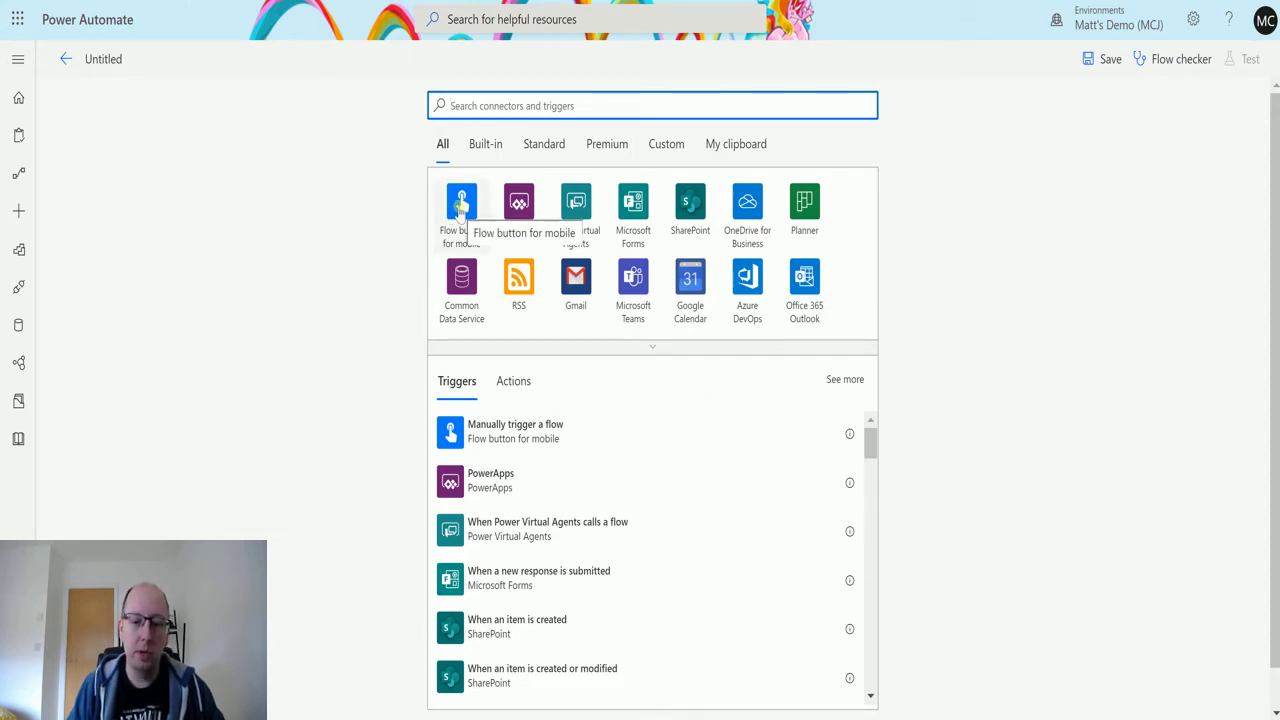
pyautogui.click(461, 206)
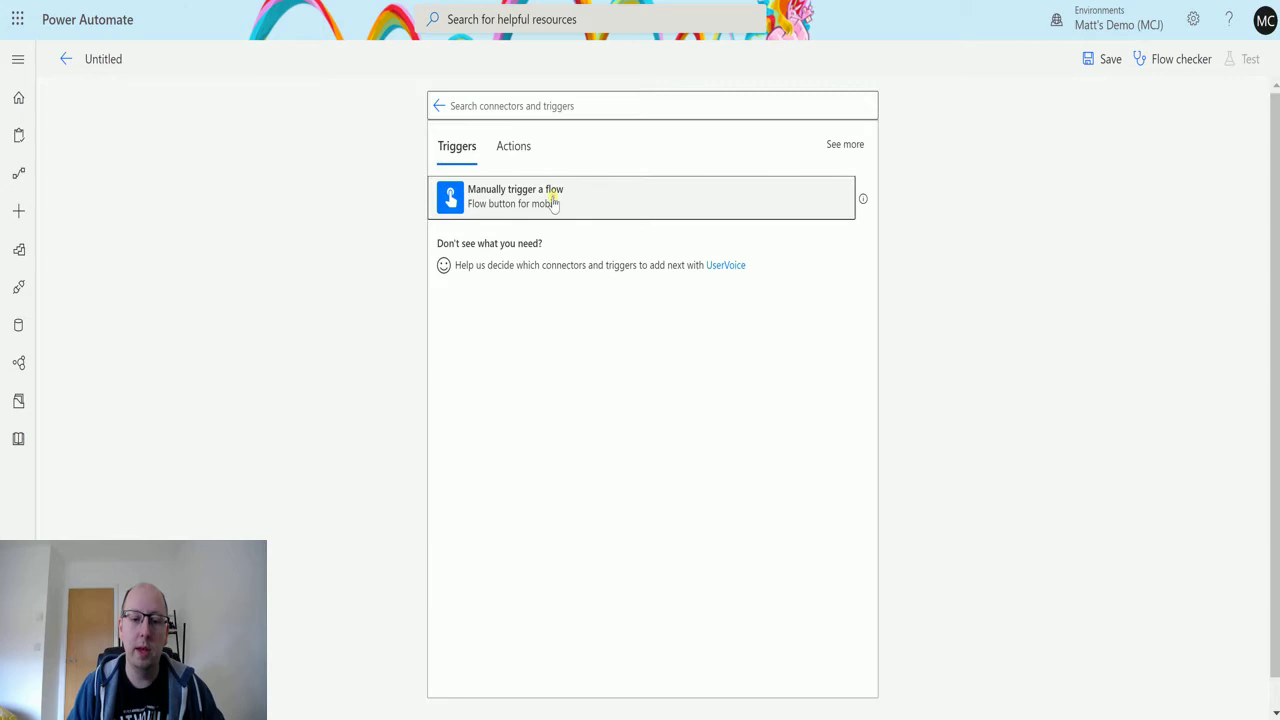
pyautogui.click(551, 199)
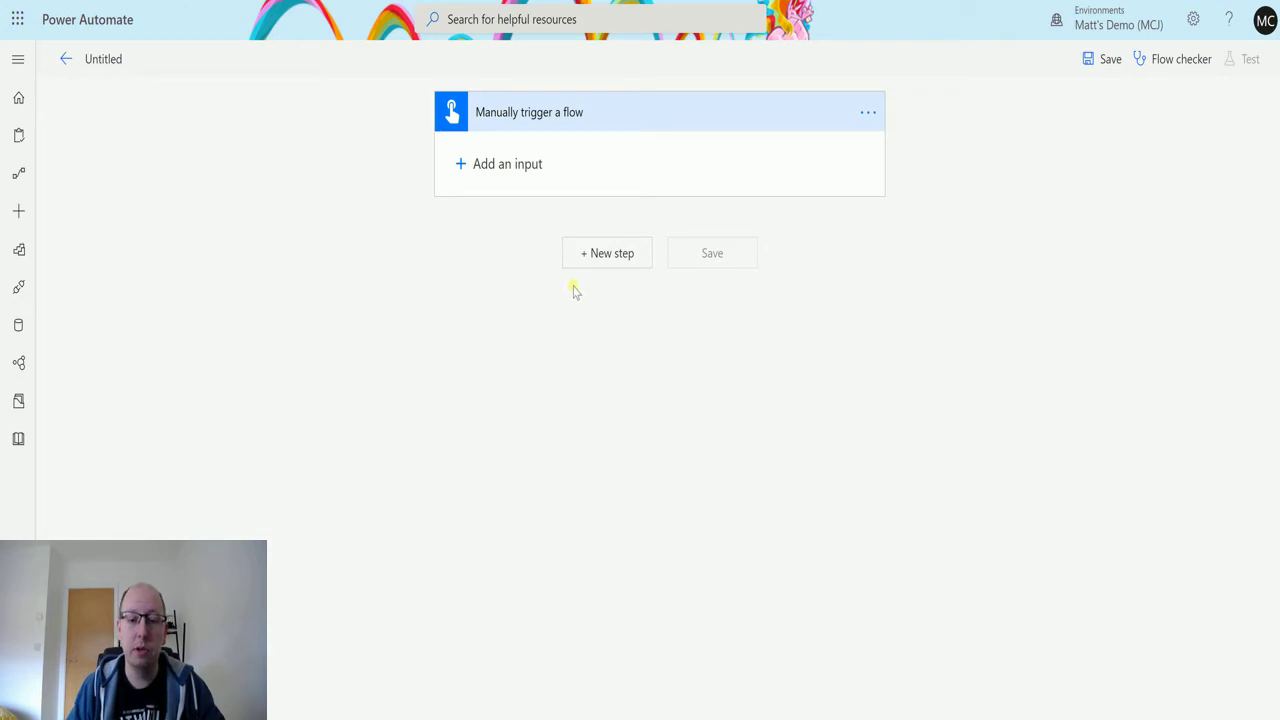
pyautogui.click(621, 254)
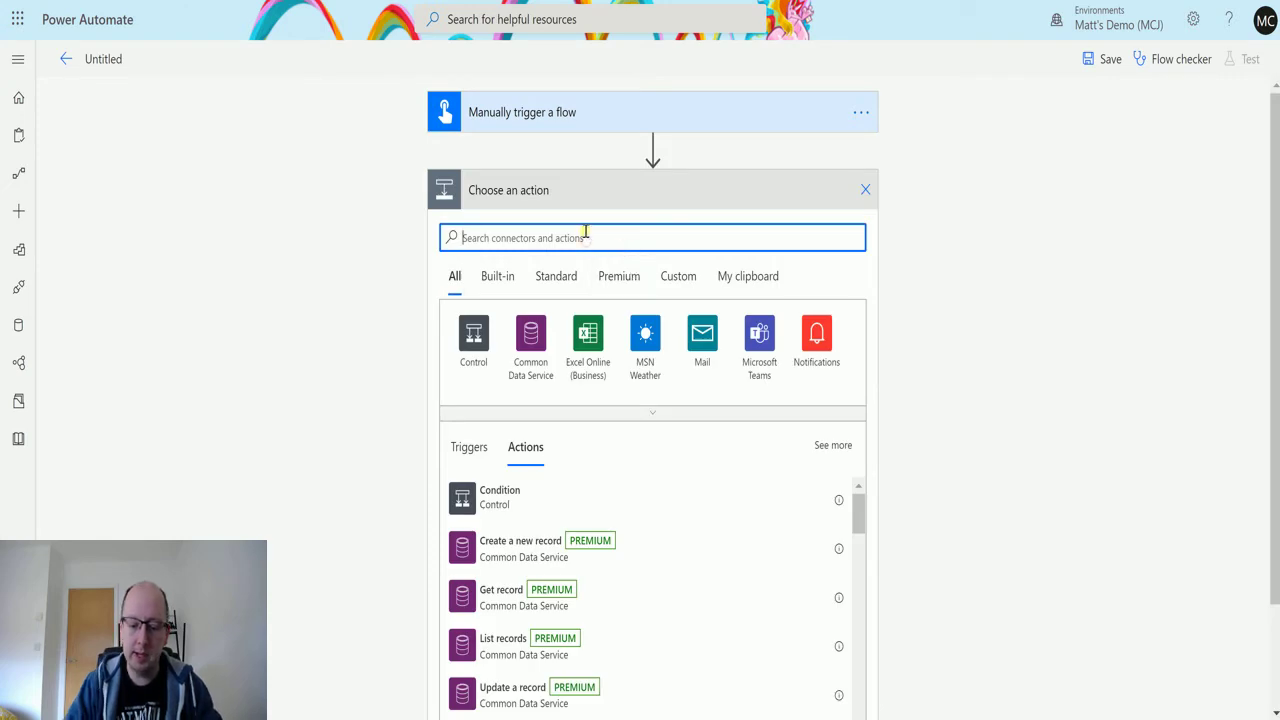
pyautogui.write('common data se')
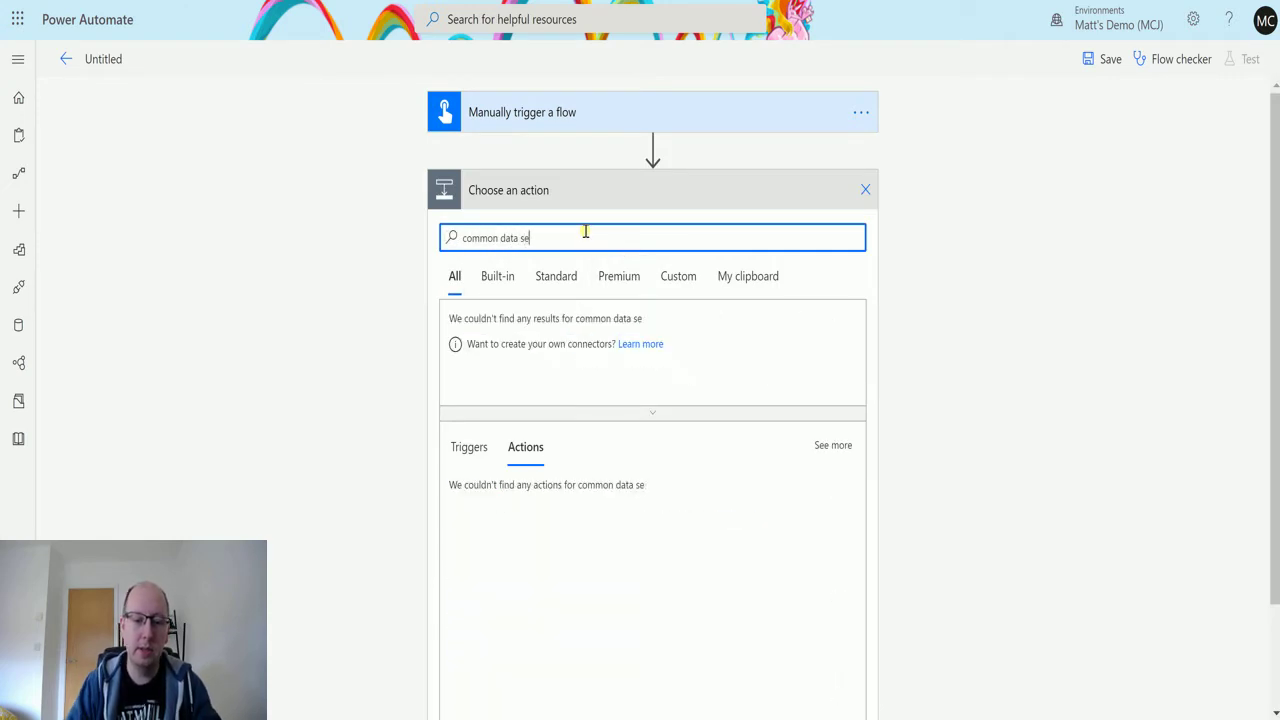
pyautogui.write('r')
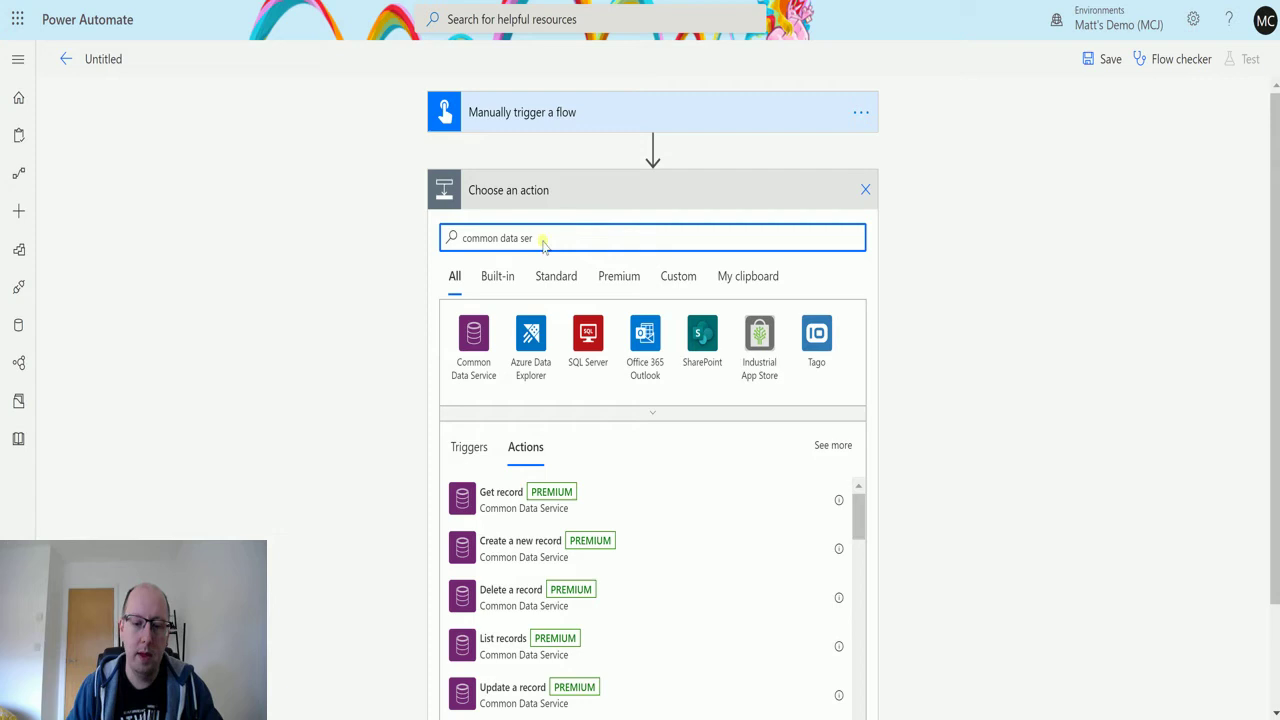
pyautogui.moveTo(551, 236); pyautogui.dragTo(420, 235)
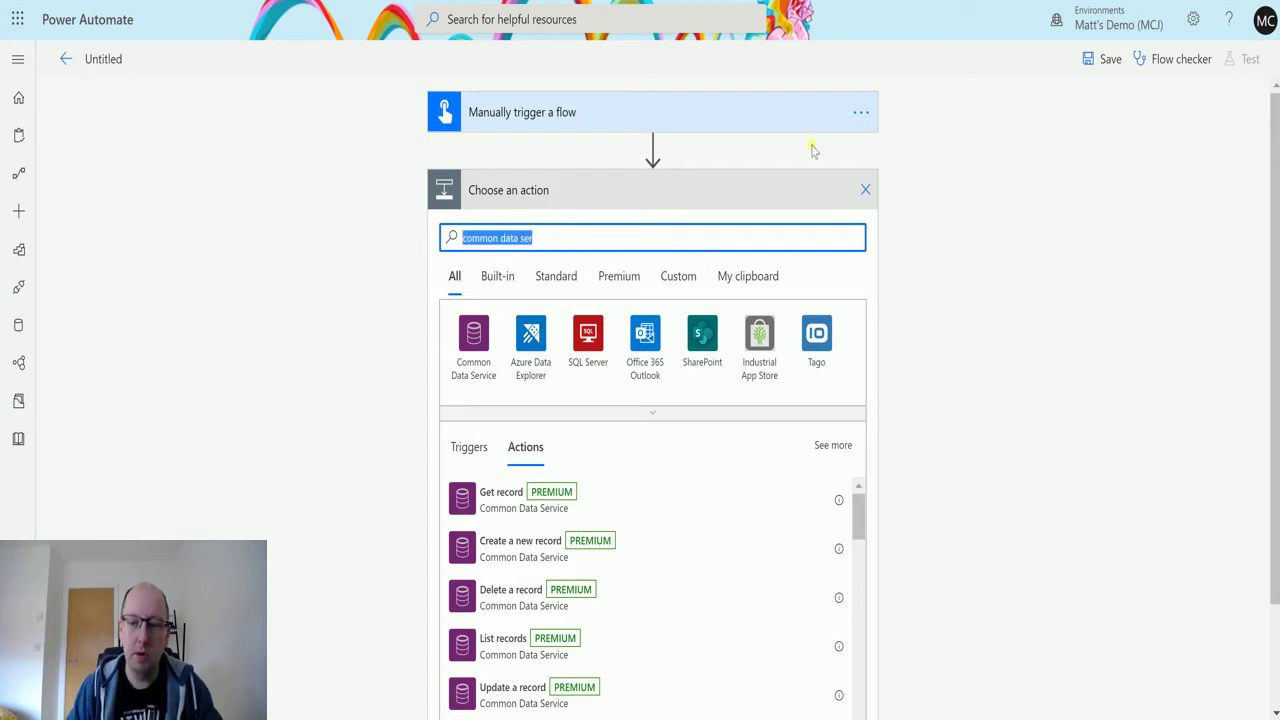
# Step: Discard the unsaved flow and create a new one inside the Flow Test solution, using the Manually trigger a flow trigger
pyautogui.click(17, 401)
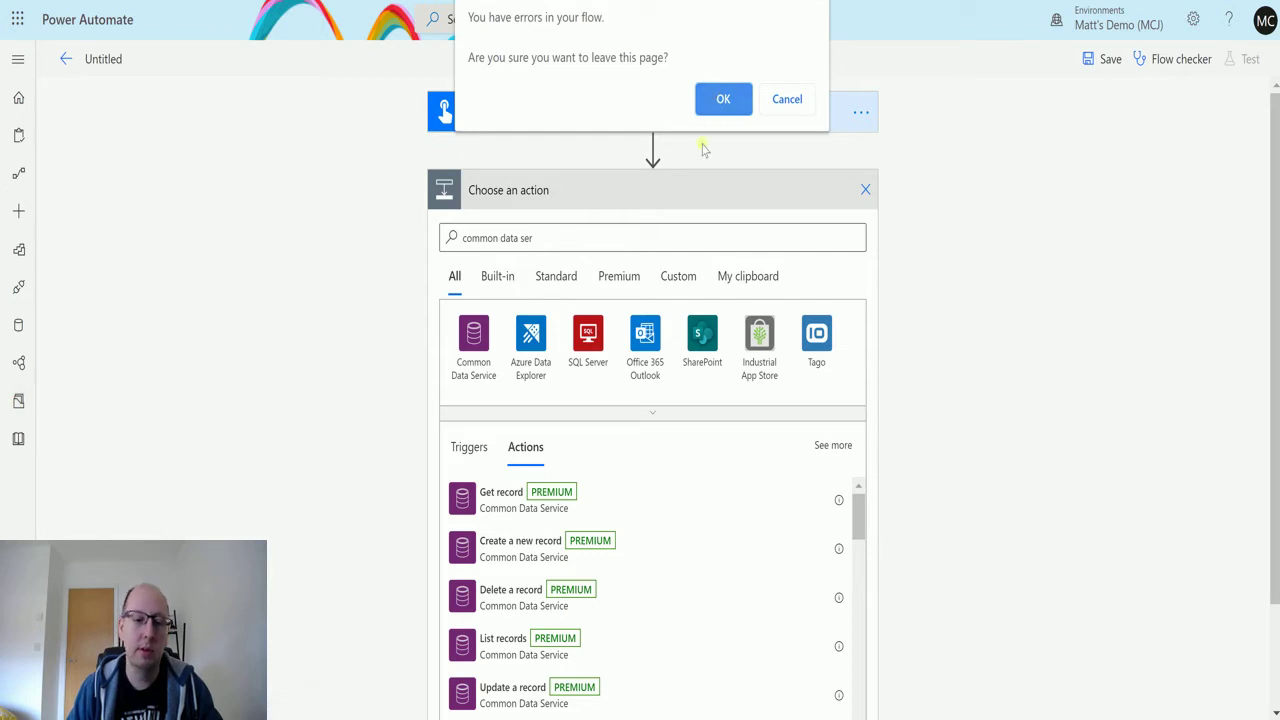
pyautogui.click(723, 96)
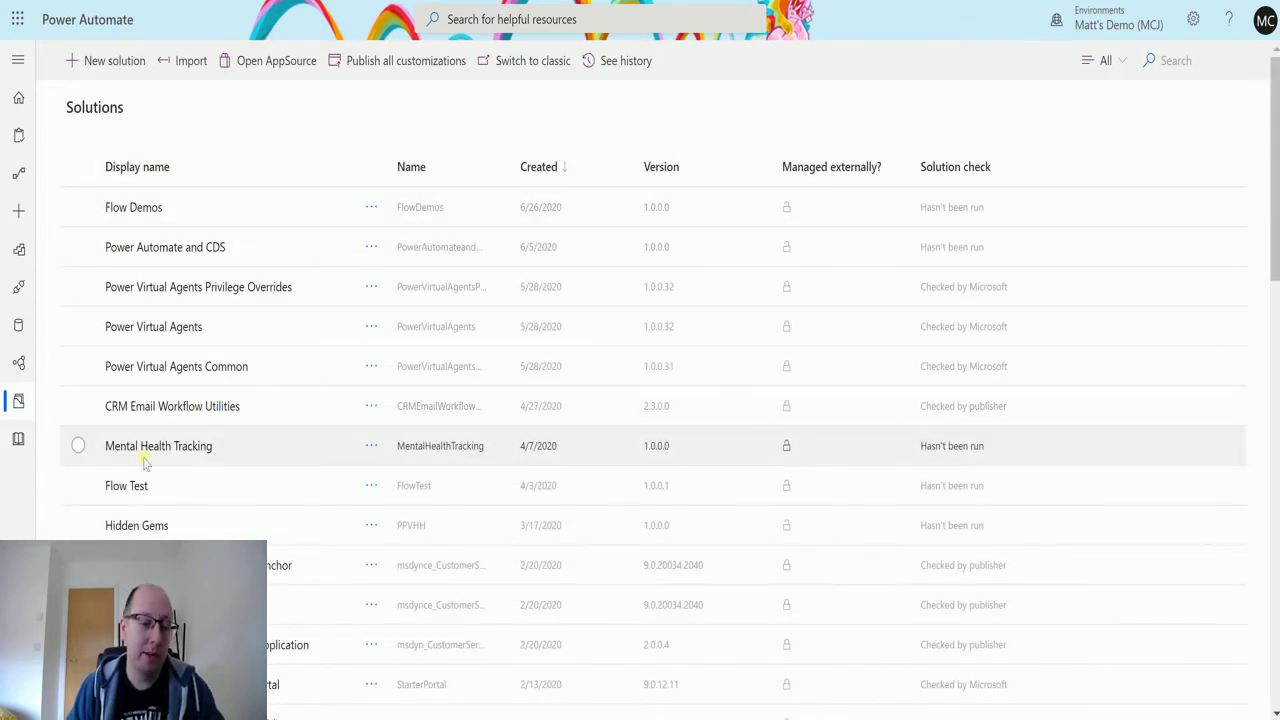
pyautogui.click(126, 486)
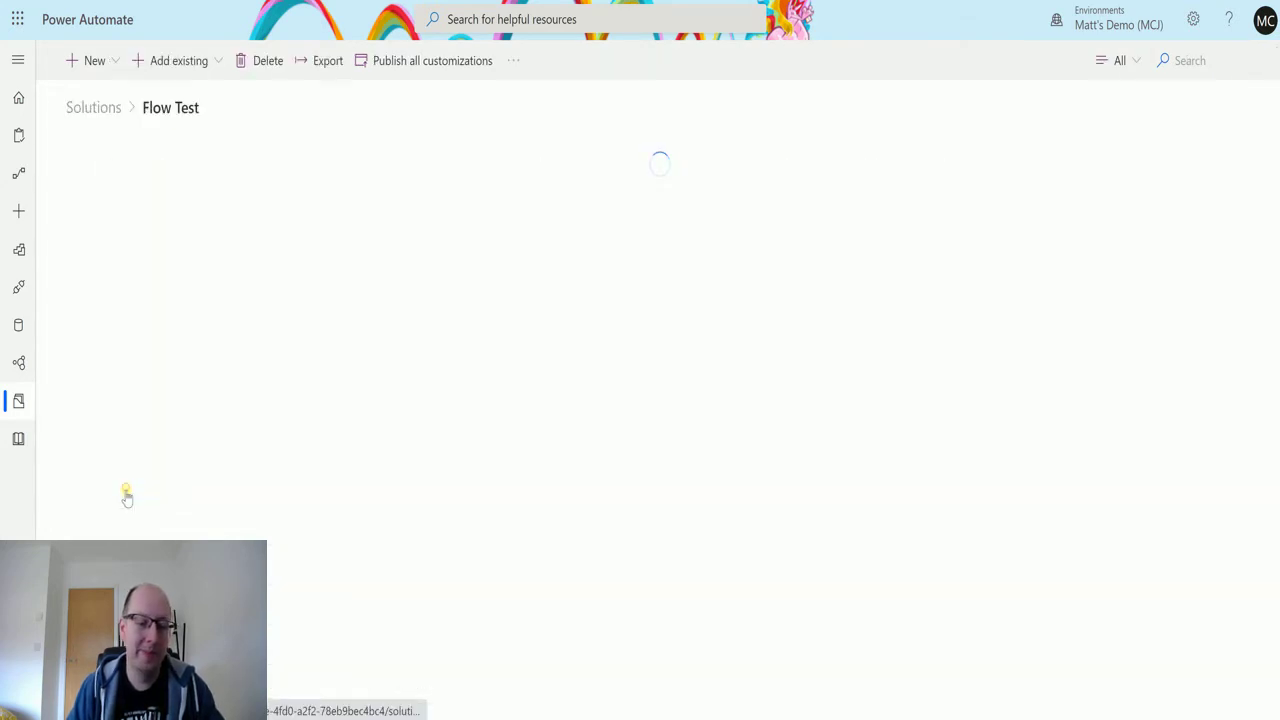
pyautogui.click(96, 66)
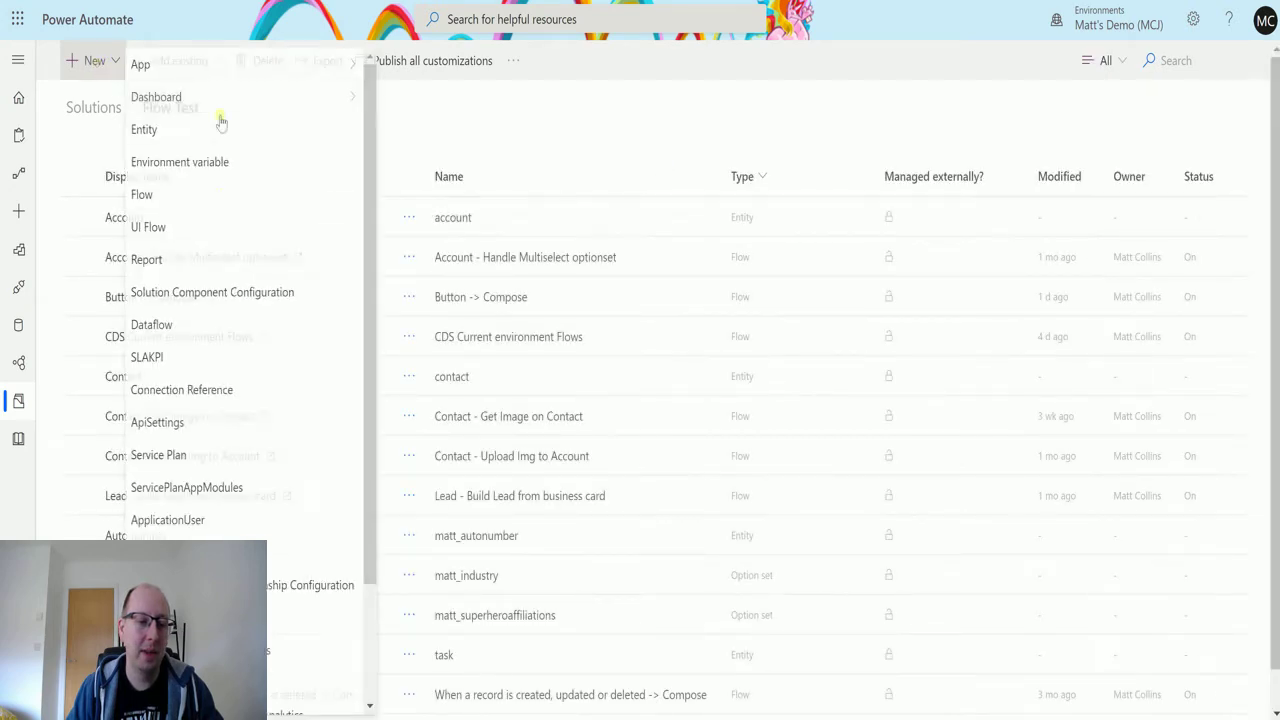
pyautogui.click(198, 204)
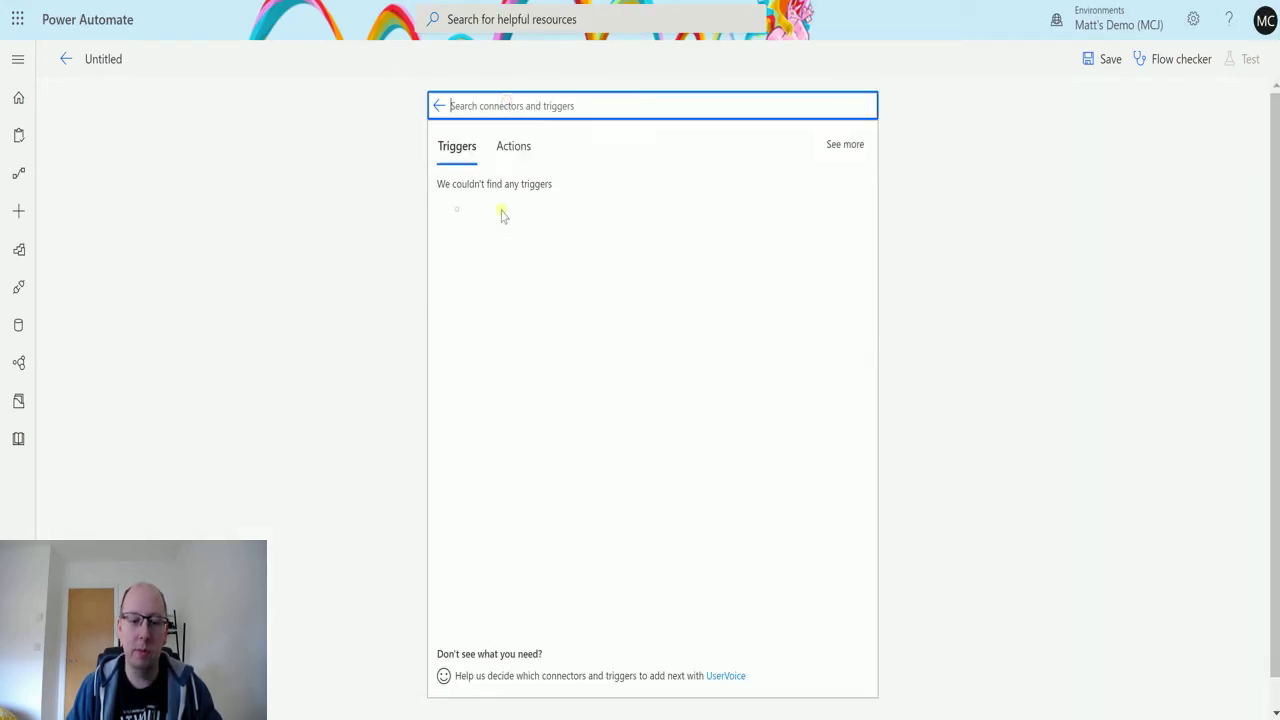
pyautogui.click(495, 198)
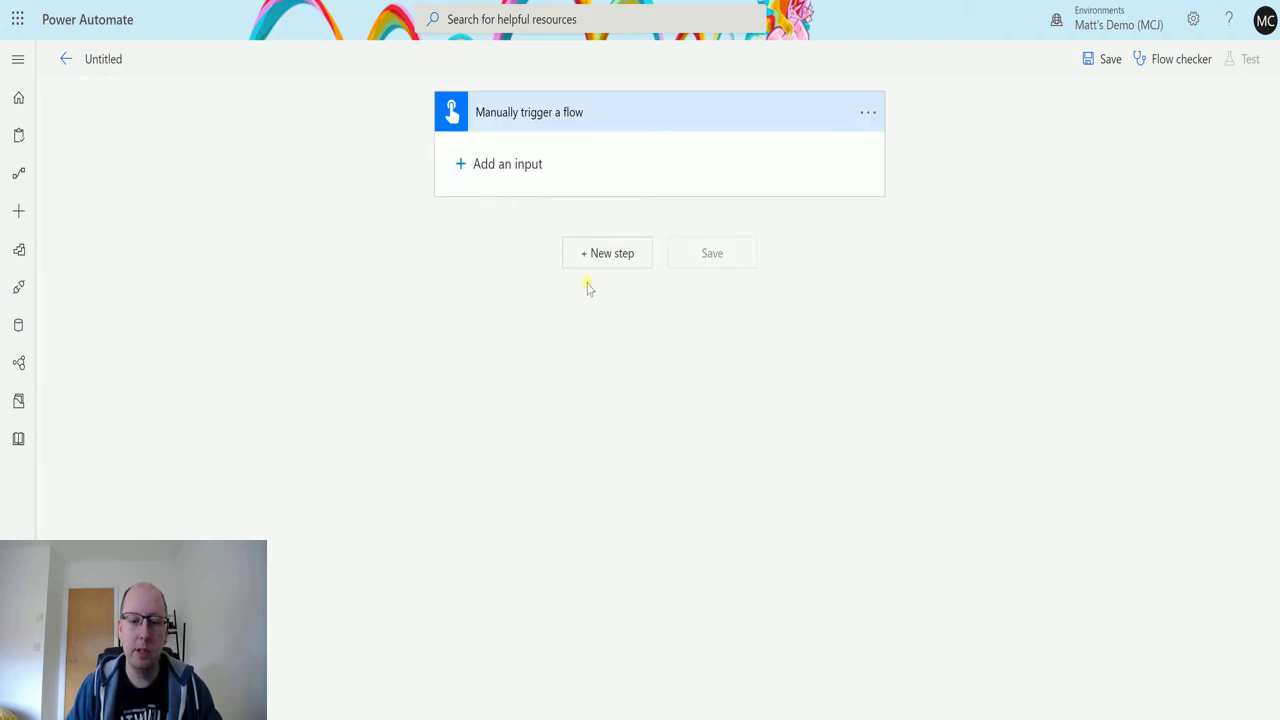
# Step: Add a Get a record action from the Common Data Service (current environment) connector after the manual trigger
pyautogui.click(608, 253)
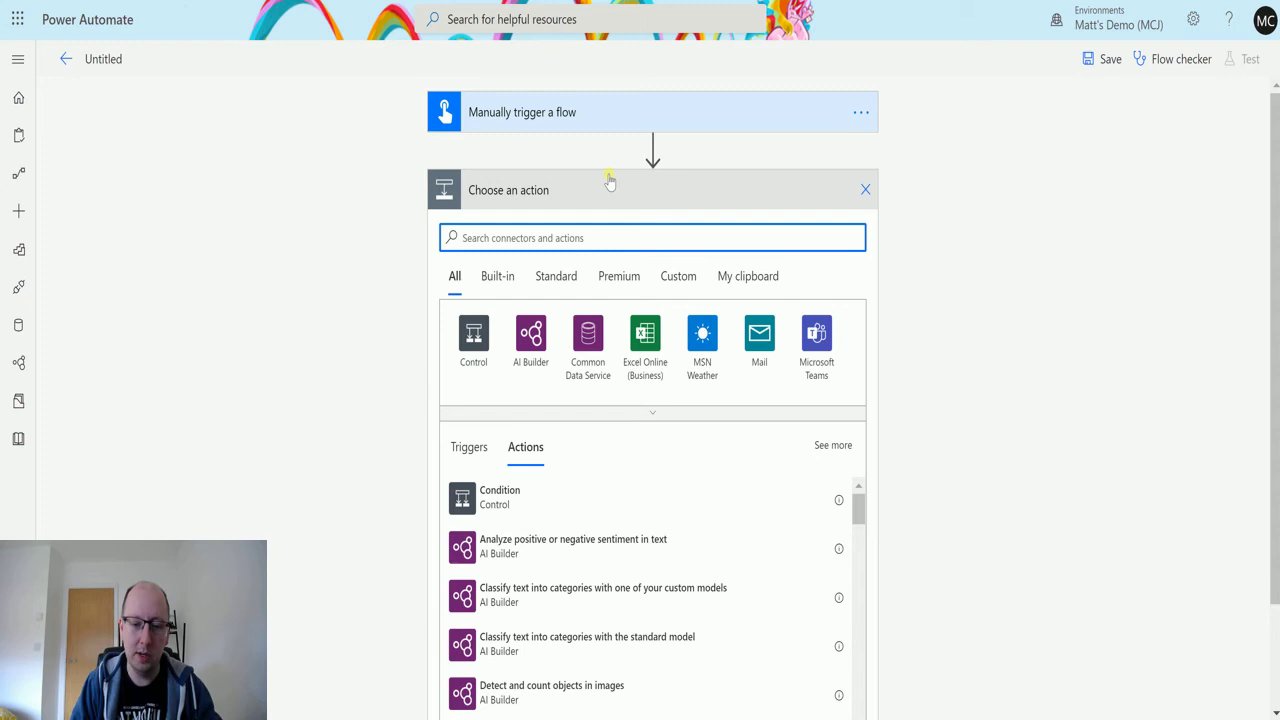
pyautogui.write('common data')
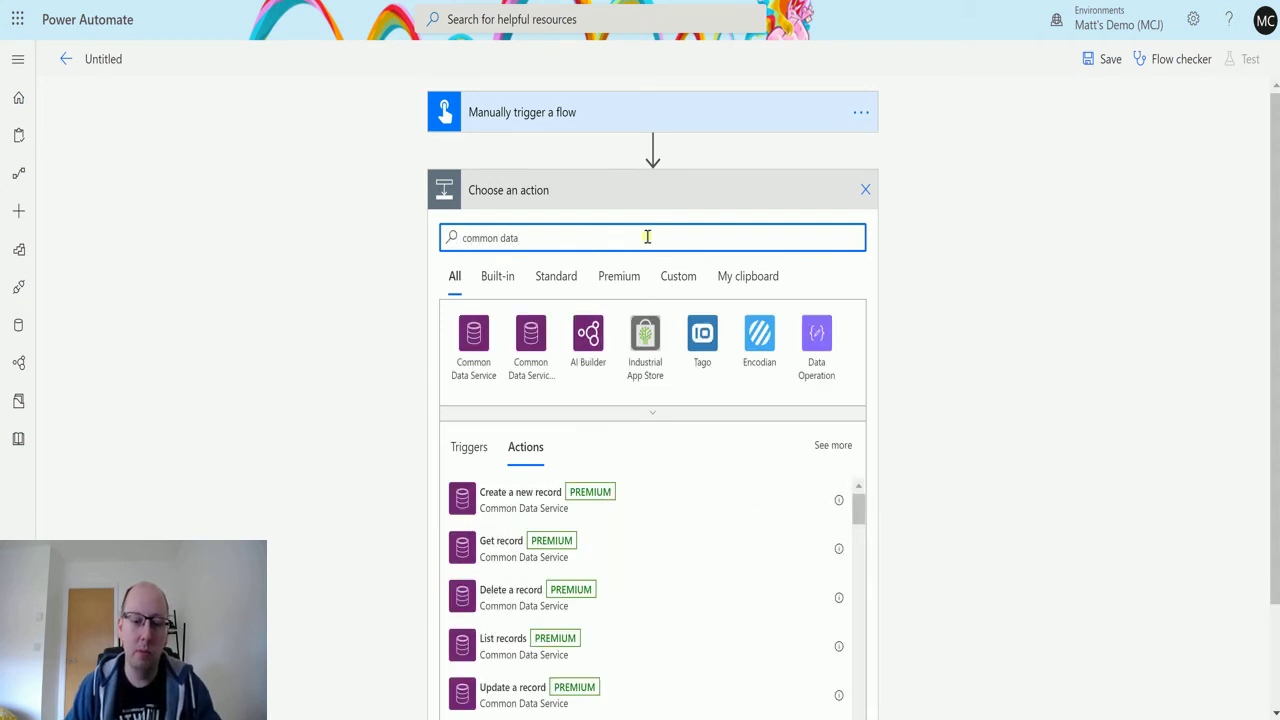
pyautogui.click(530, 338)
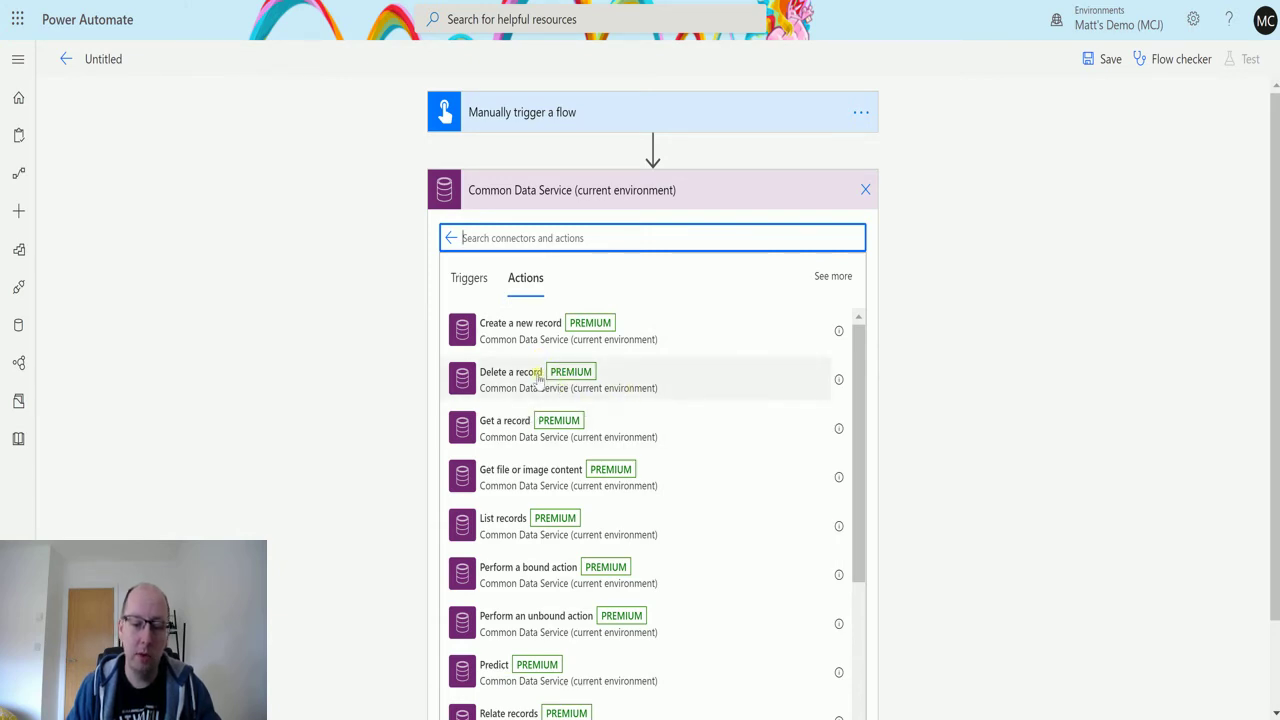
pyautogui.scroll(-2, 540, 390)
pyautogui.scroll(-3, 560, 440)
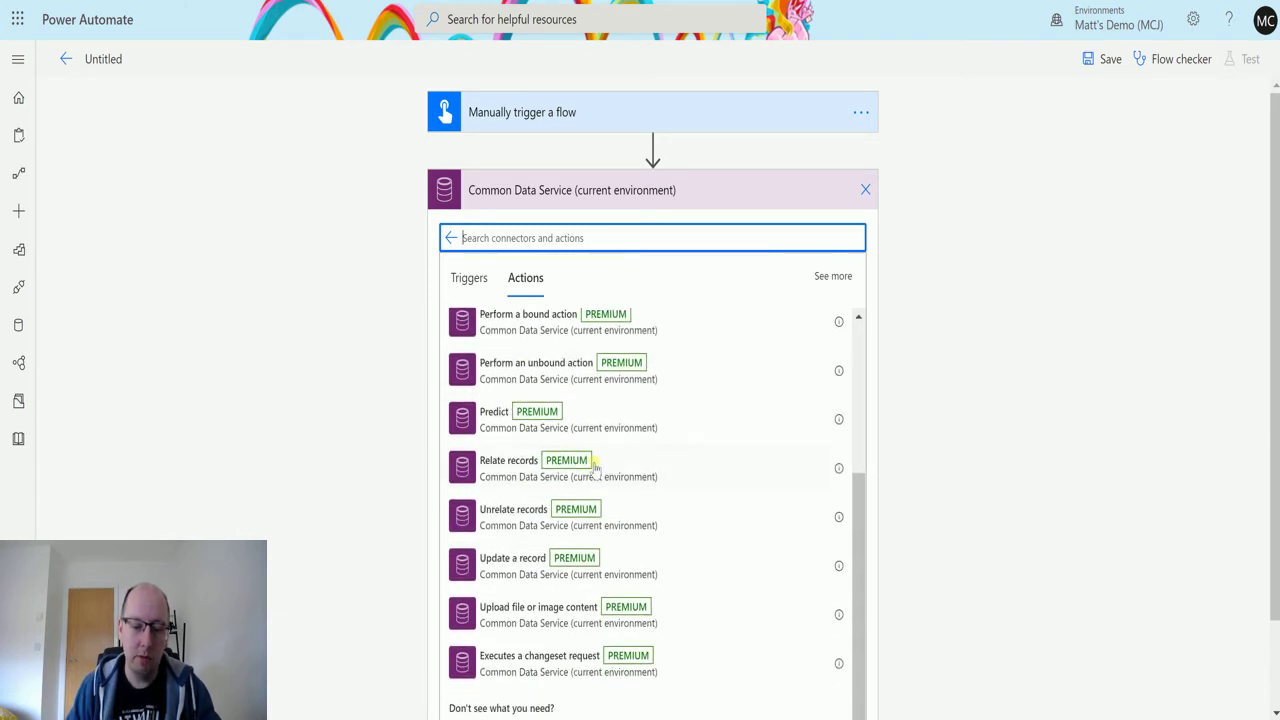
pyautogui.scroll(-2, 593, 467)
pyautogui.scroll(3, 586, 486)
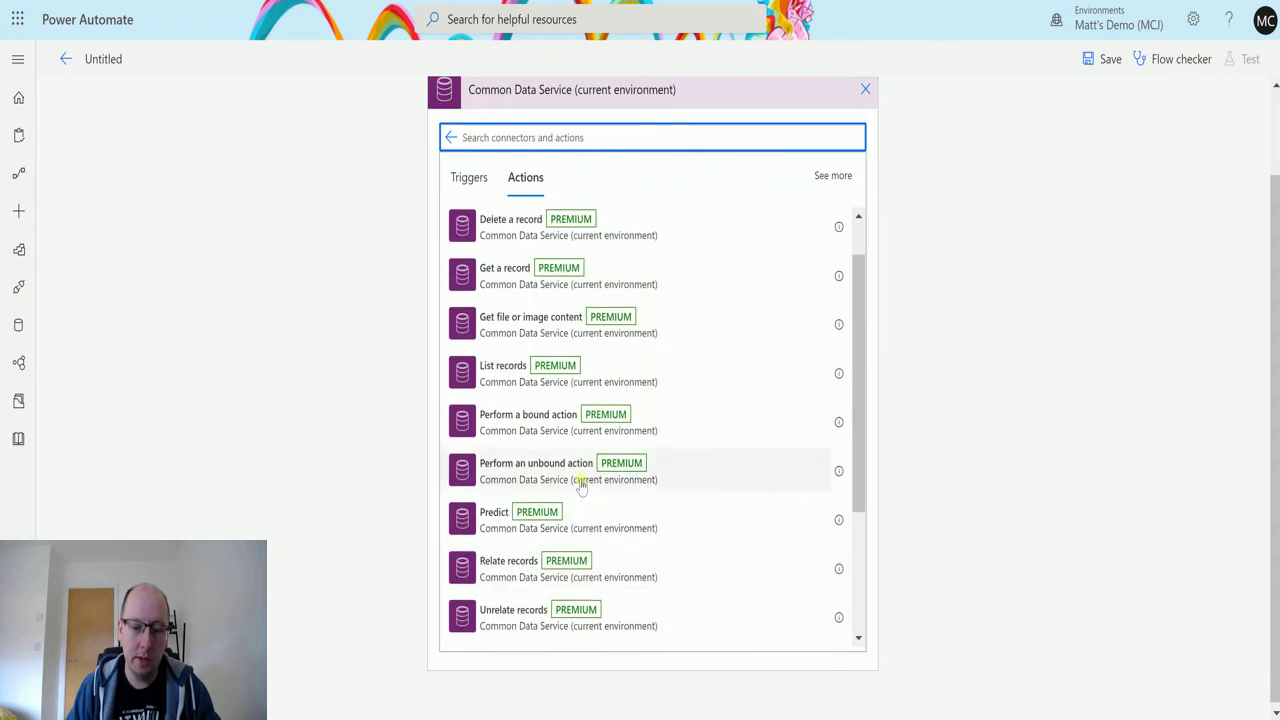
pyautogui.scroll(1, 580, 486)
pyautogui.click(505, 321)
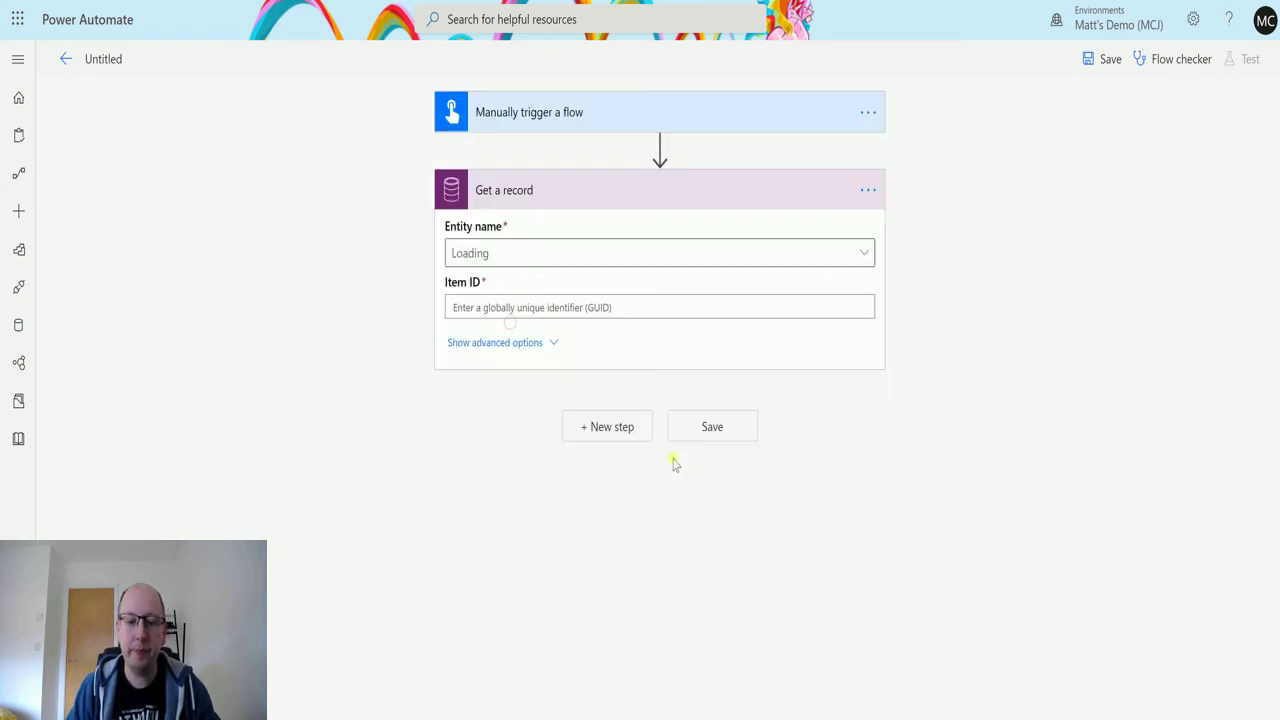
# Step: Set the entity name of the Get a record action to Contacts
pyautogui.click(788, 254)
pyautogui.click(538, 323)
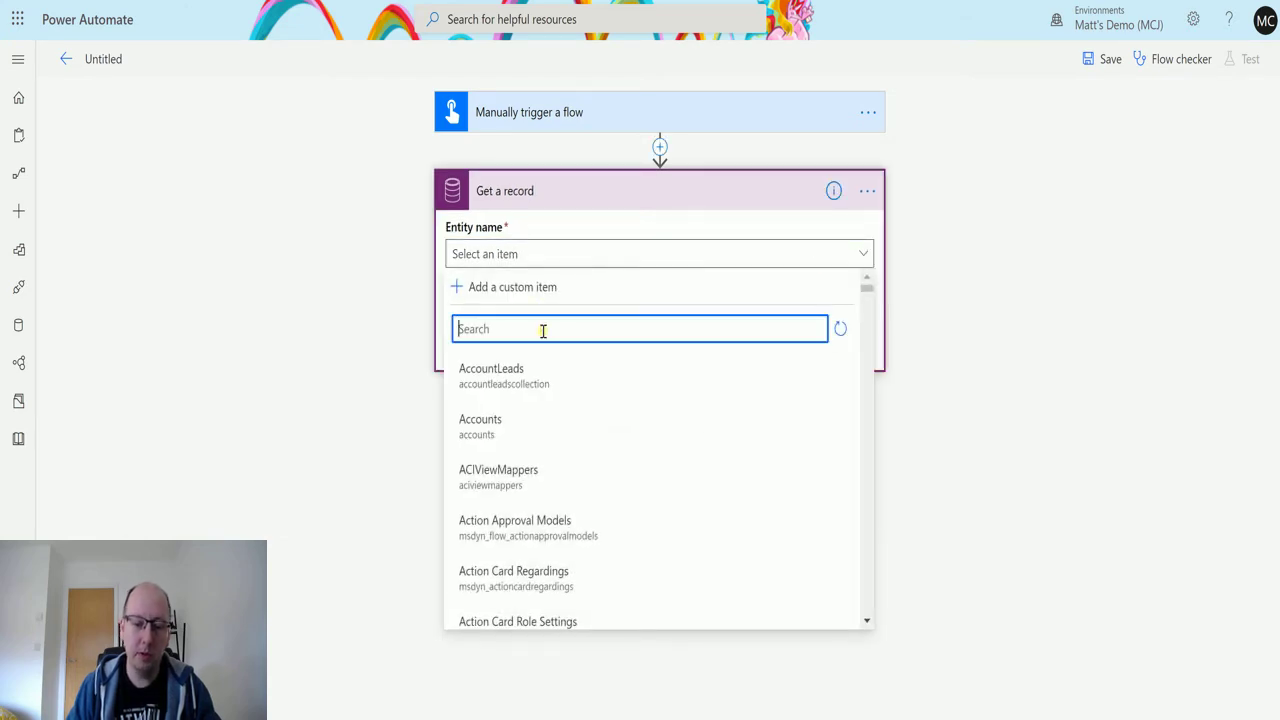
pyautogui.write('contact')
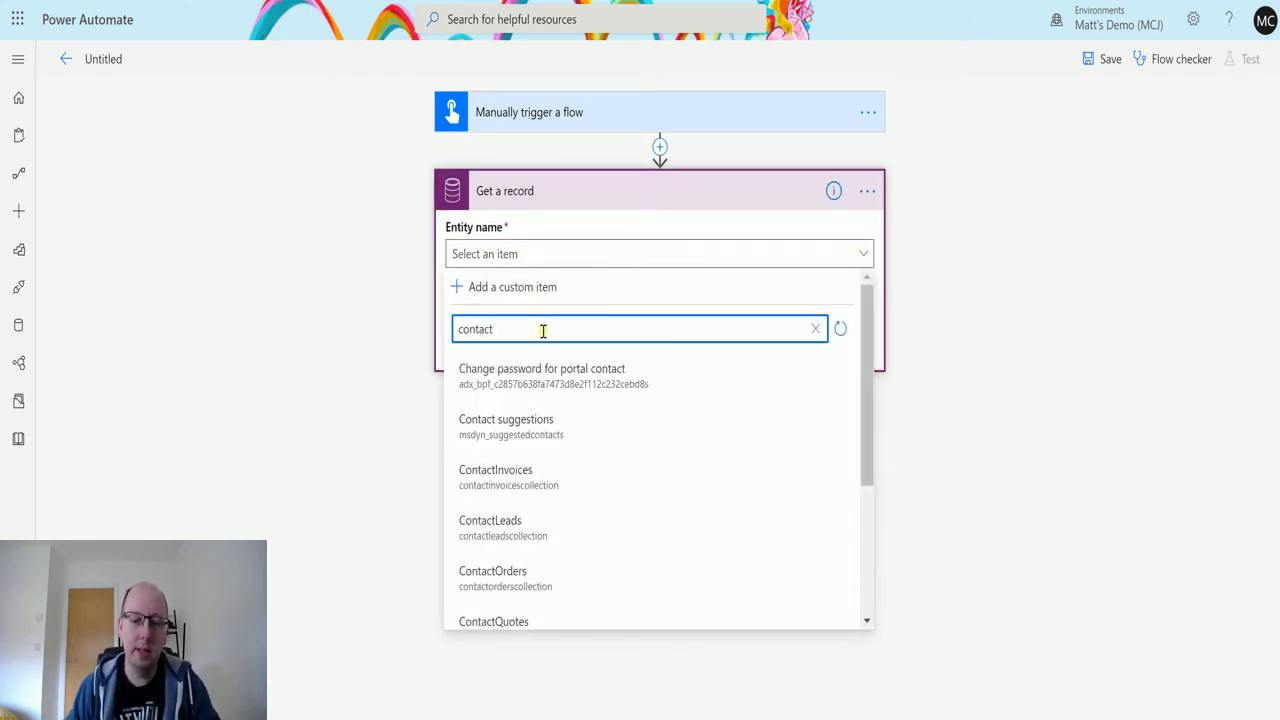
pyautogui.scroll(-3, 594, 557)
pyautogui.click(531, 490)
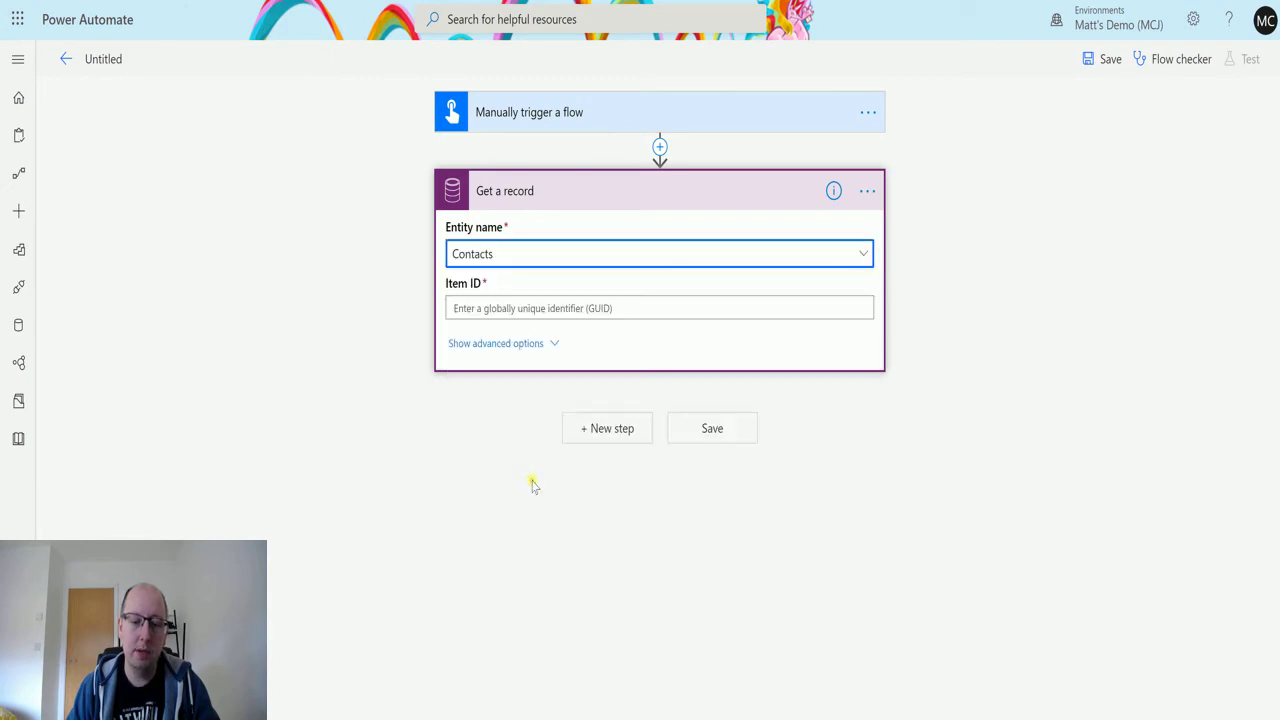
pyautogui.click(606, 309)
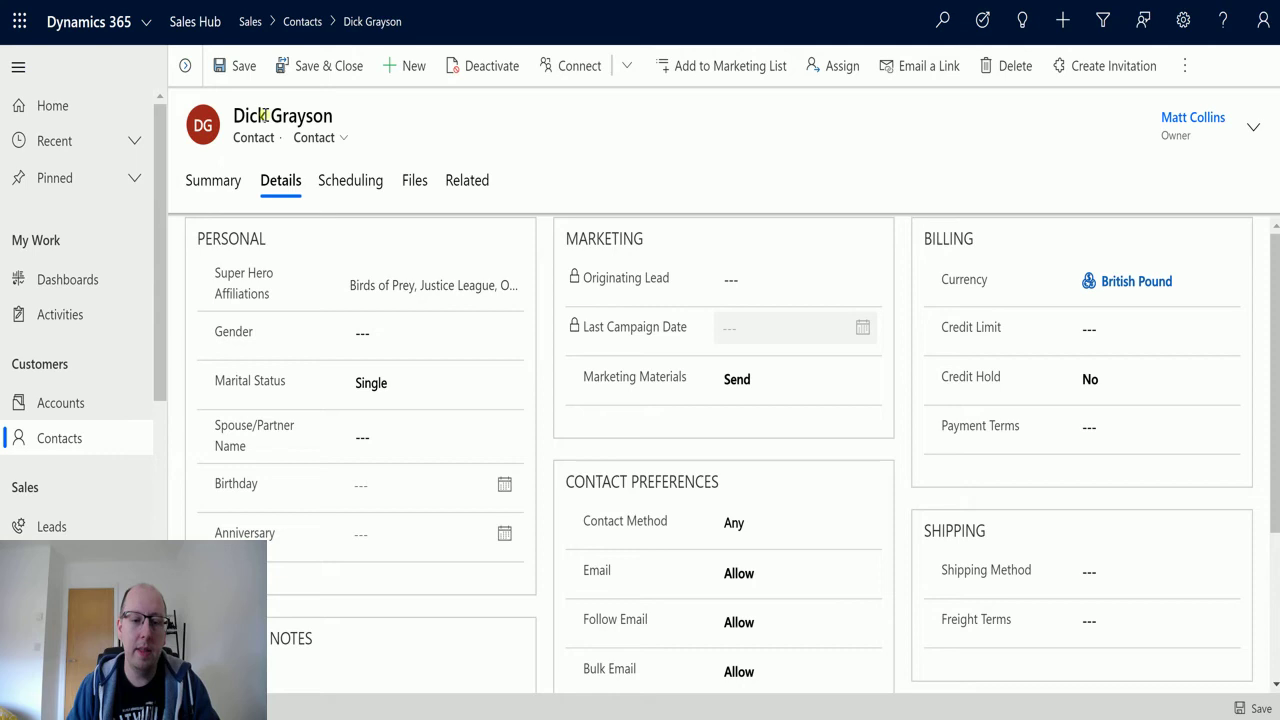
# Step: Examine the Marital Status, Marketing Materials and Contact Method choices in the contact record's details
pyautogui.click(499, 381)
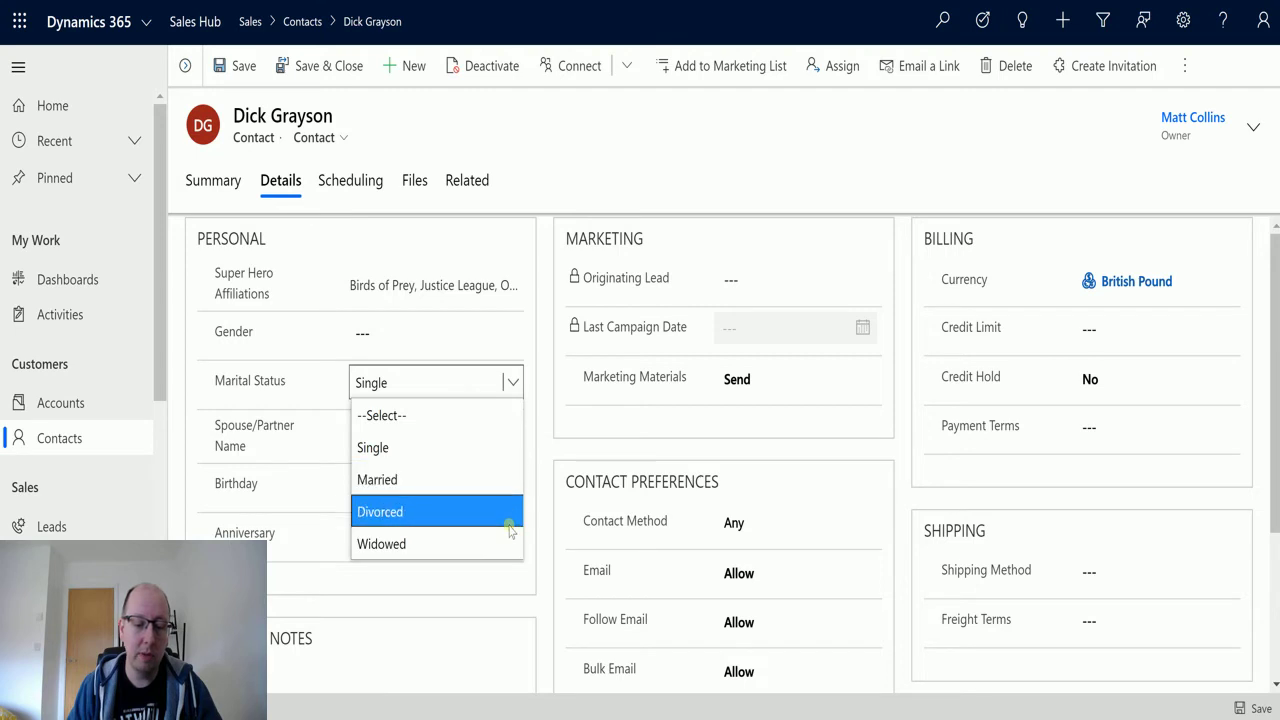
pyautogui.click(530, 392)
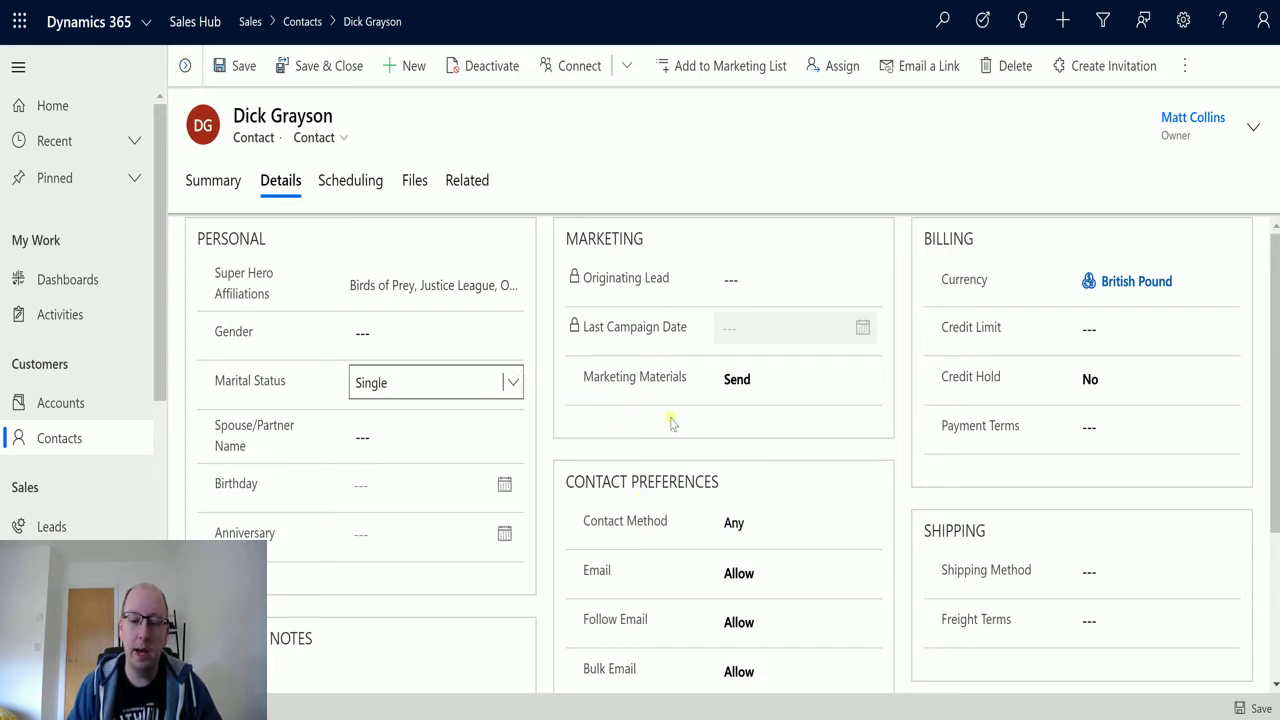
pyautogui.click(853, 386)
pyautogui.click(850, 382)
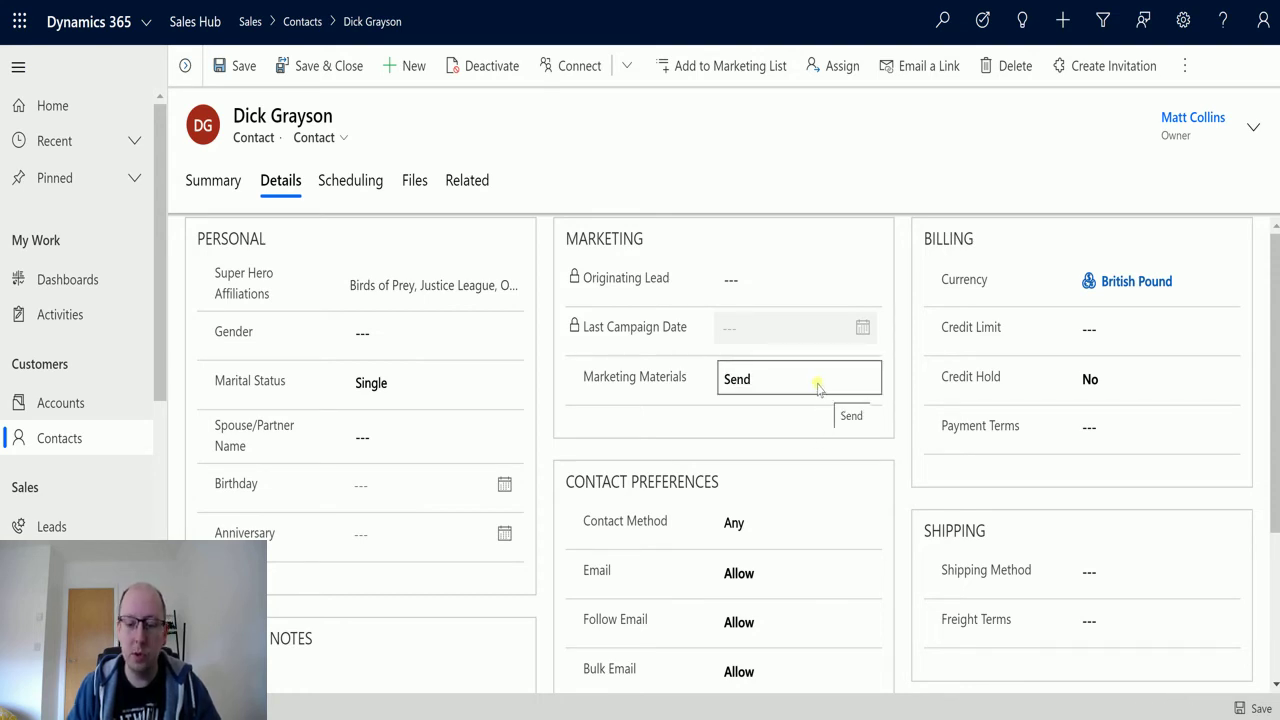
pyautogui.scroll(-2, 816, 390)
pyautogui.click(831, 329)
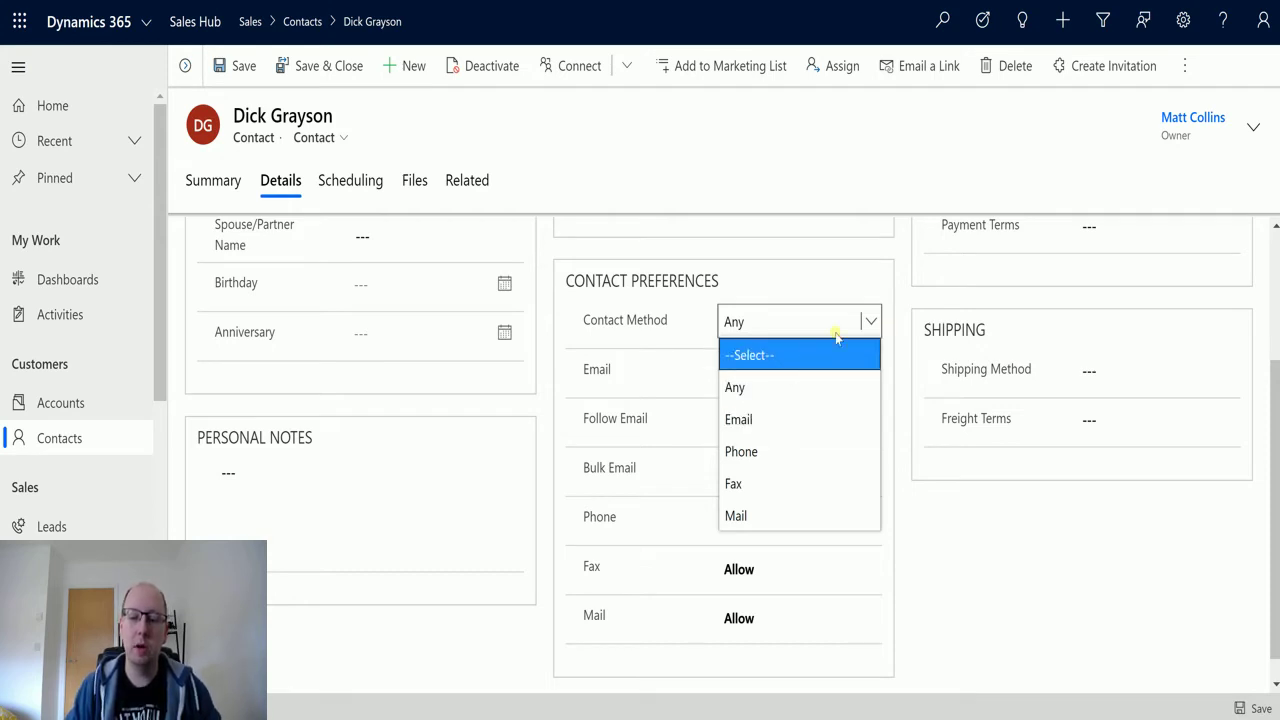
pyautogui.click(873, 320)
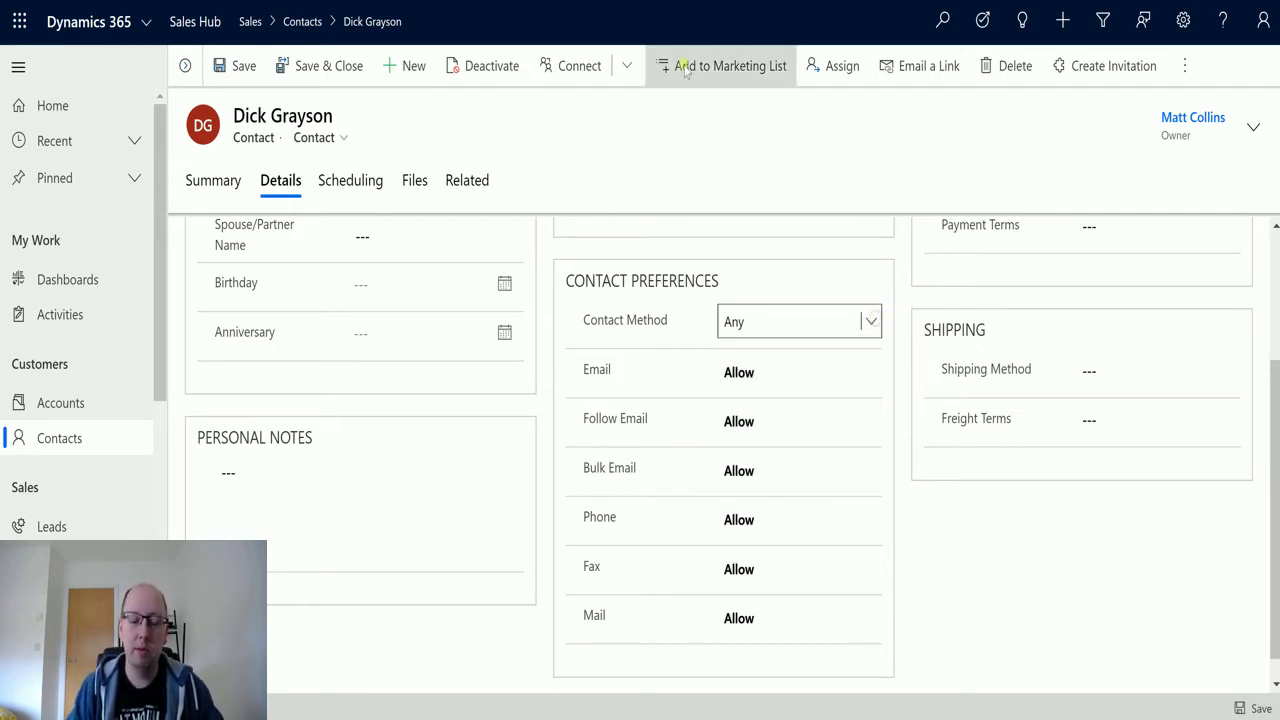
pyautogui.scroll(2, 800, 268)
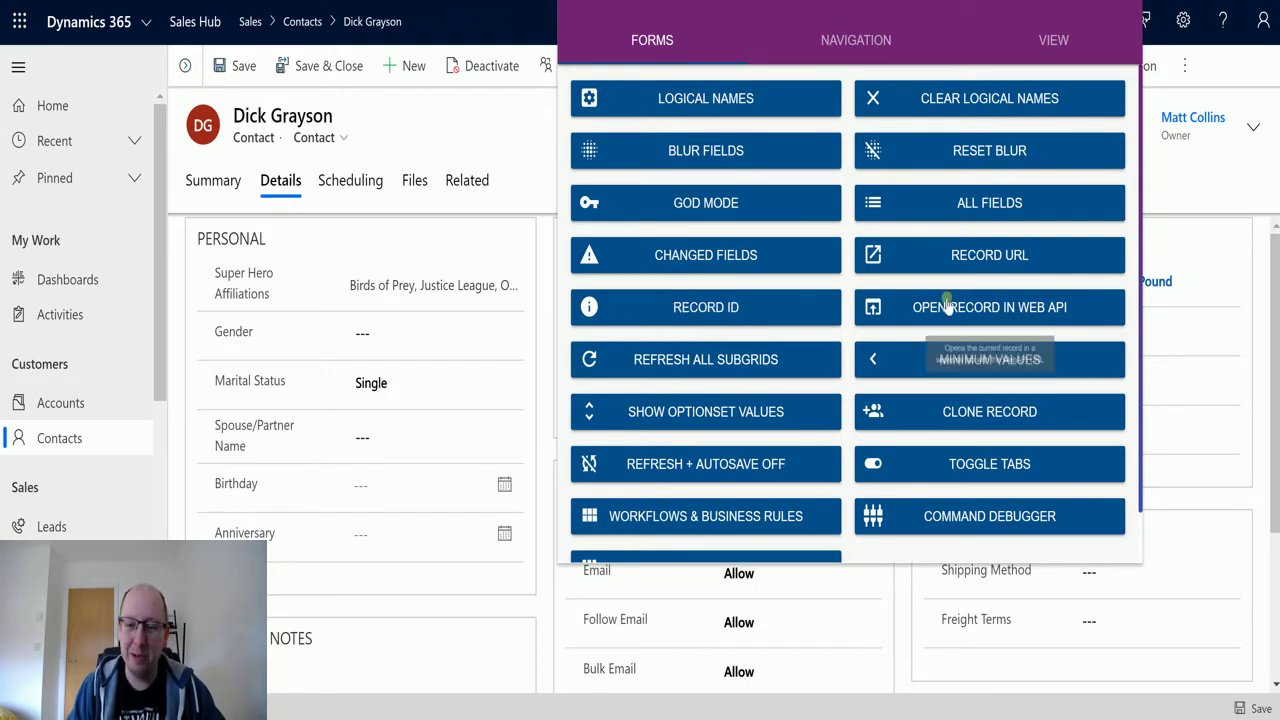
# Step: Copy the contact's record ID, switch to Power Automate and paste it as the Item ID of Get a record
pyautogui.click(782, 311)
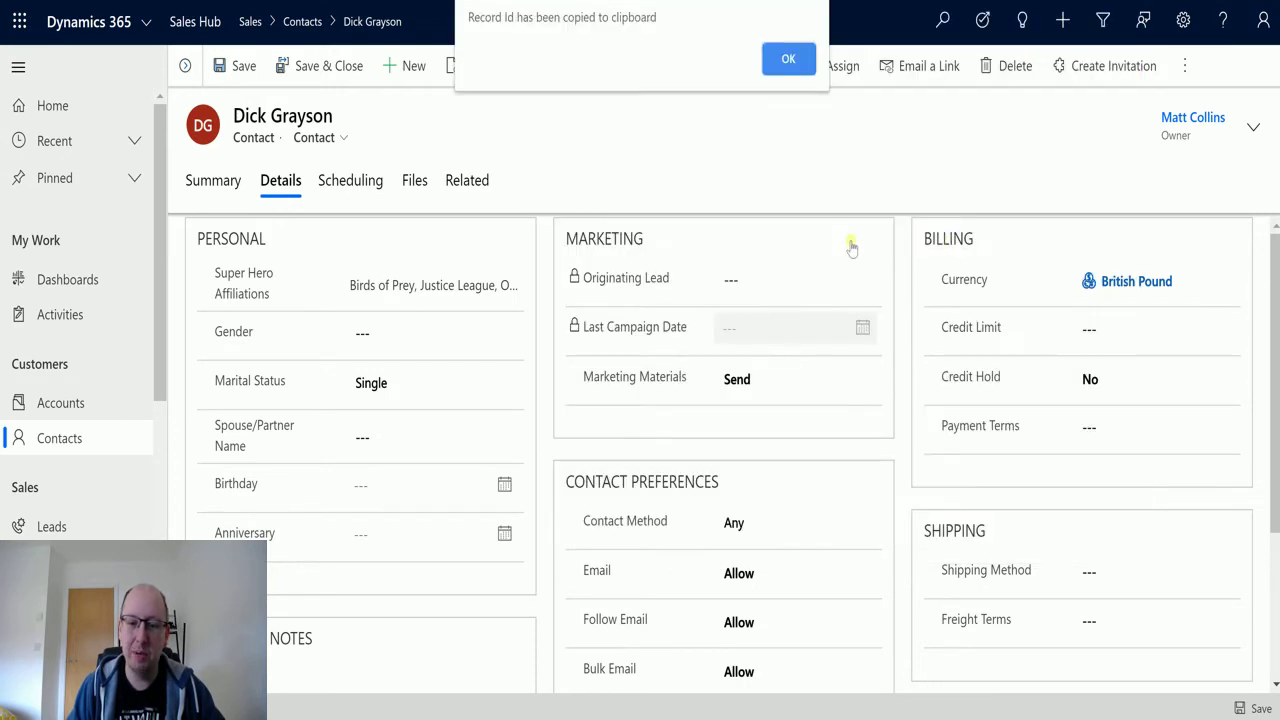
pyautogui.click(787, 61)
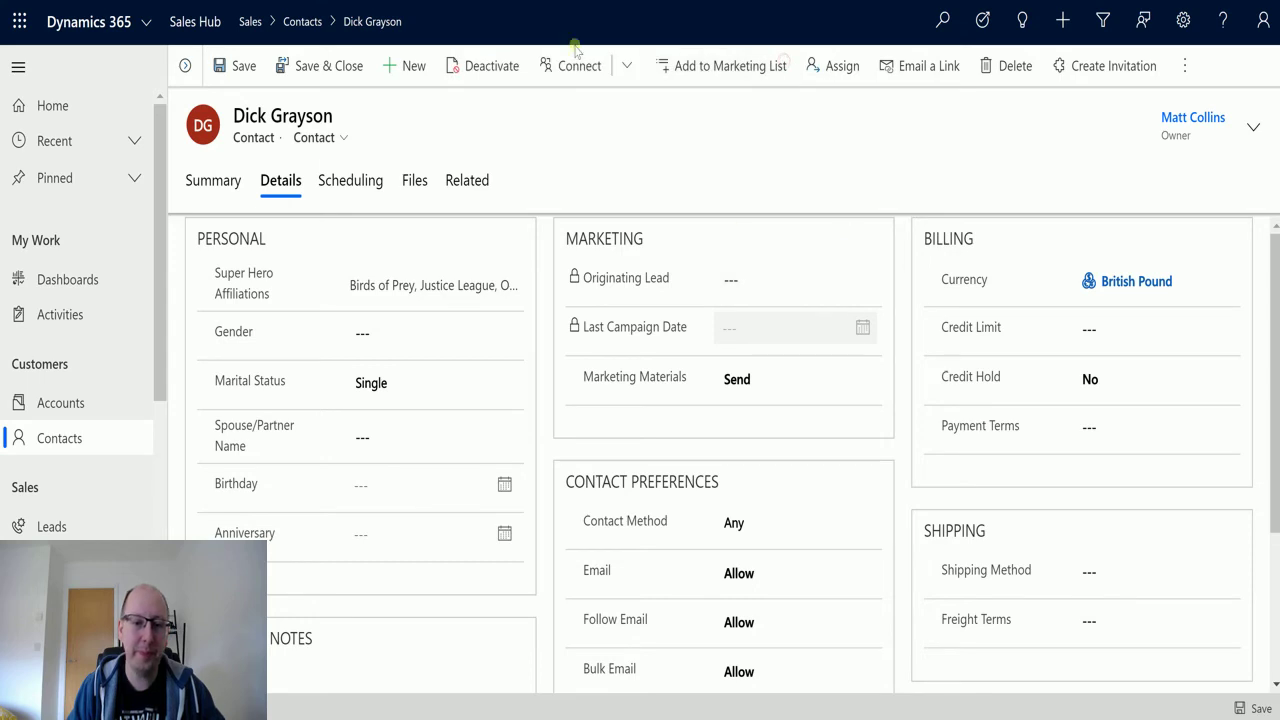
pyautogui.hotkey('alt', 'Tab')
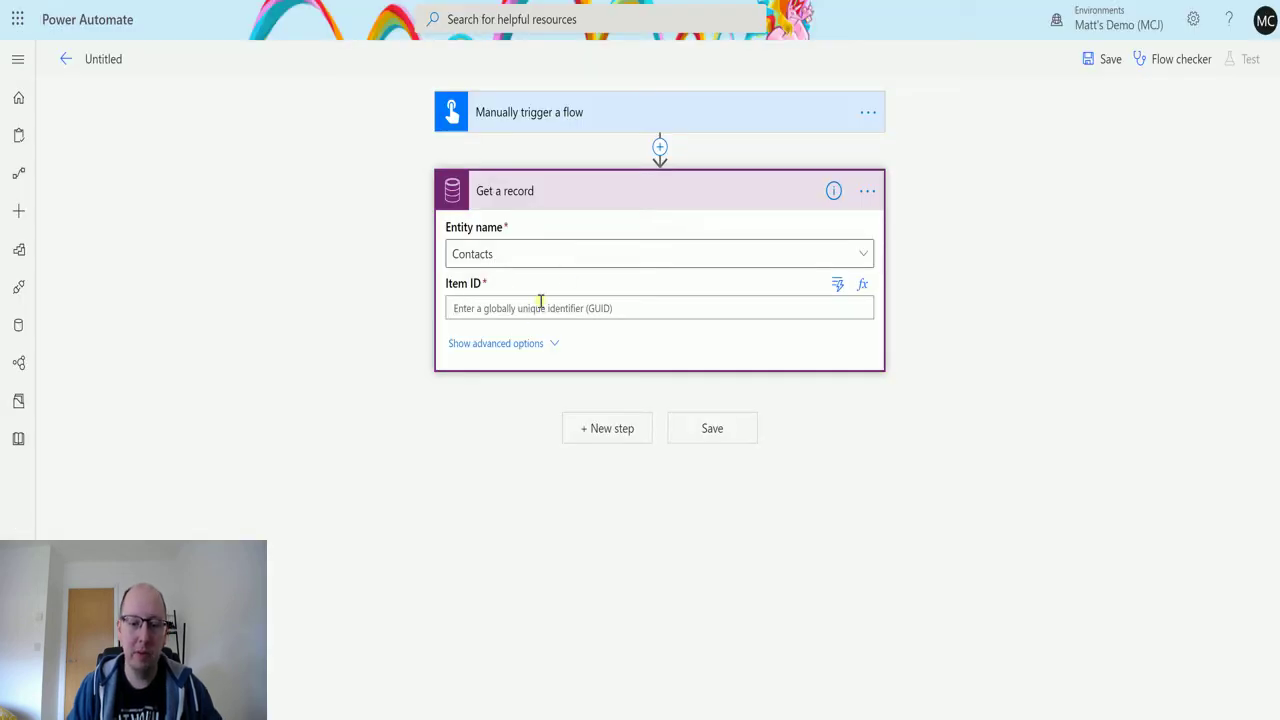
pyautogui.hotkey('ctrl', 'v')
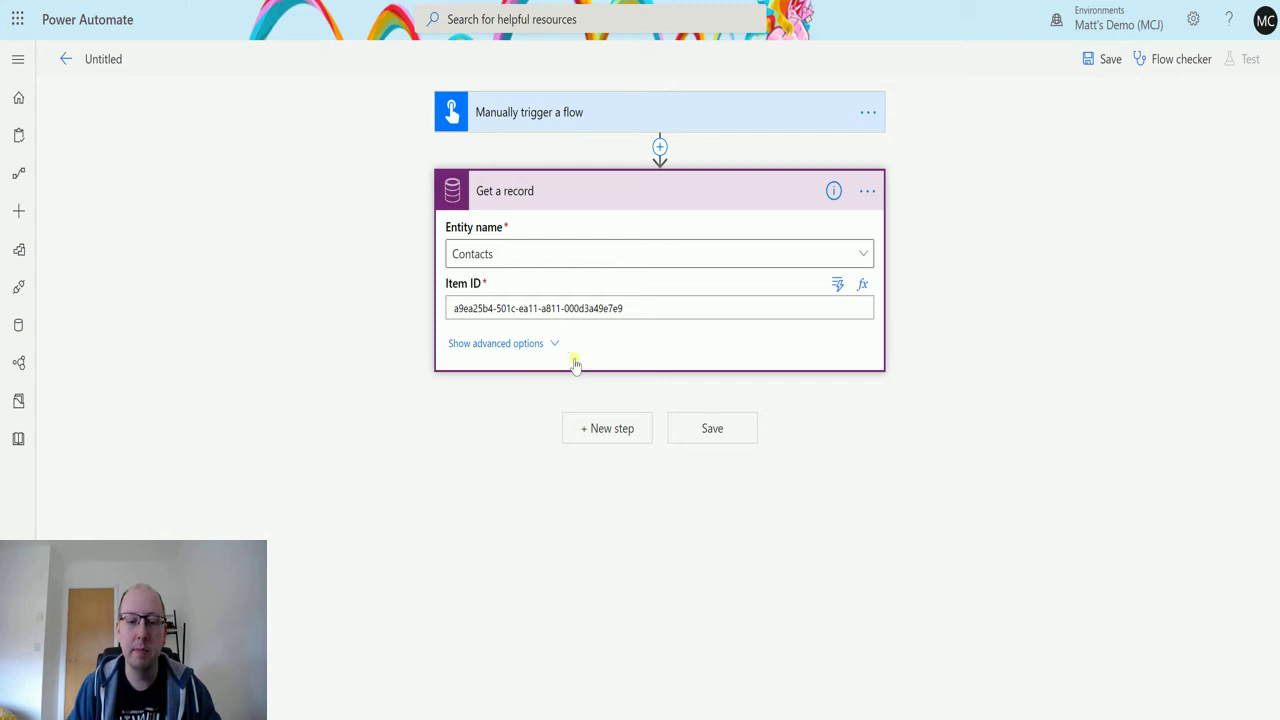
# Step: Check the advanced options of the Get a record action, collapse them and save the flow
pyautogui.click(536, 341)
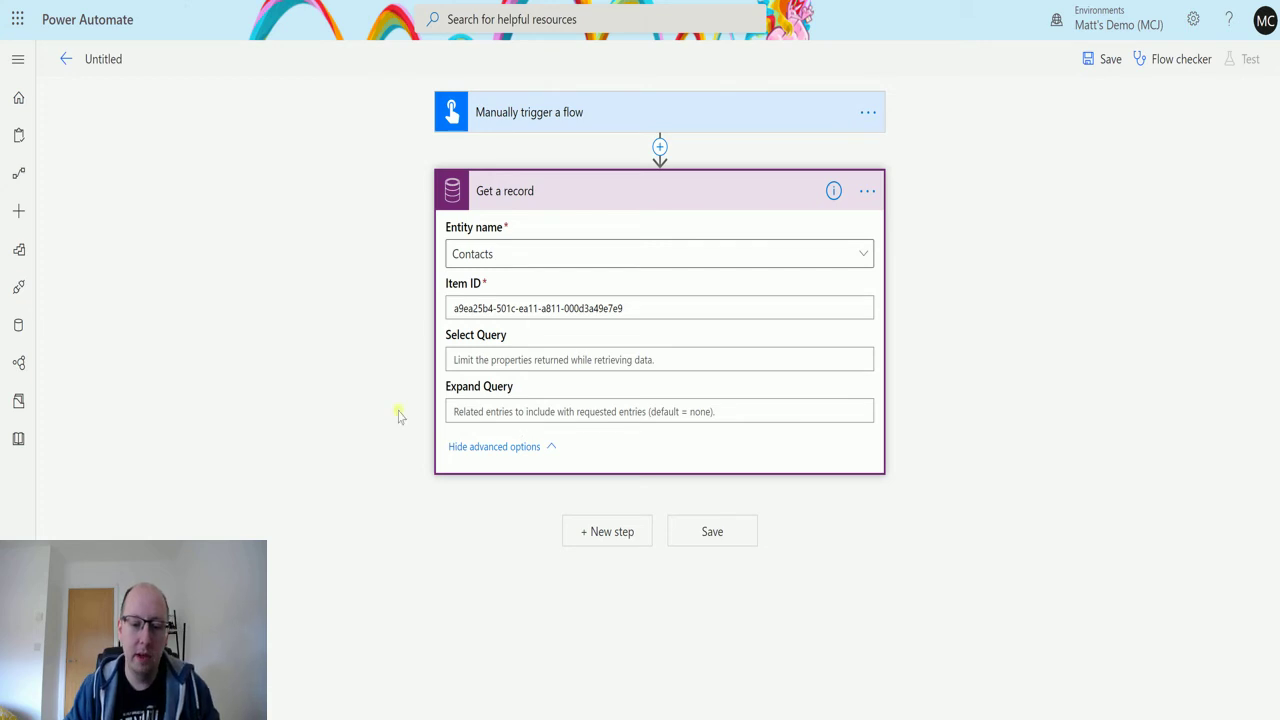
pyautogui.click(527, 447)
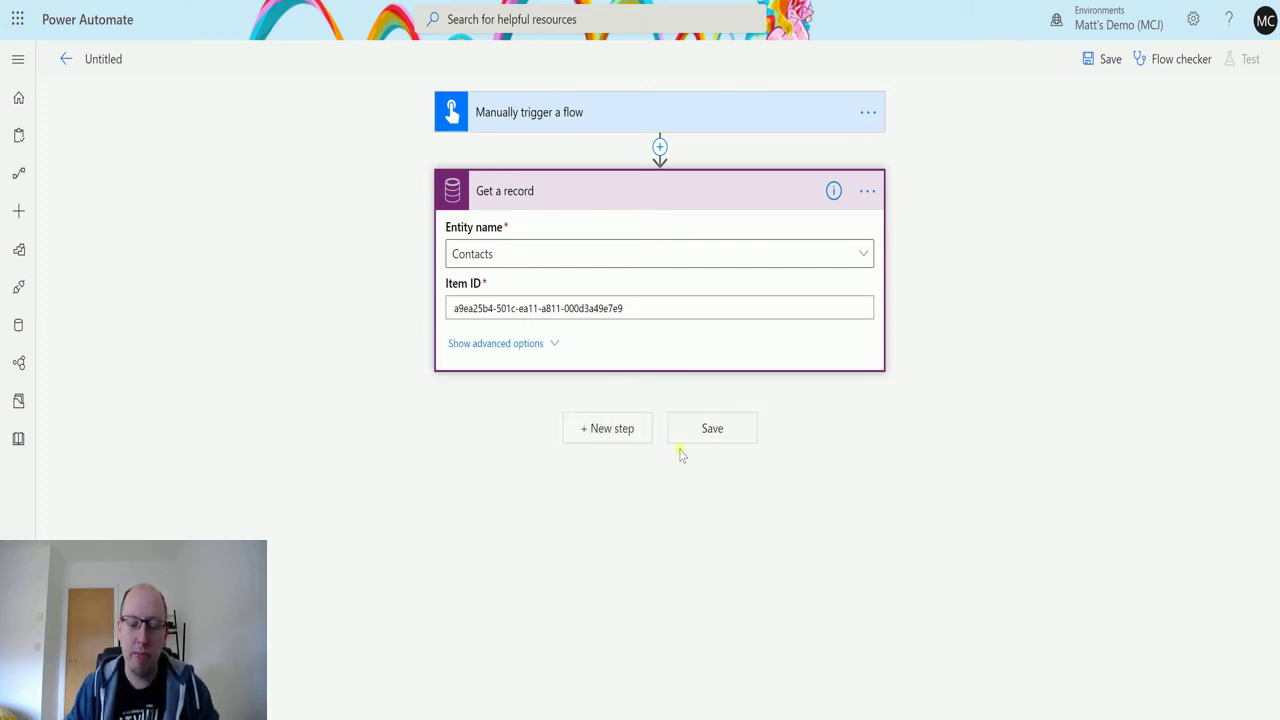
pyautogui.click(708, 430)
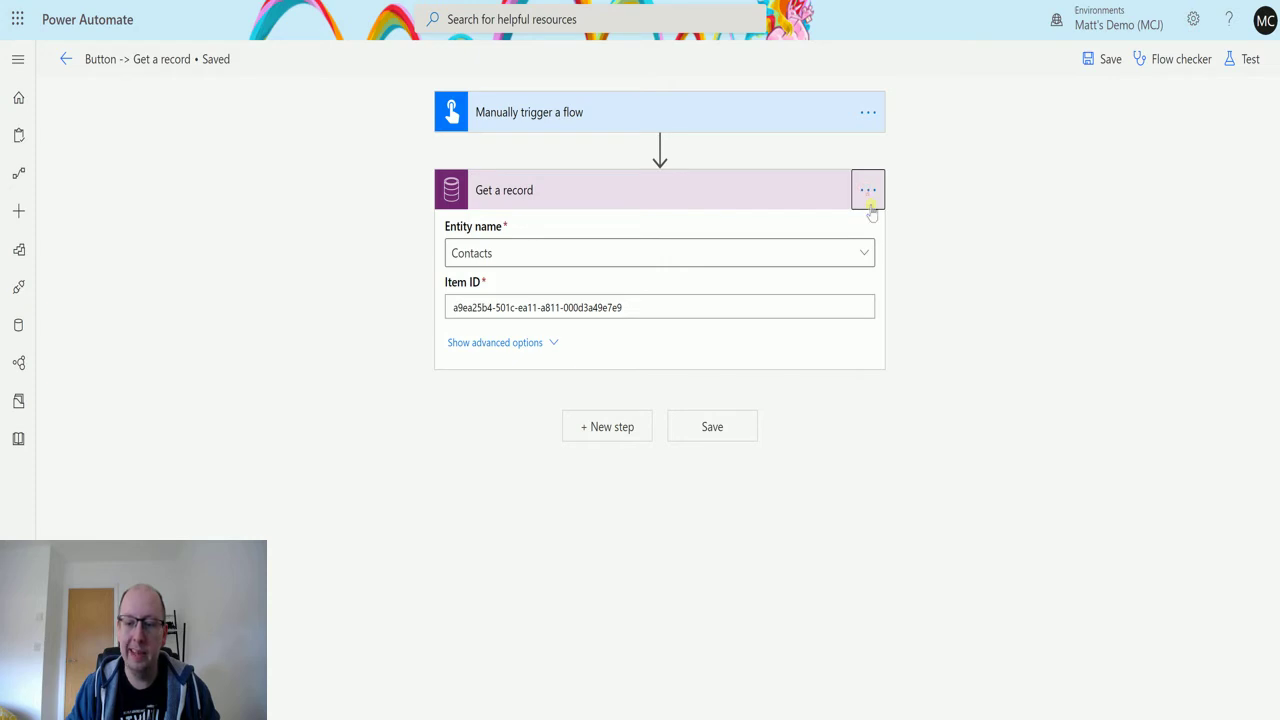
# Step: Rename the Get a record action to GetARecord and save the flow
pyautogui.click(868, 191)
pyautogui.click(930, 221)
pyautogui.click(527, 194)
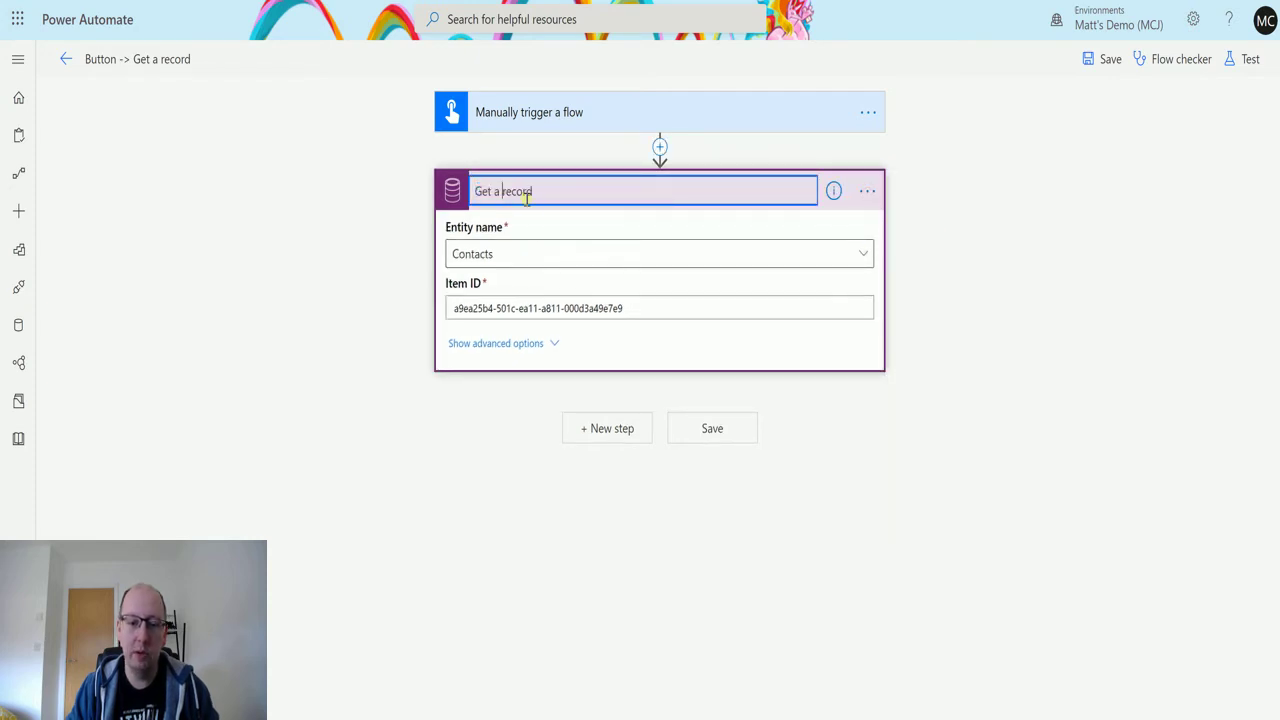
pyautogui.press('BackSpace')
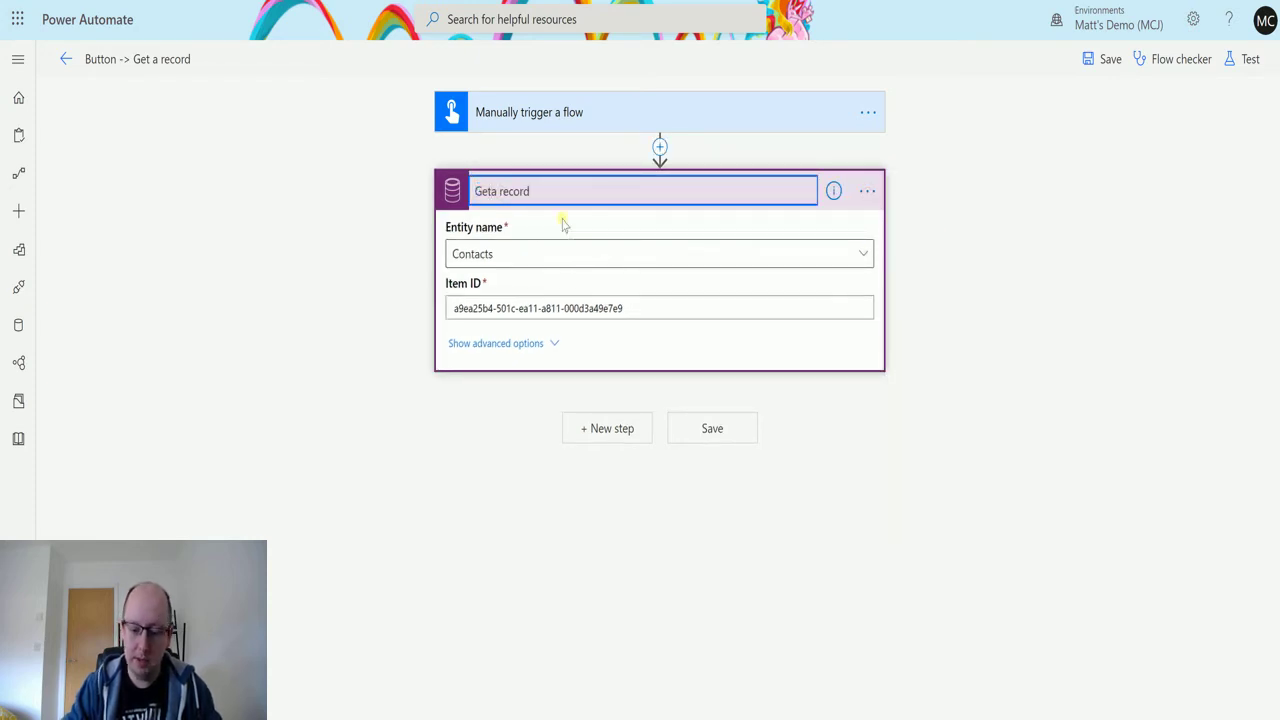
pyautogui.press('Delete')
pyautogui.write('A')
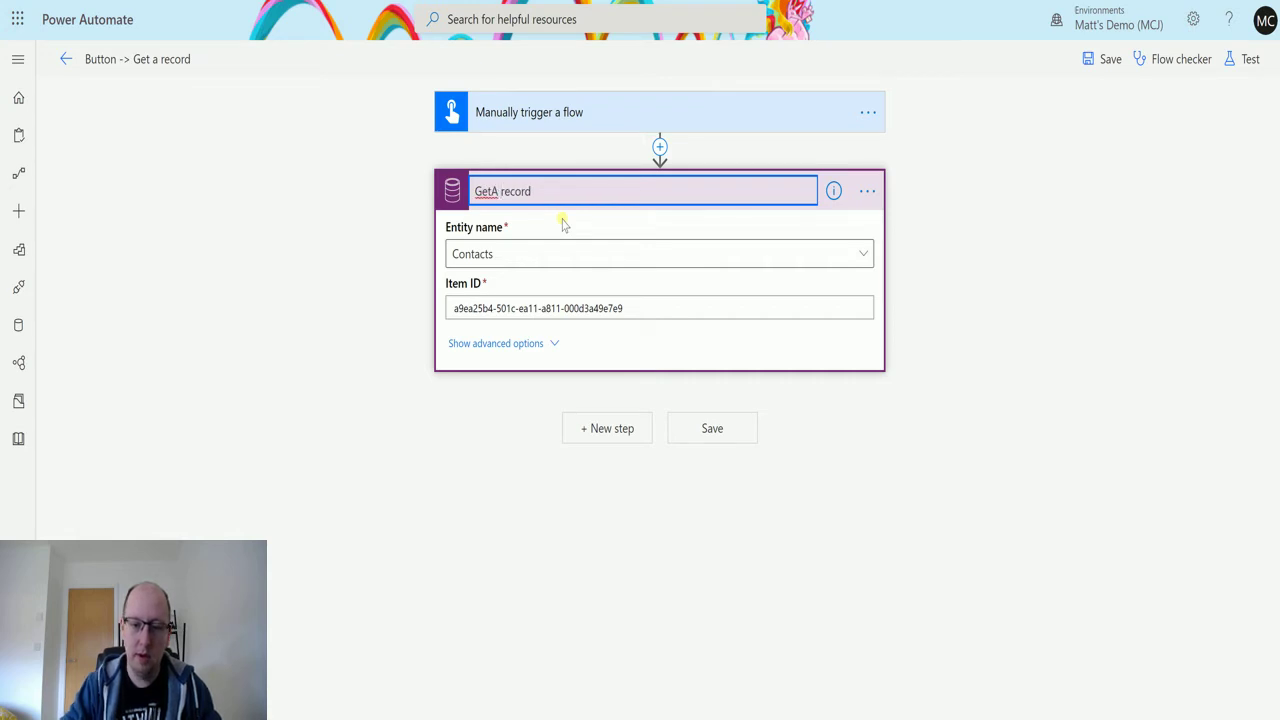
pyautogui.press('Delete')
pyautogui.press('Delete')
pyautogui.write('R')
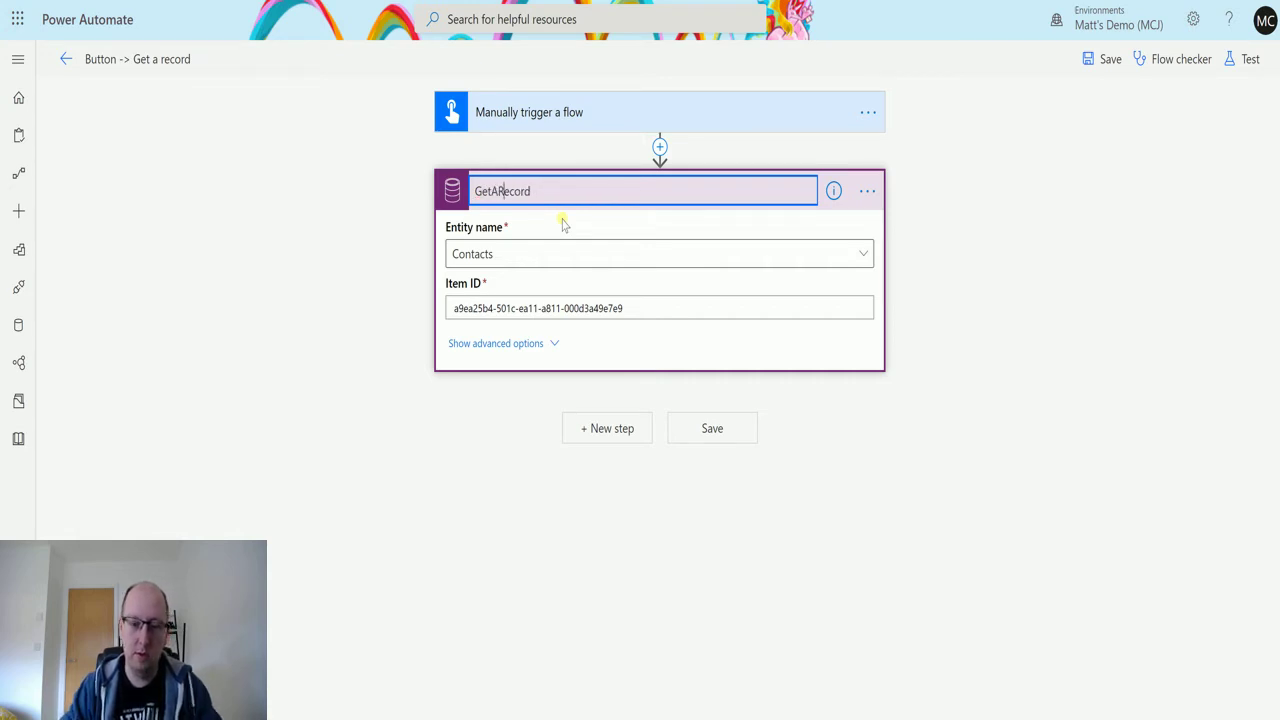
pyautogui.click(1106, 62)
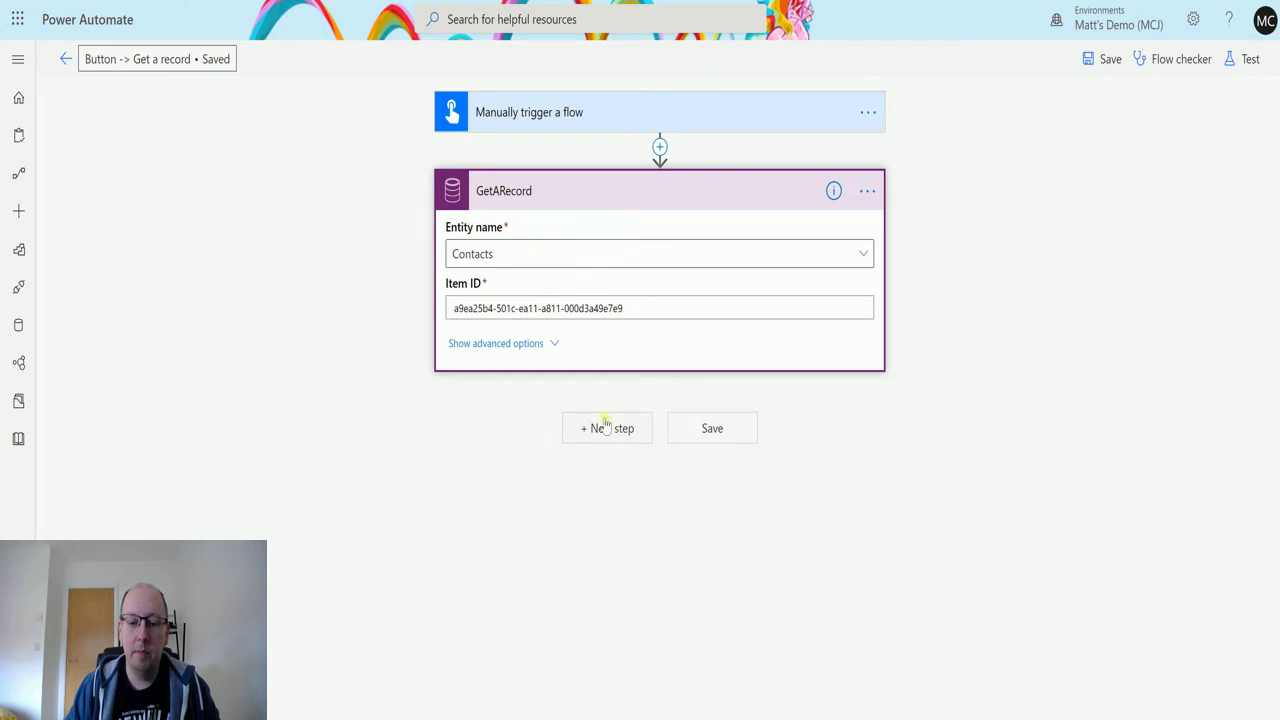
# Step: Add a Compose data operation as a new action below GetARecord
pyautogui.click(590, 428)
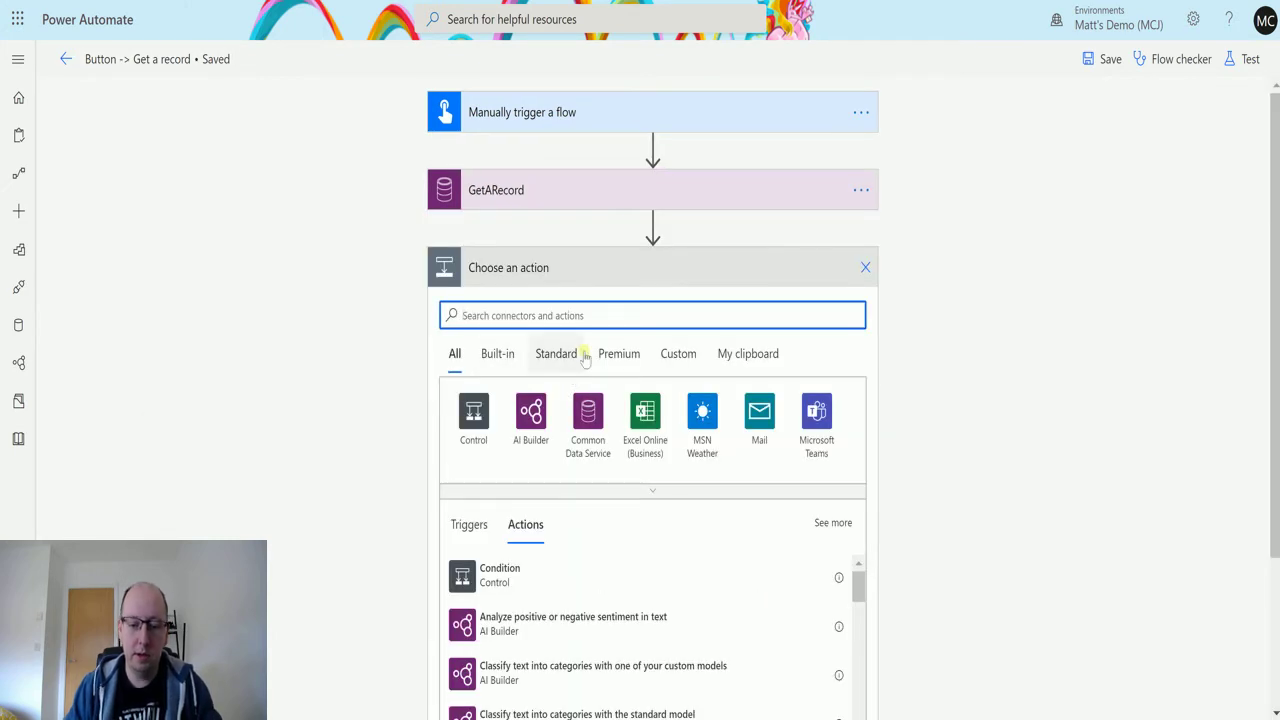
pyautogui.write('compose')
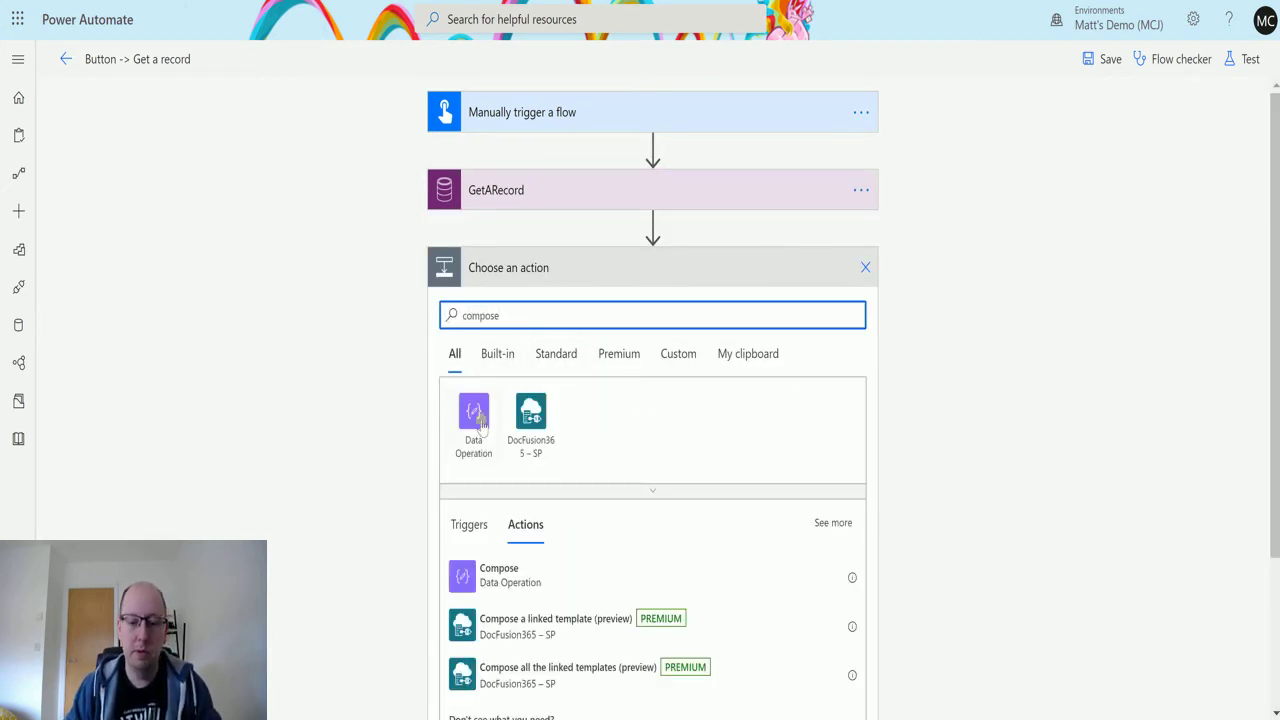
pyautogui.click(476, 420)
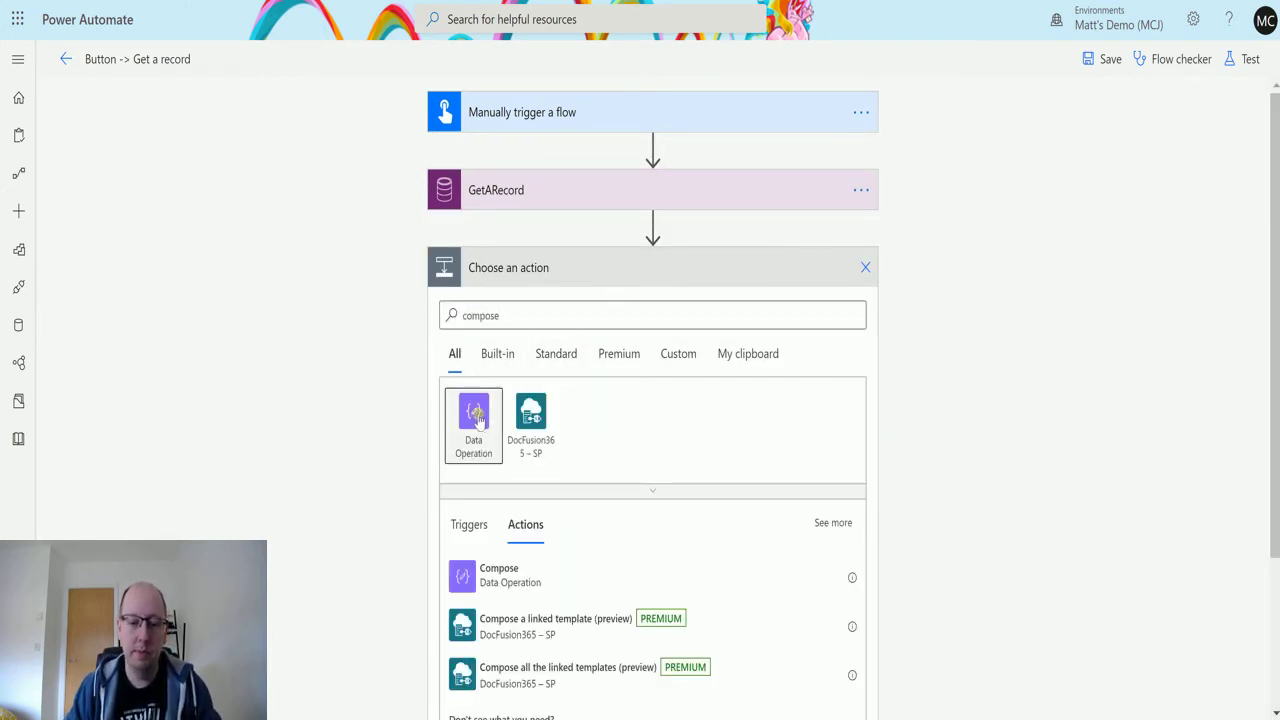
pyautogui.click(489, 590)
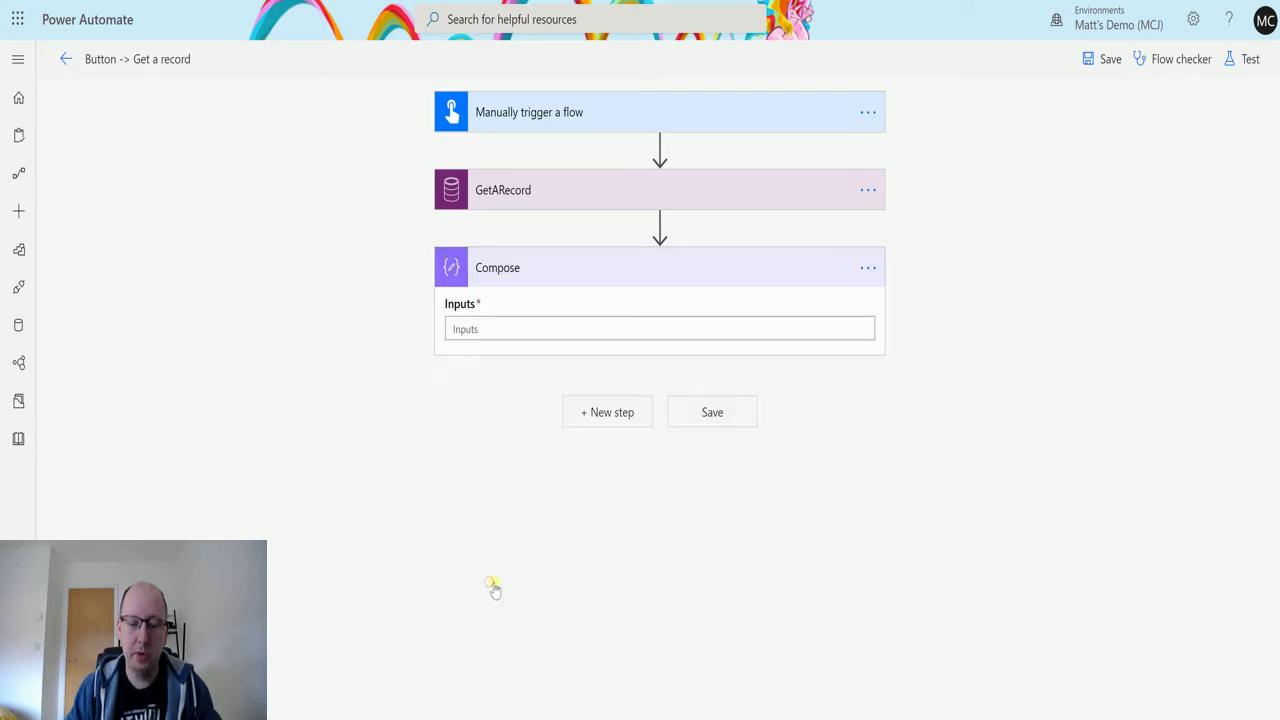
# Step: Insert GetARecord's Preferred Method of Contact dynamic value into the Compose inputs
pyautogui.click(479, 328)
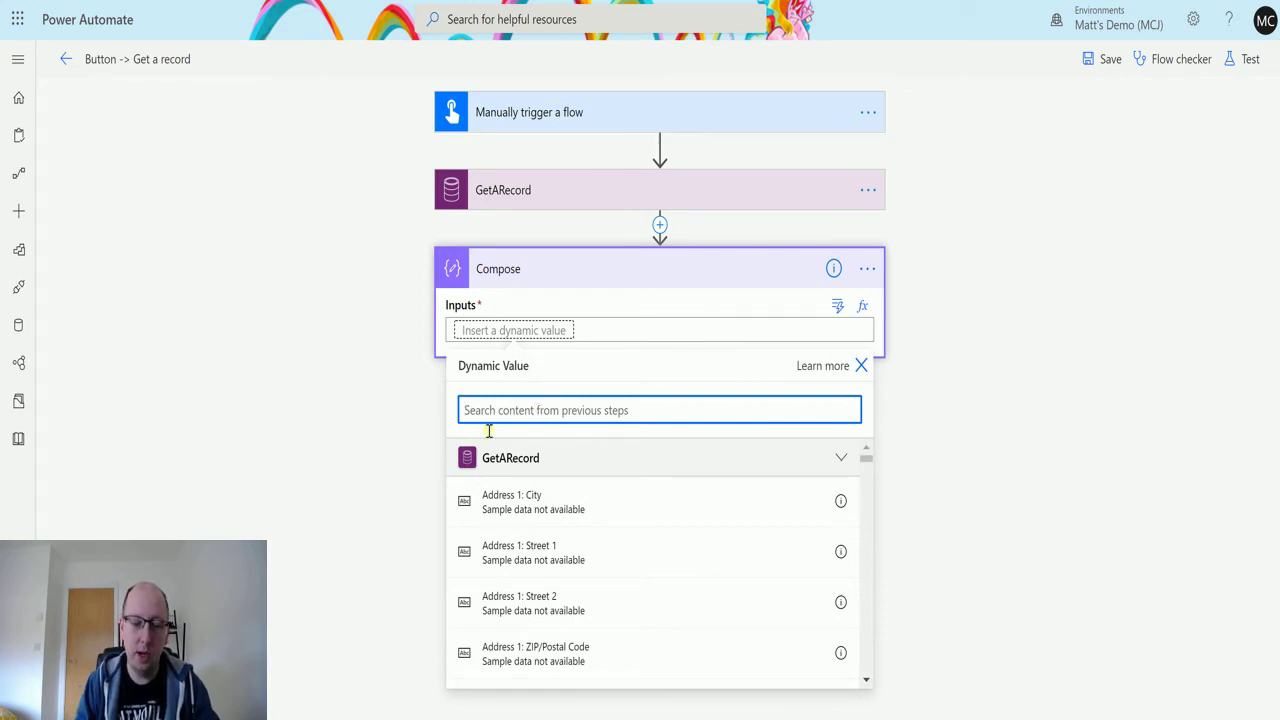
pyautogui.write('pref')
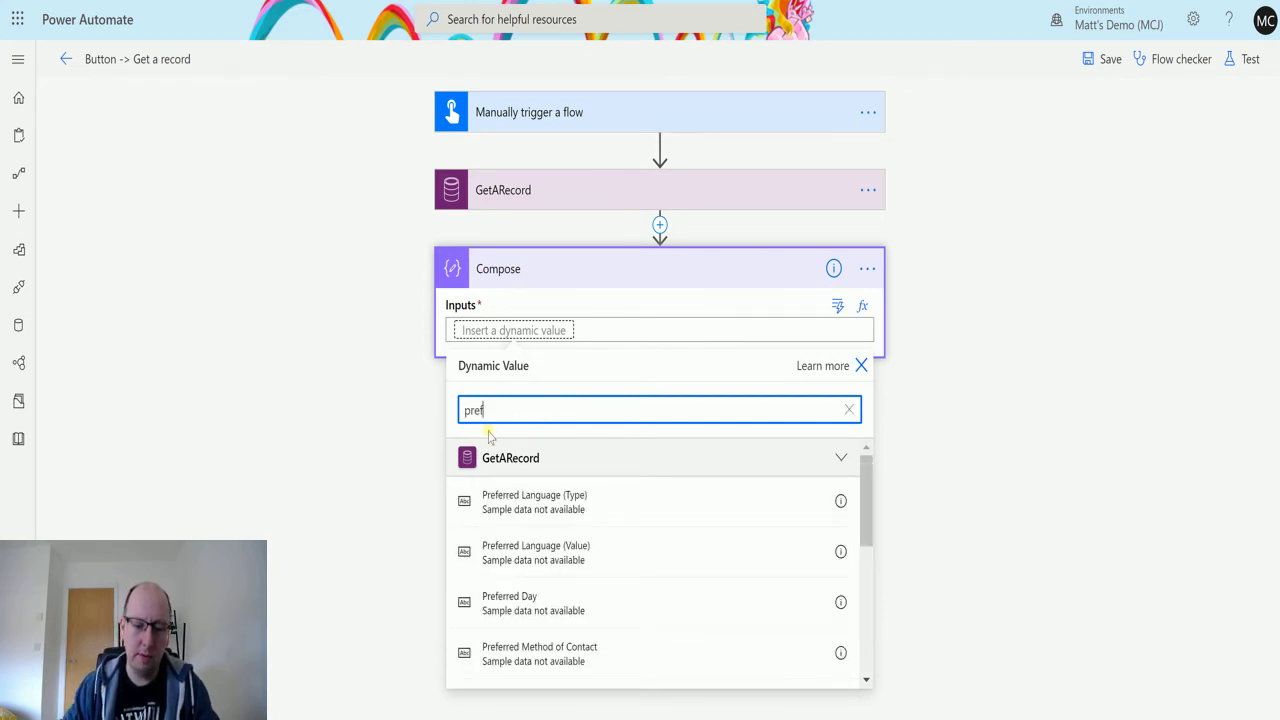
pyautogui.scroll(-1, 586, 580)
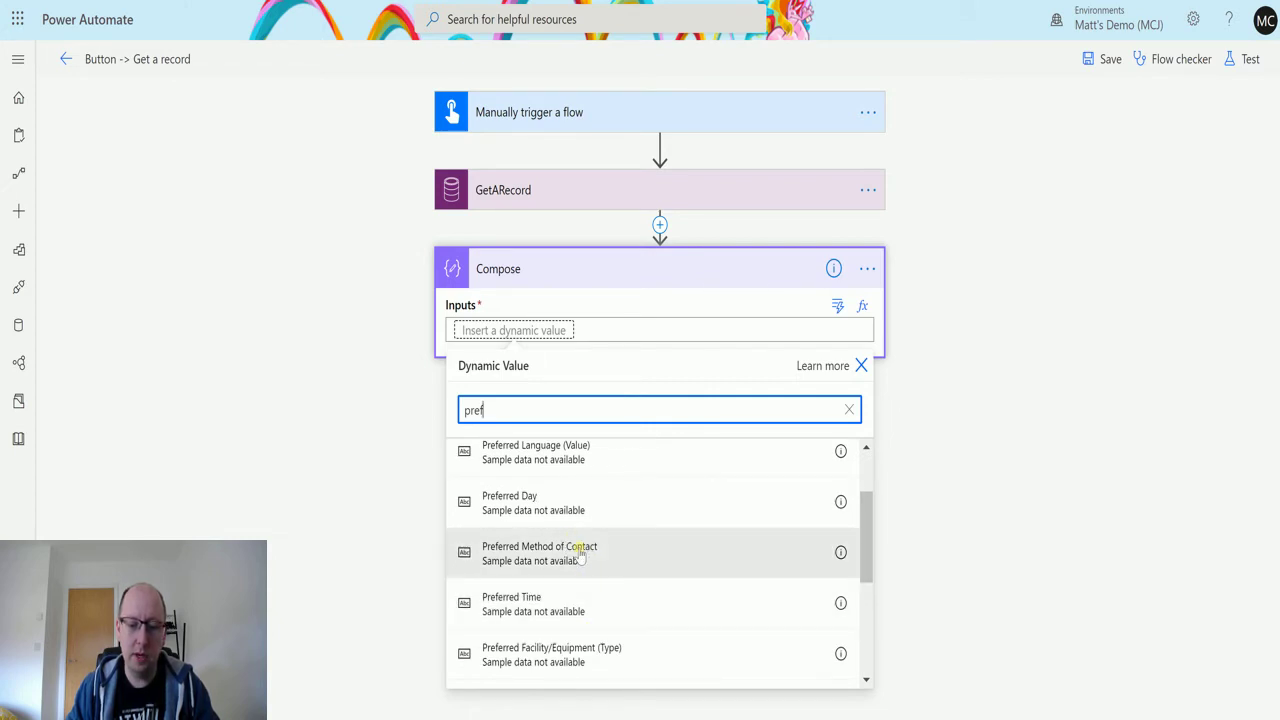
pyautogui.scroll(-5, 611, 567)
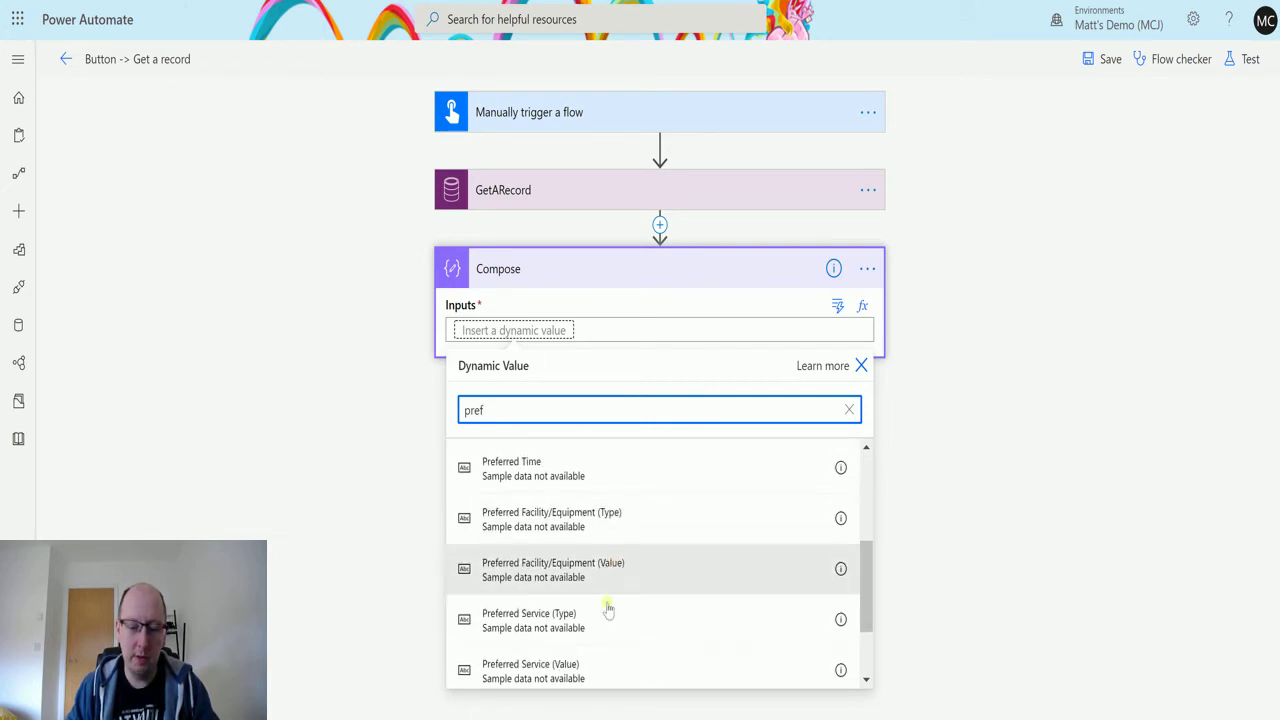
pyautogui.scroll(5, 578, 640)
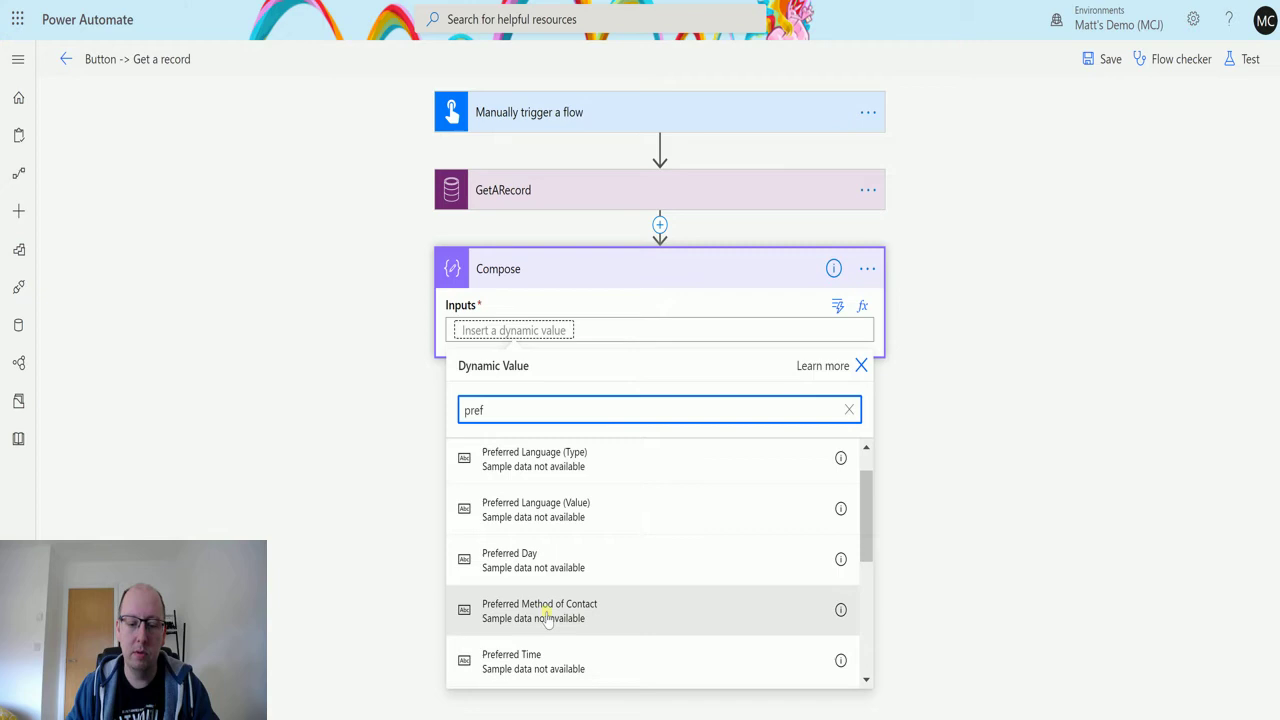
pyautogui.click(546, 621)
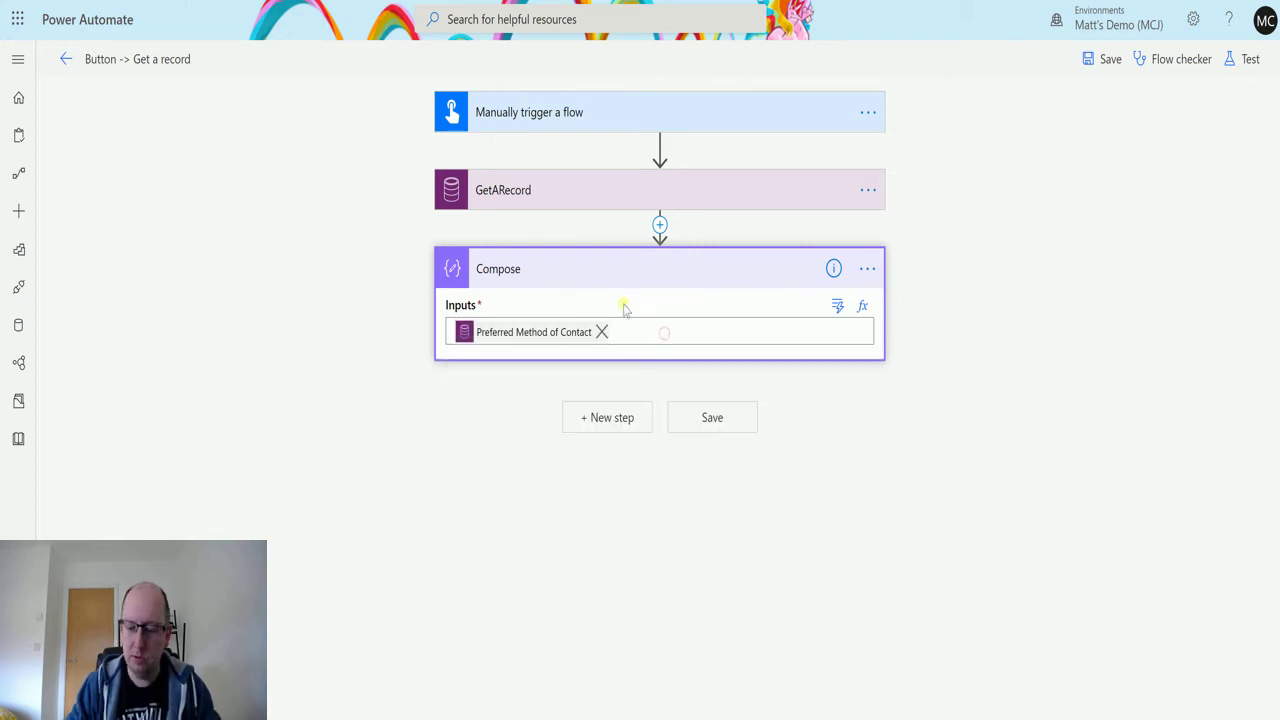
# Step: Add GetARecord's Marital Status dynamic value on a second line of the Compose inputs
pyautogui.press('Return')
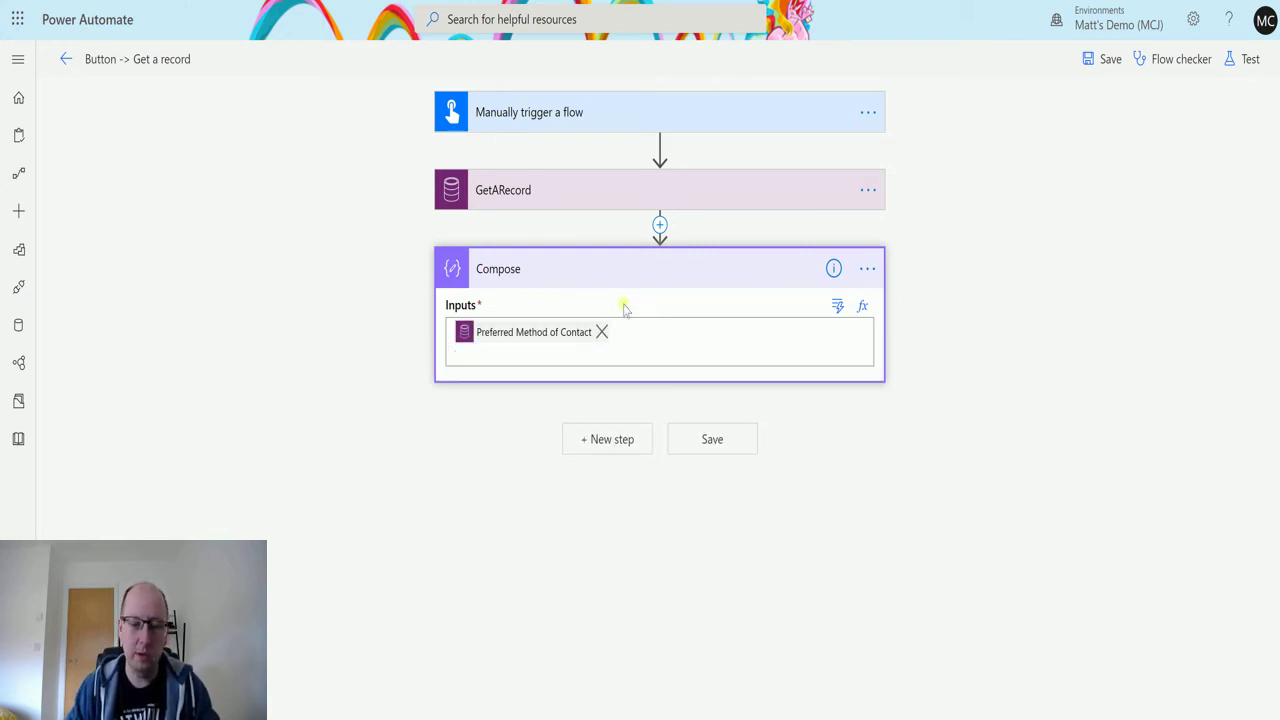
pyautogui.click(614, 355)
pyautogui.write('marti')
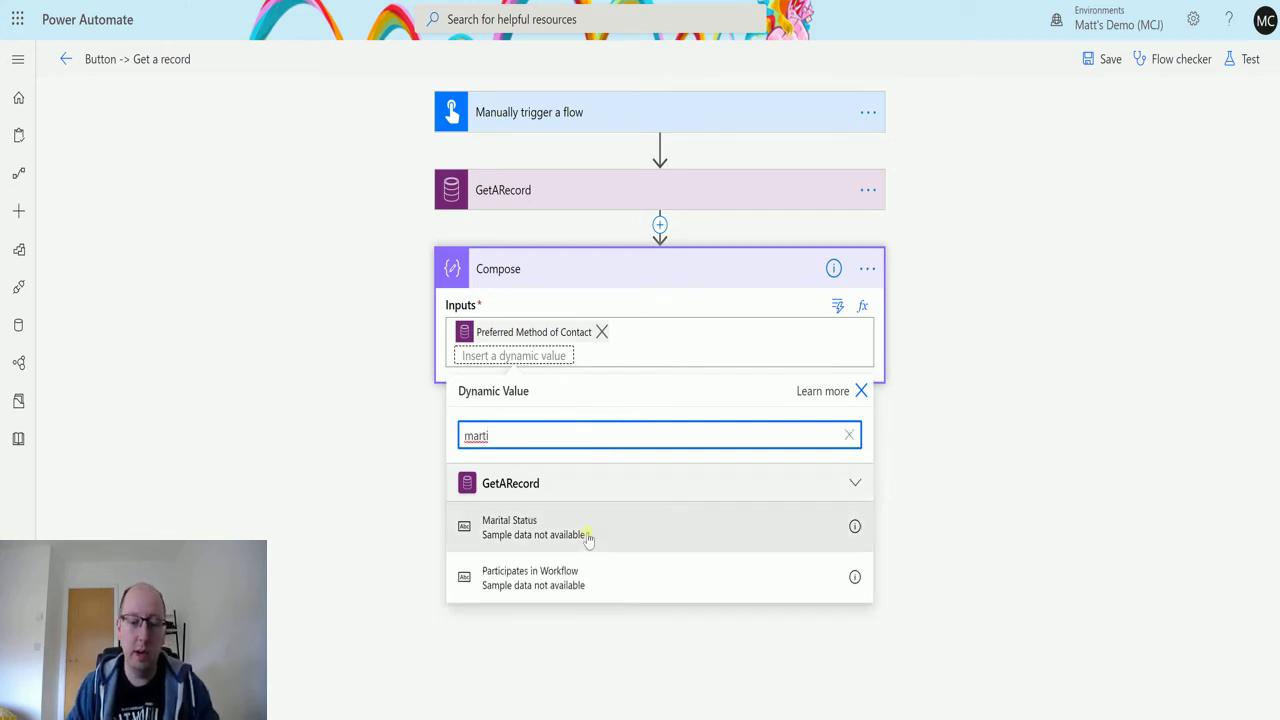
pyautogui.click(587, 539)
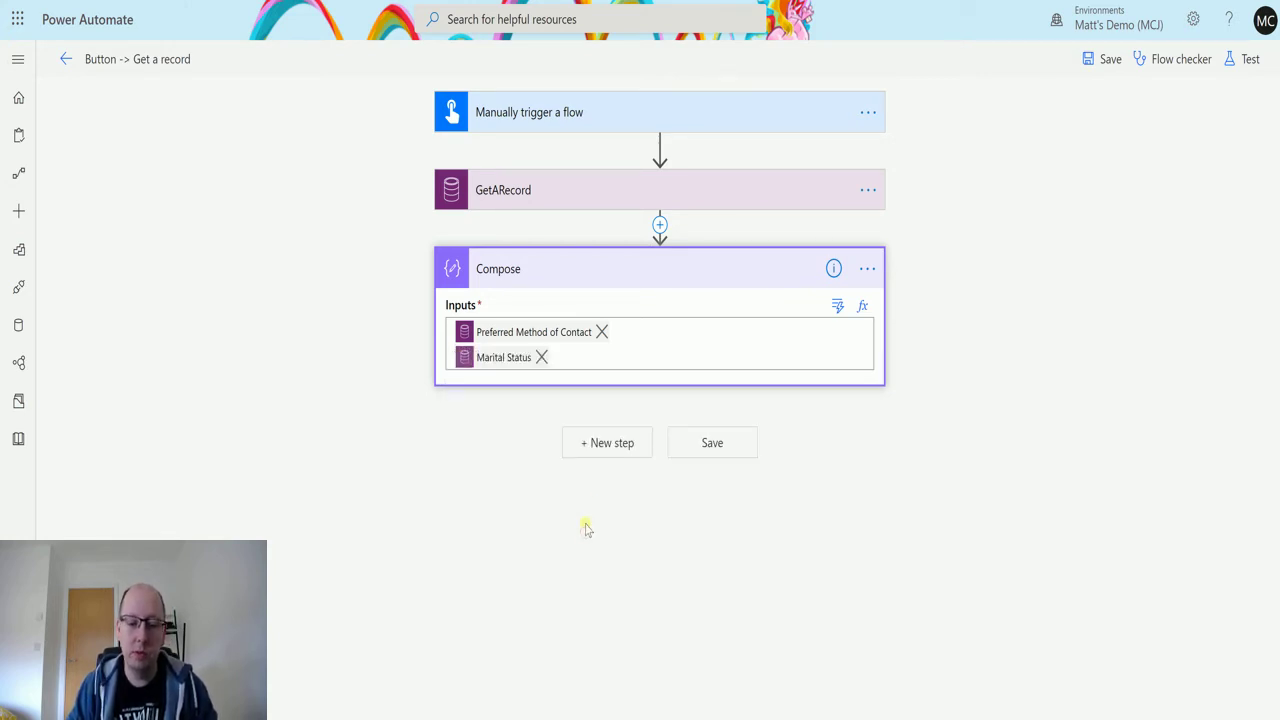
# Step: Save and test the flow by performing the trigger action, run it and expand the Compose run results
pyautogui.click(1249, 59)
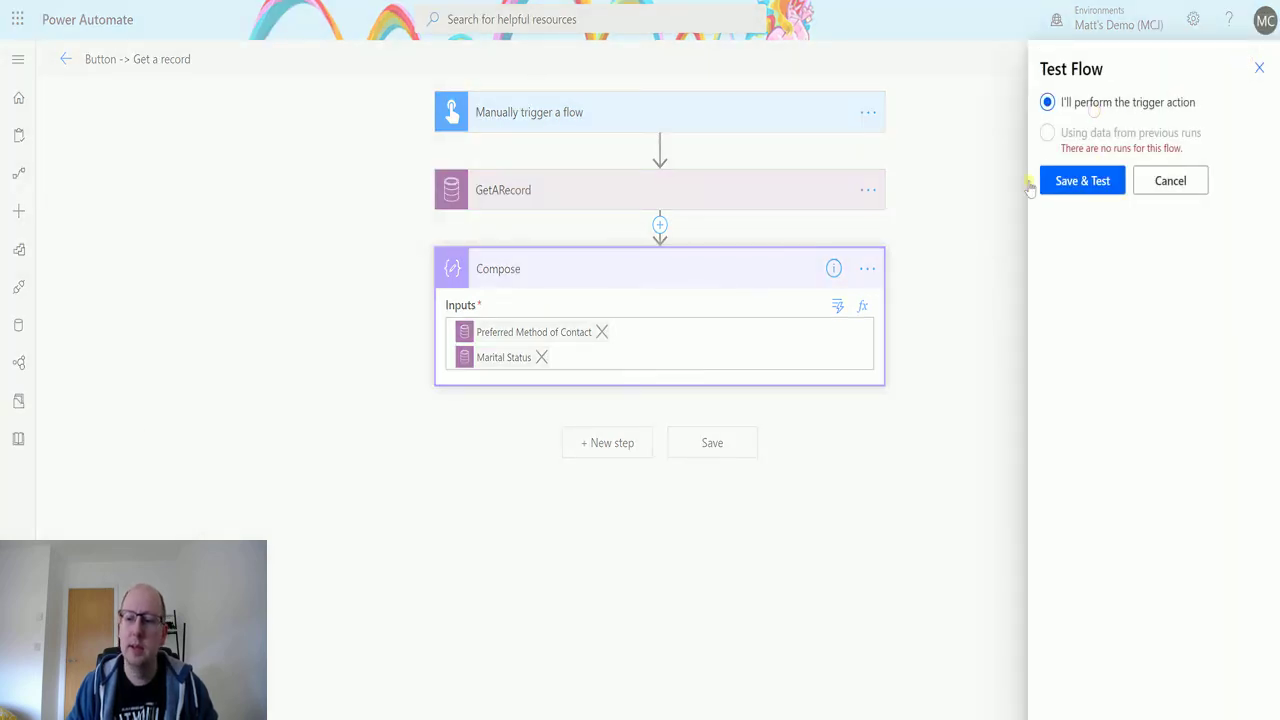
pyautogui.click(1100, 180)
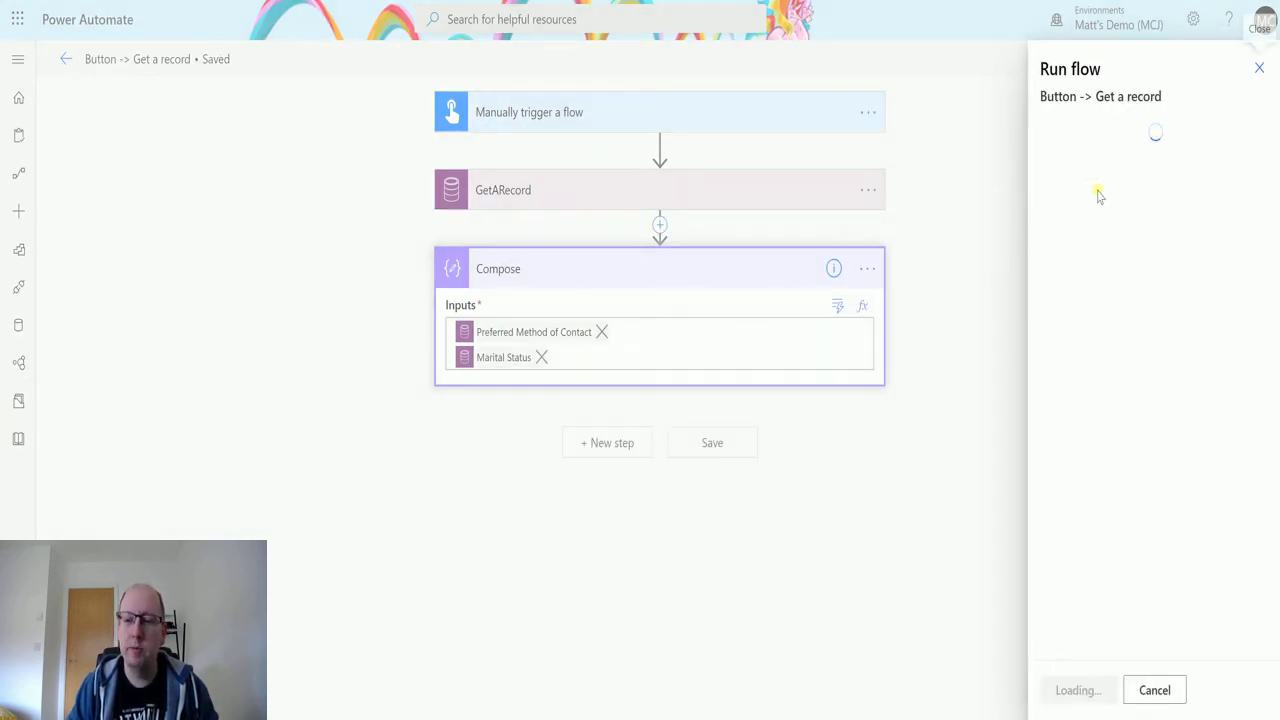
pyautogui.click(1077, 700)
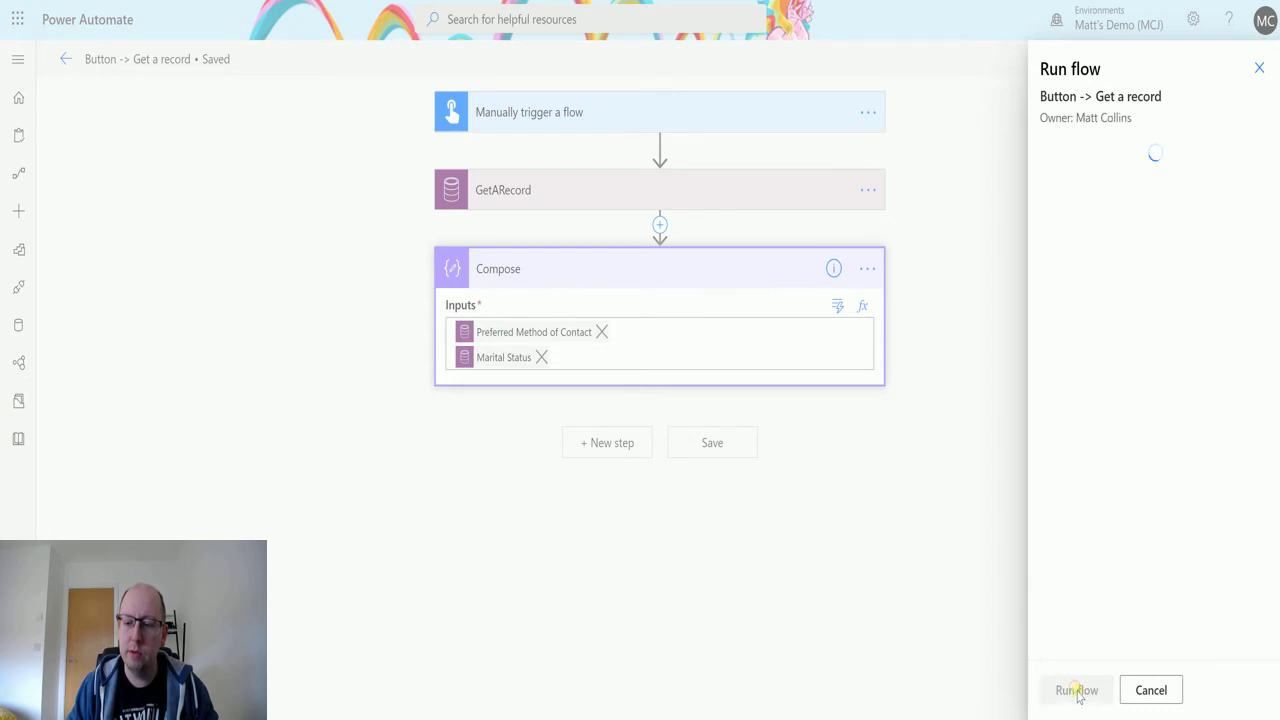
pyautogui.click(1070, 690)
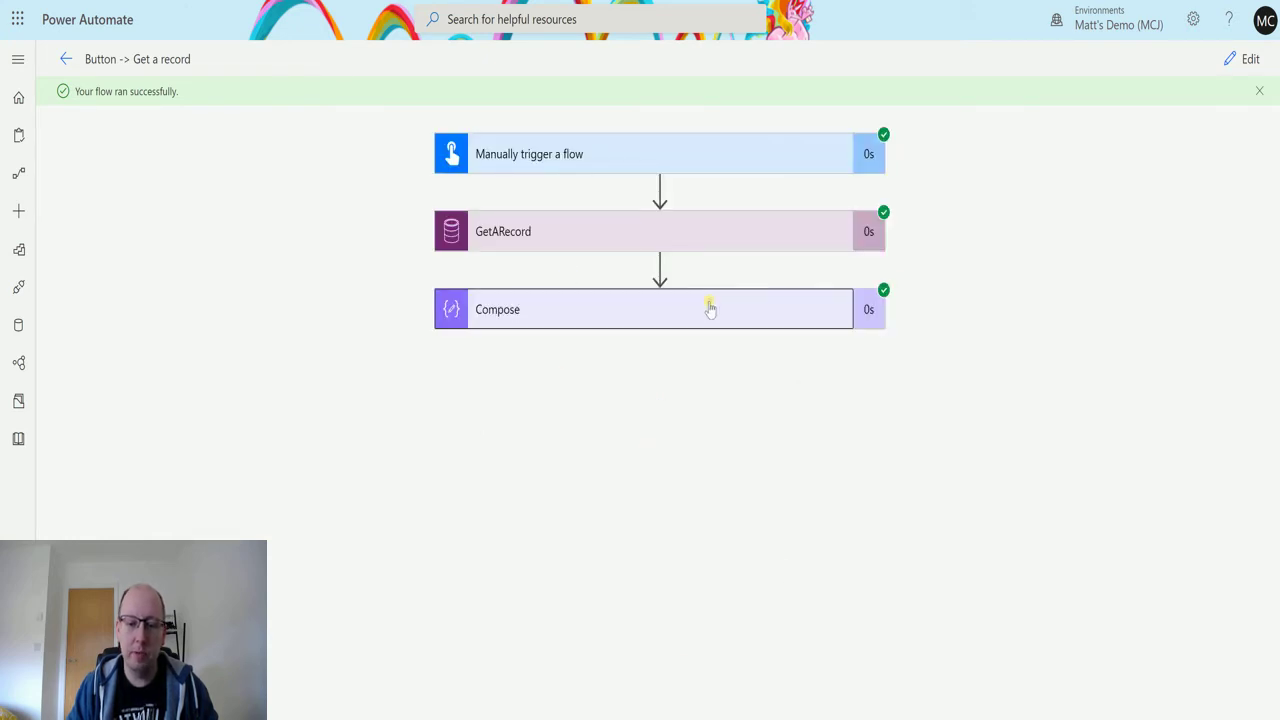
pyautogui.click(710, 310)
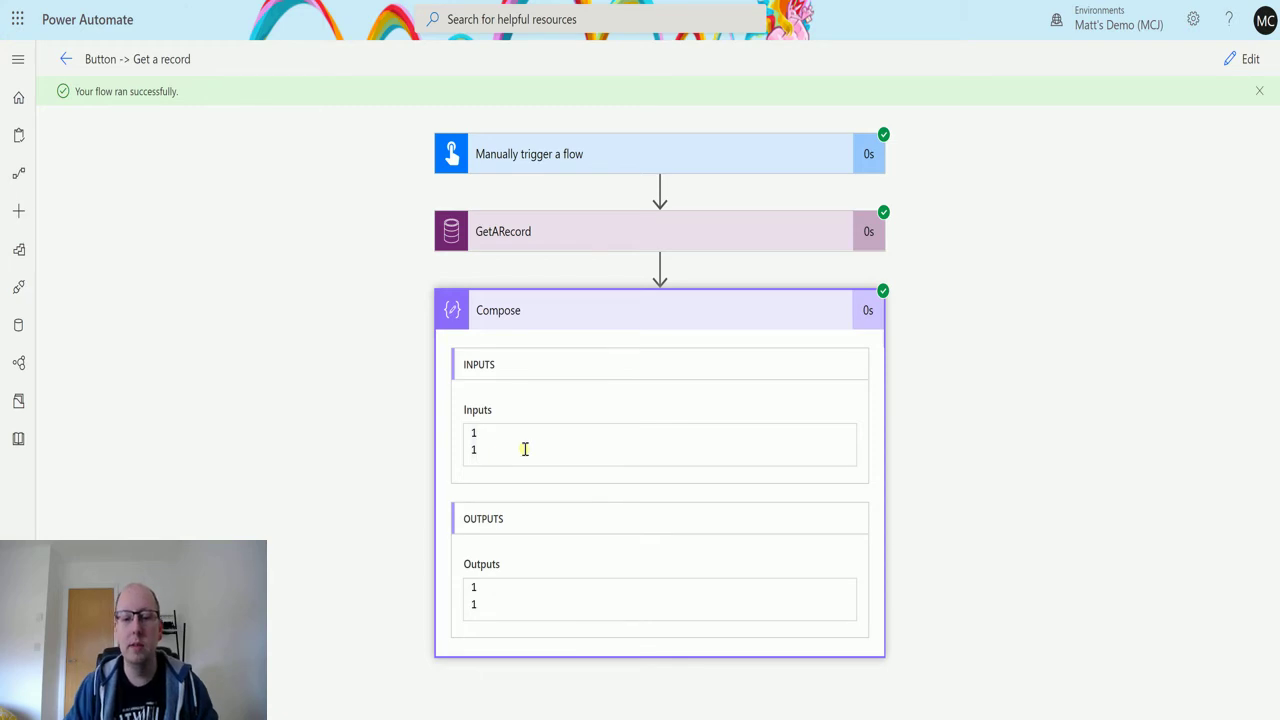
# Step: Copy the entire body output of GetARecord from the run results and paste it into Notepad++
pyautogui.click(645, 229)
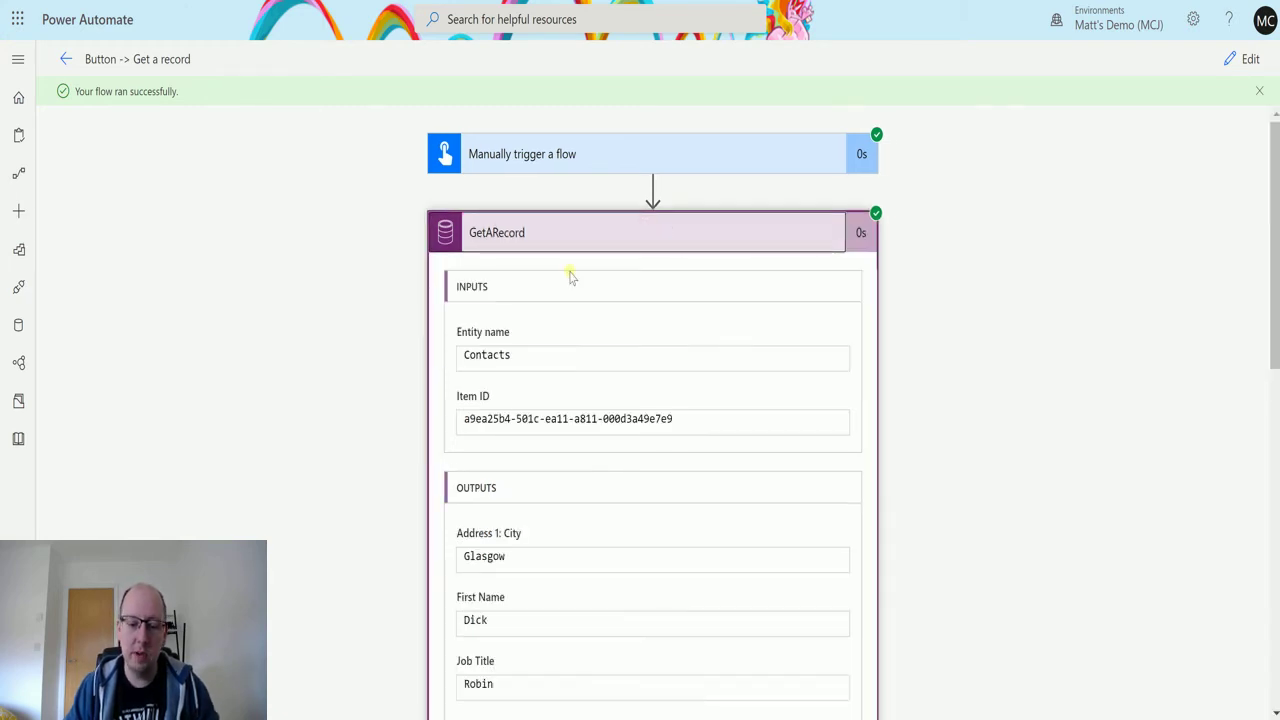
pyautogui.scroll(-5, 740, 249)
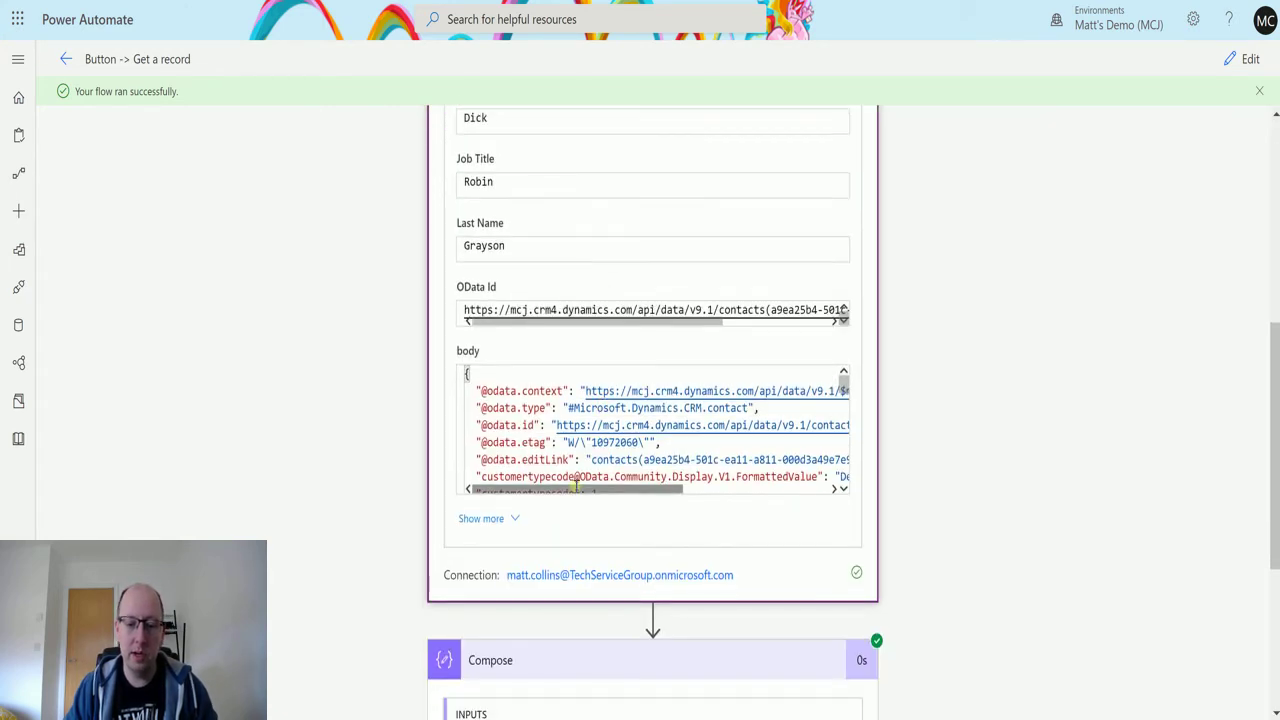
pyautogui.click(530, 457)
pyautogui.hotkey('ctrl', 'a')
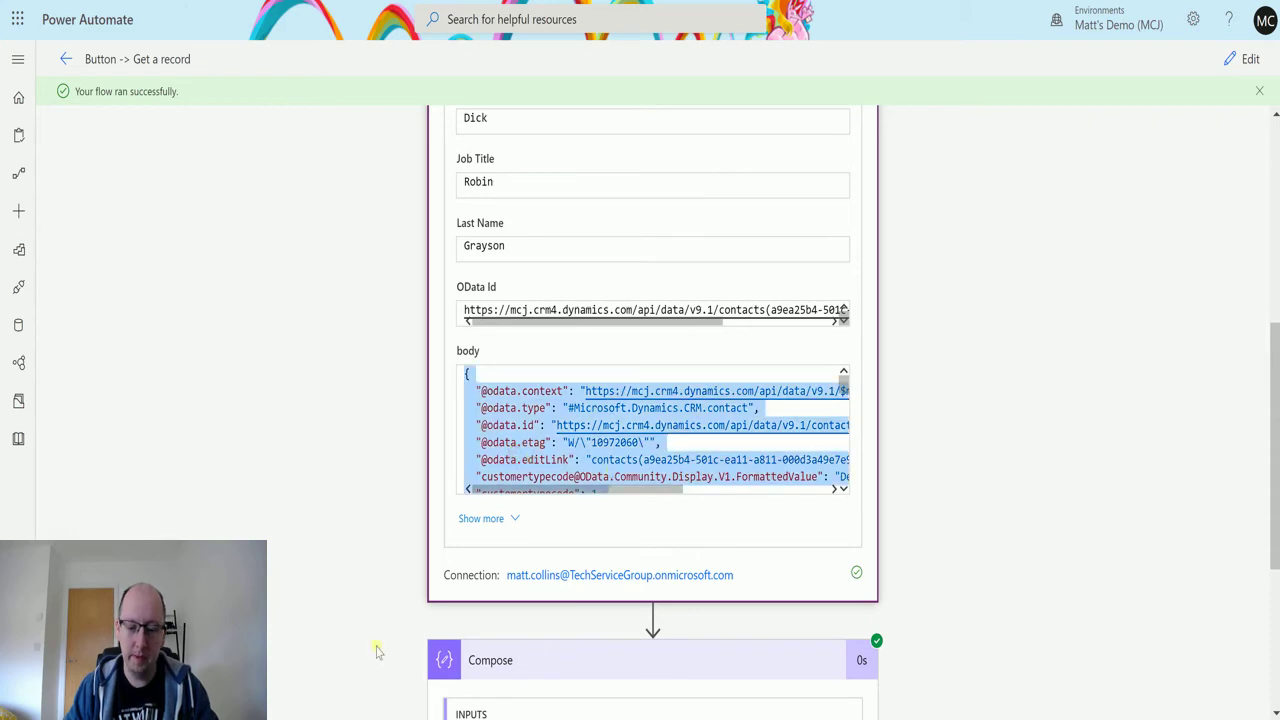
pyautogui.hotkey('ctrl', 'c')
pyautogui.hotkey('alt', 'Tab')
pyautogui.hotkey('ctrl', 'v')
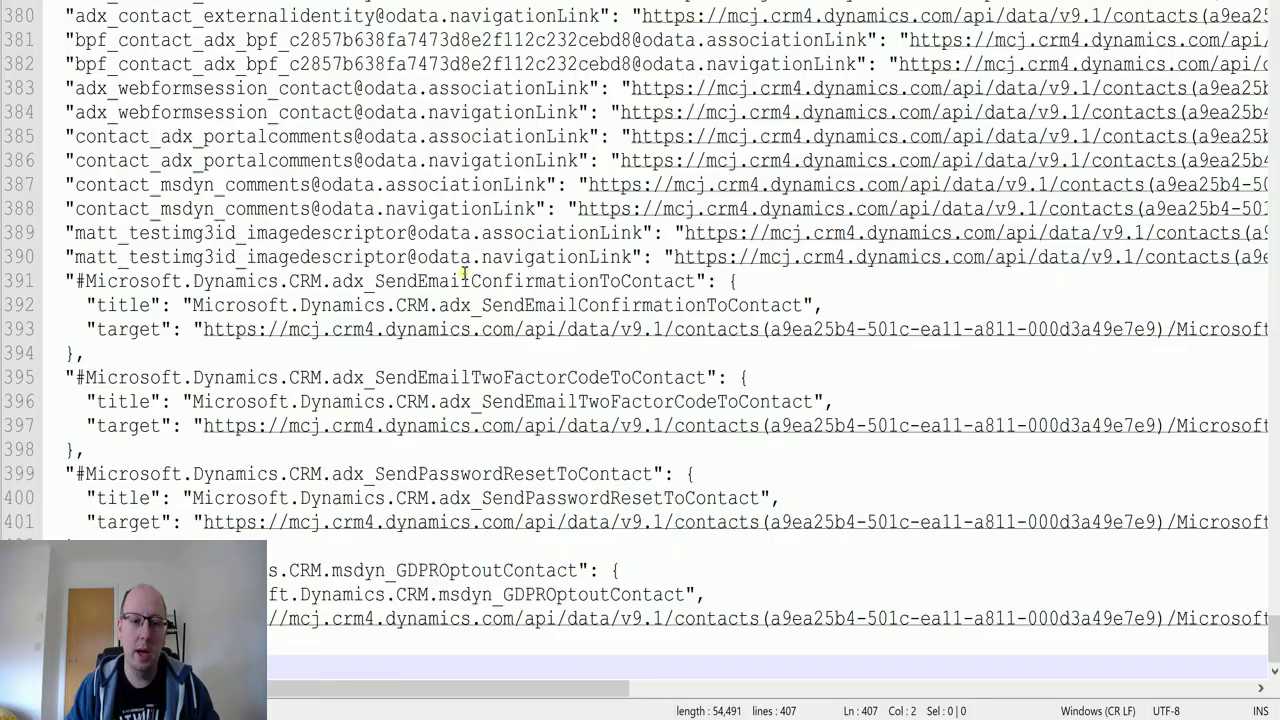
# Step: Look over the code and FormattedValue entries near the start of the pasted JSON and search it for "preferred"
pyautogui.scroll(20, 465, 272)
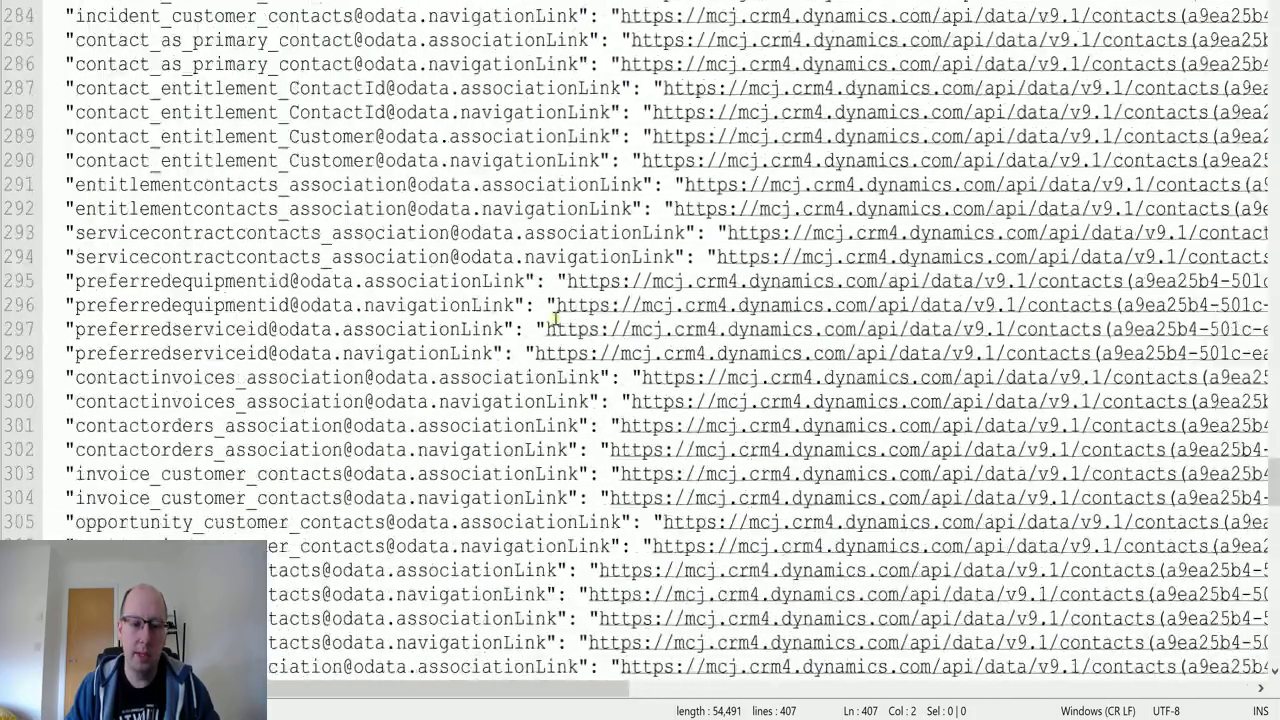
pyautogui.scroll(20, 553, 318)
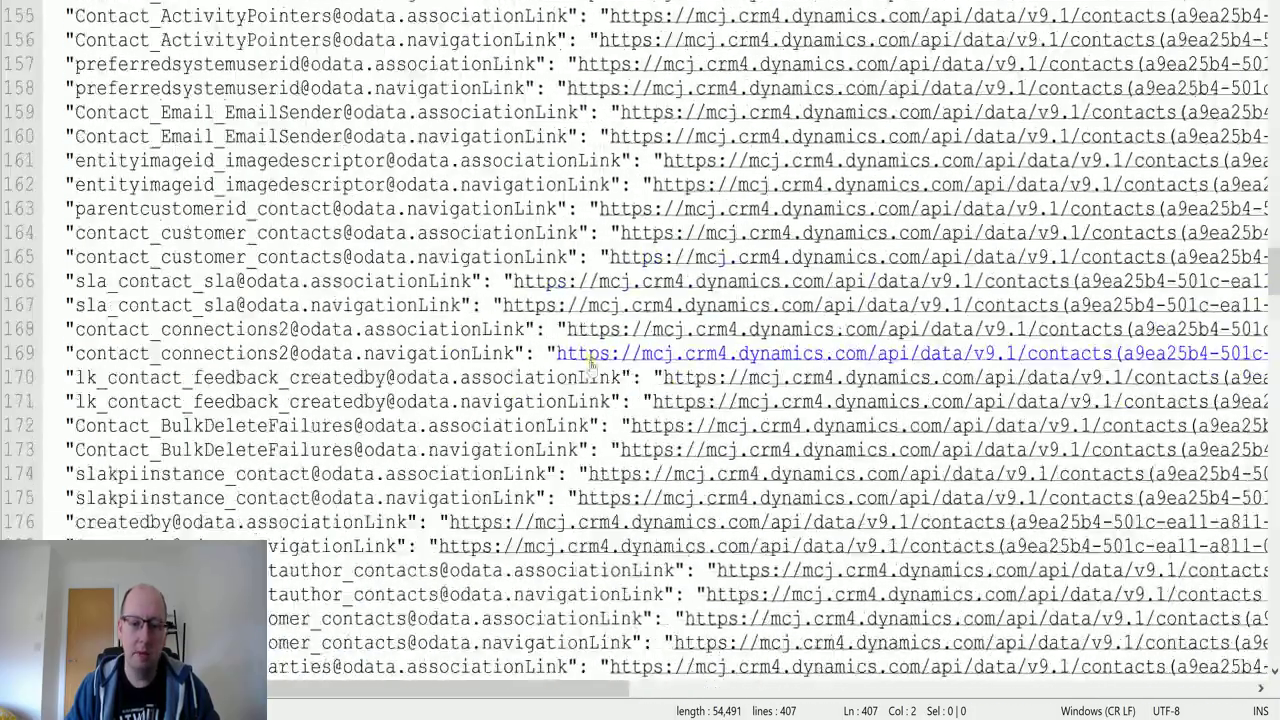
pyautogui.scroll(20, 592, 390)
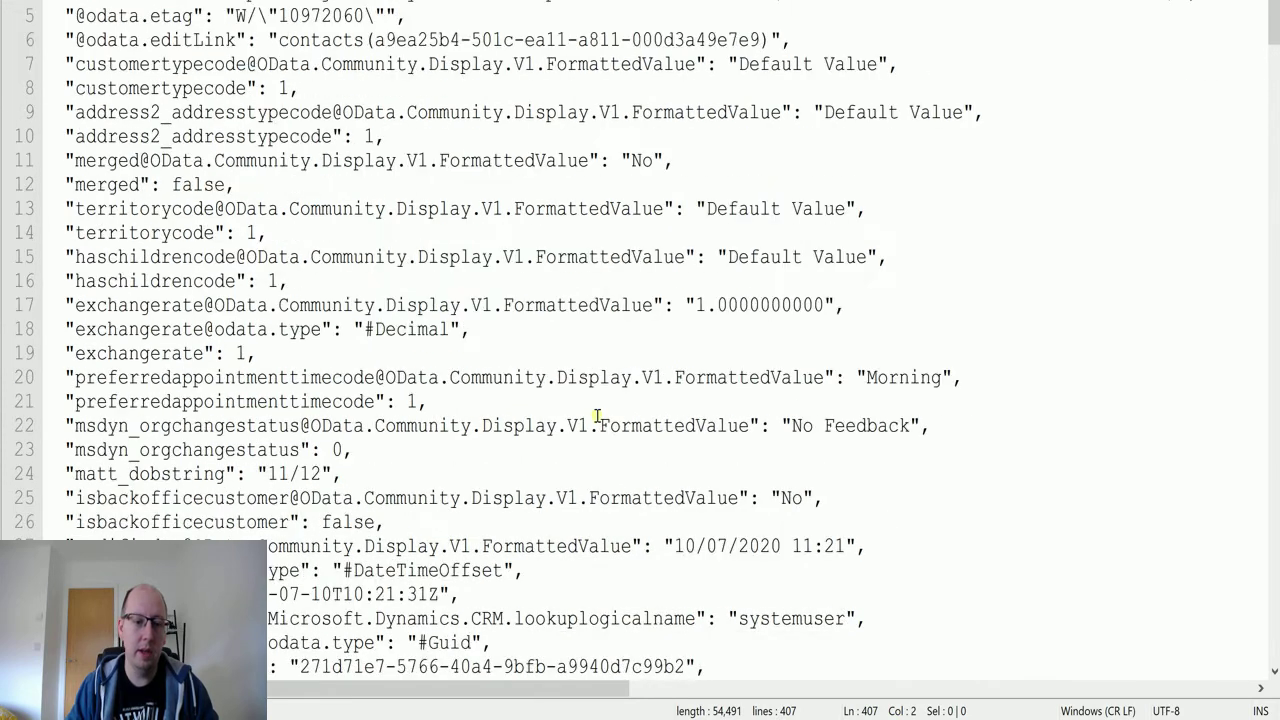
pyautogui.scroll(1, 595, 415)
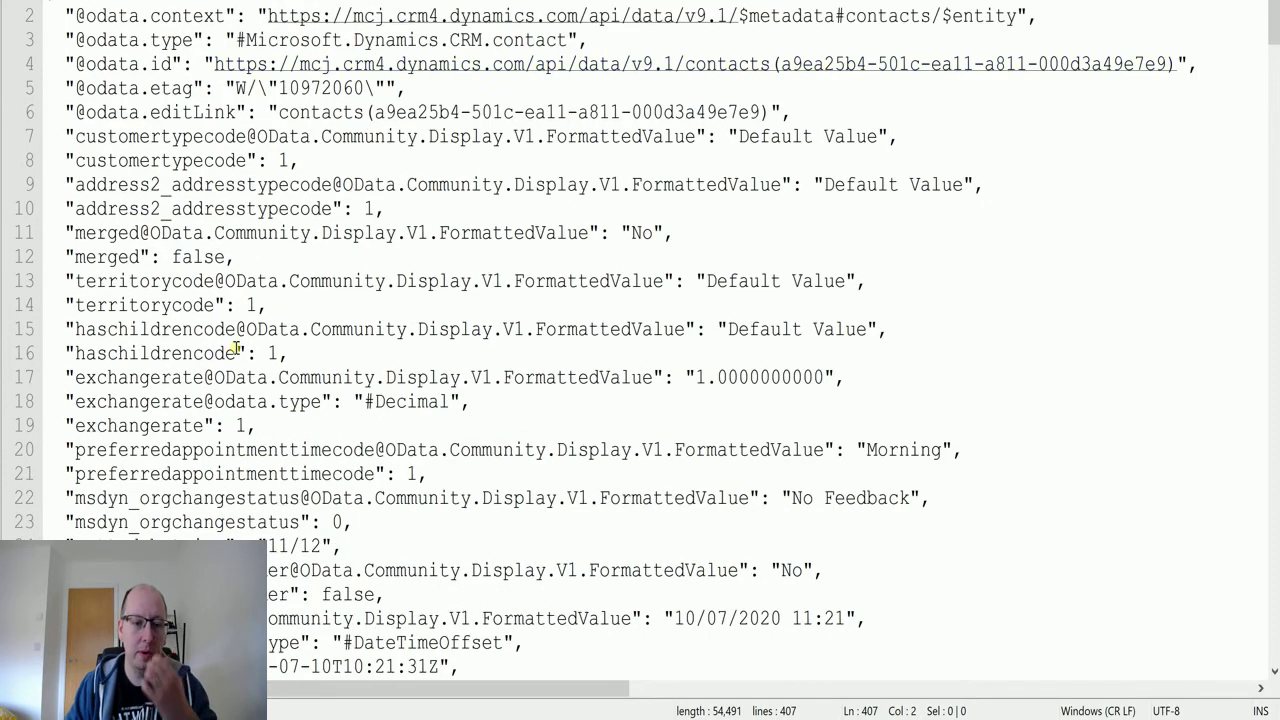
pyautogui.scroll(-1, 590, 240)
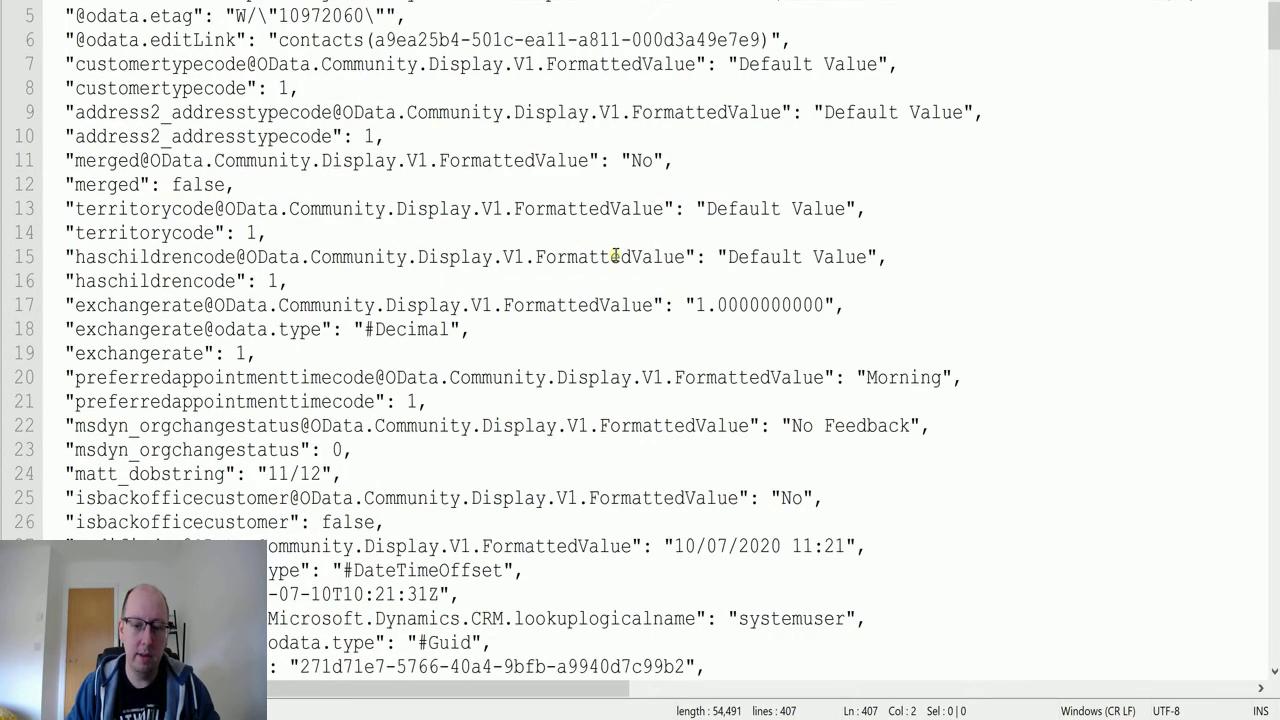
pyautogui.hotkey('ctrl', 'f')
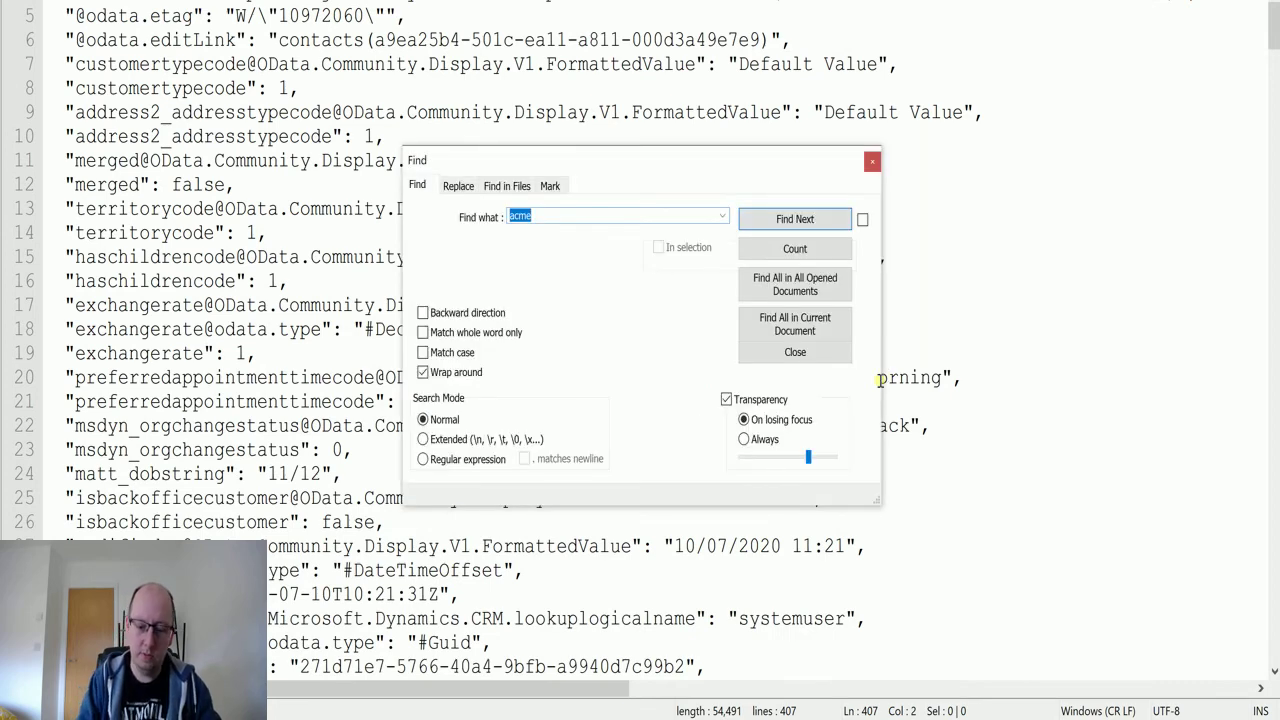
pyautogui.write('referred')
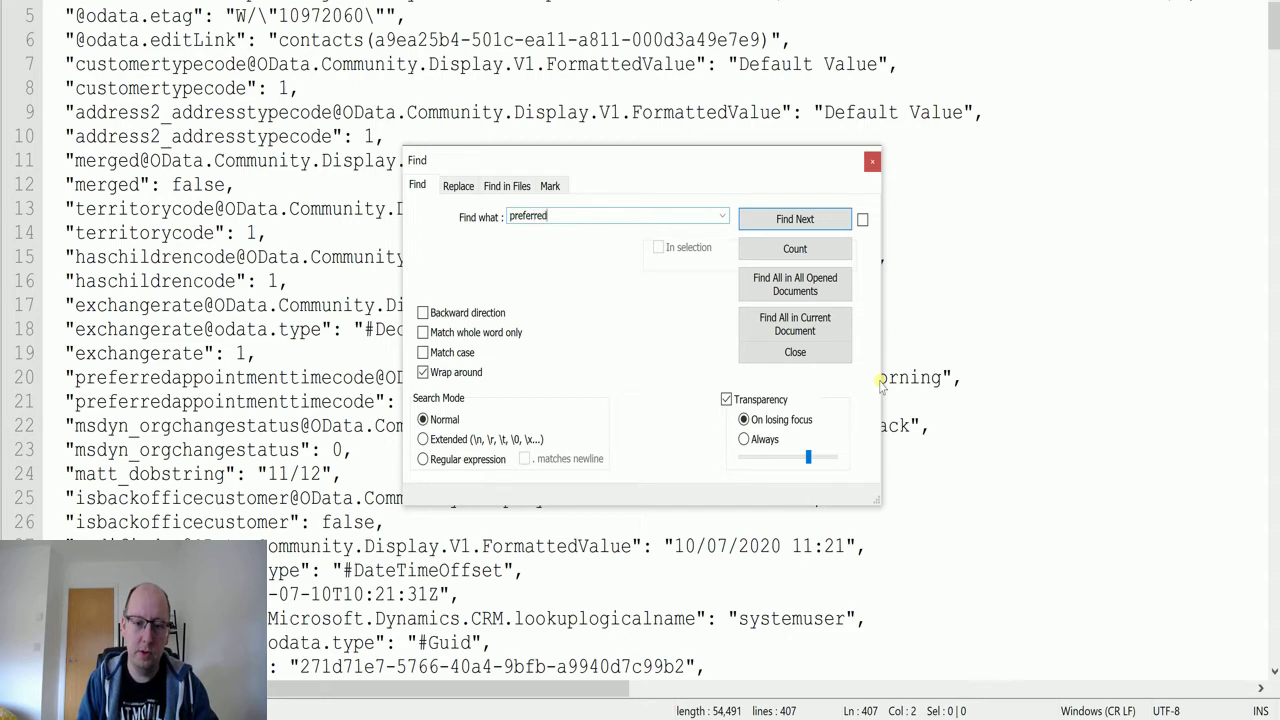
pyautogui.press('Return')
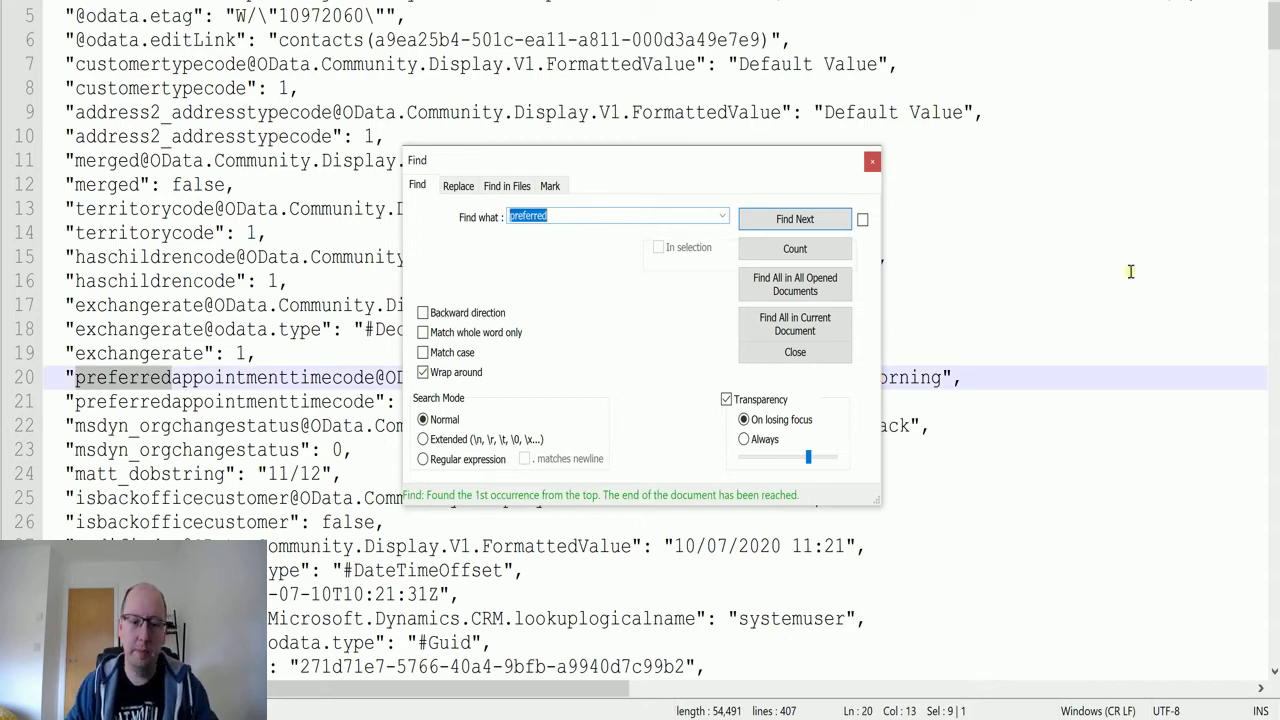
# Step: Find the next "preferred" matches in the JSON and examine the preferredcontactmethodcode entry's numeric code
pyautogui.click(825, 222)
pyautogui.click(825, 222)
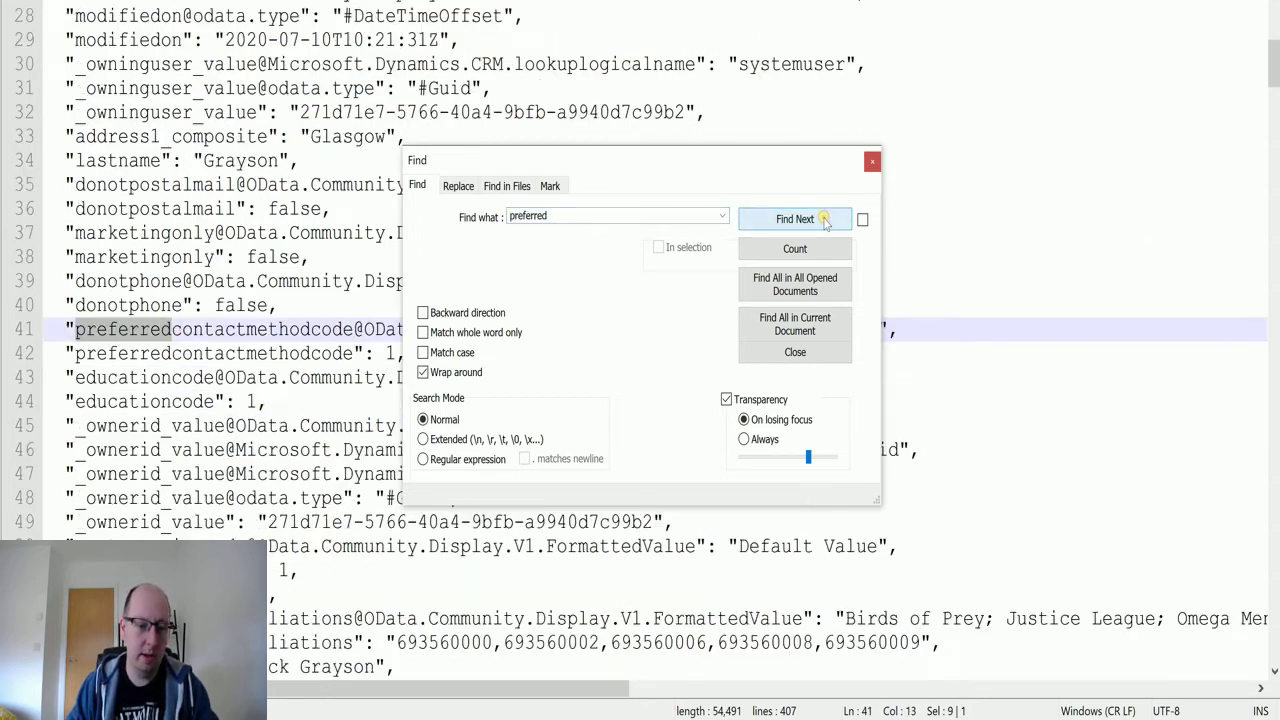
pyautogui.click(872, 161)
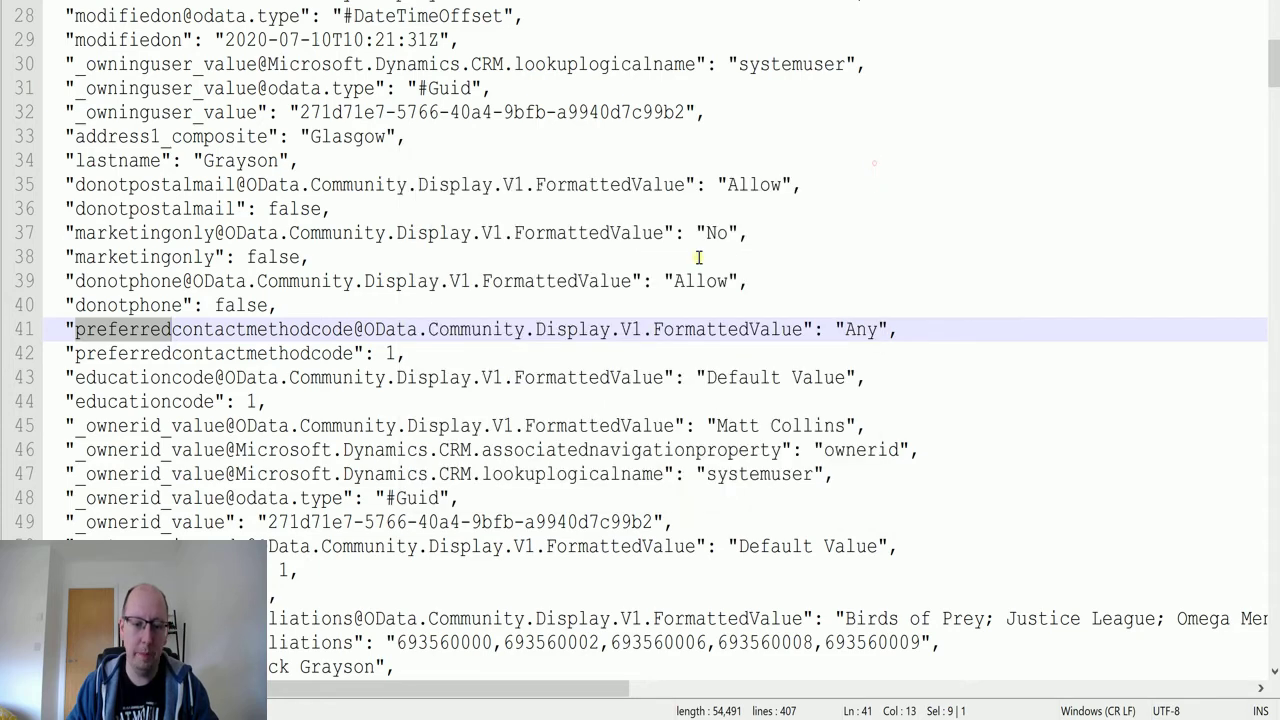
pyautogui.click(337, 353)
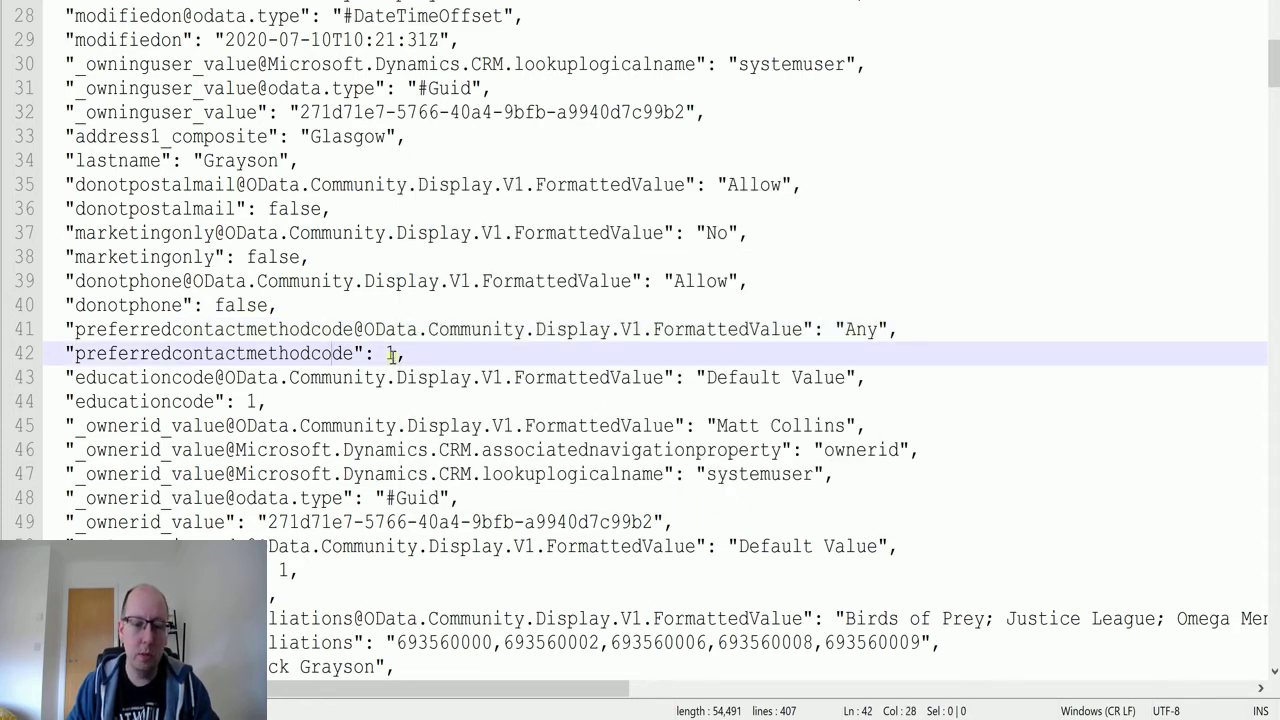
pyautogui.moveTo(86, 357); pyautogui.dragTo(394, 355)
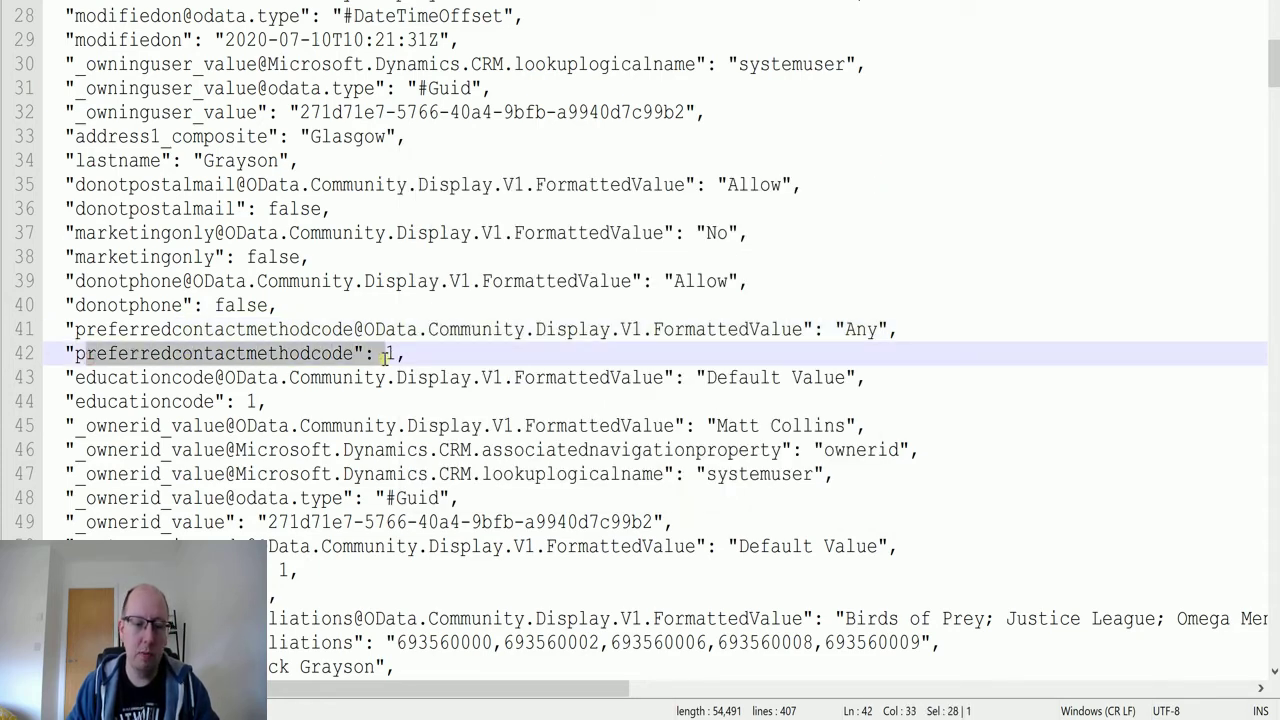
pyautogui.click(398, 353)
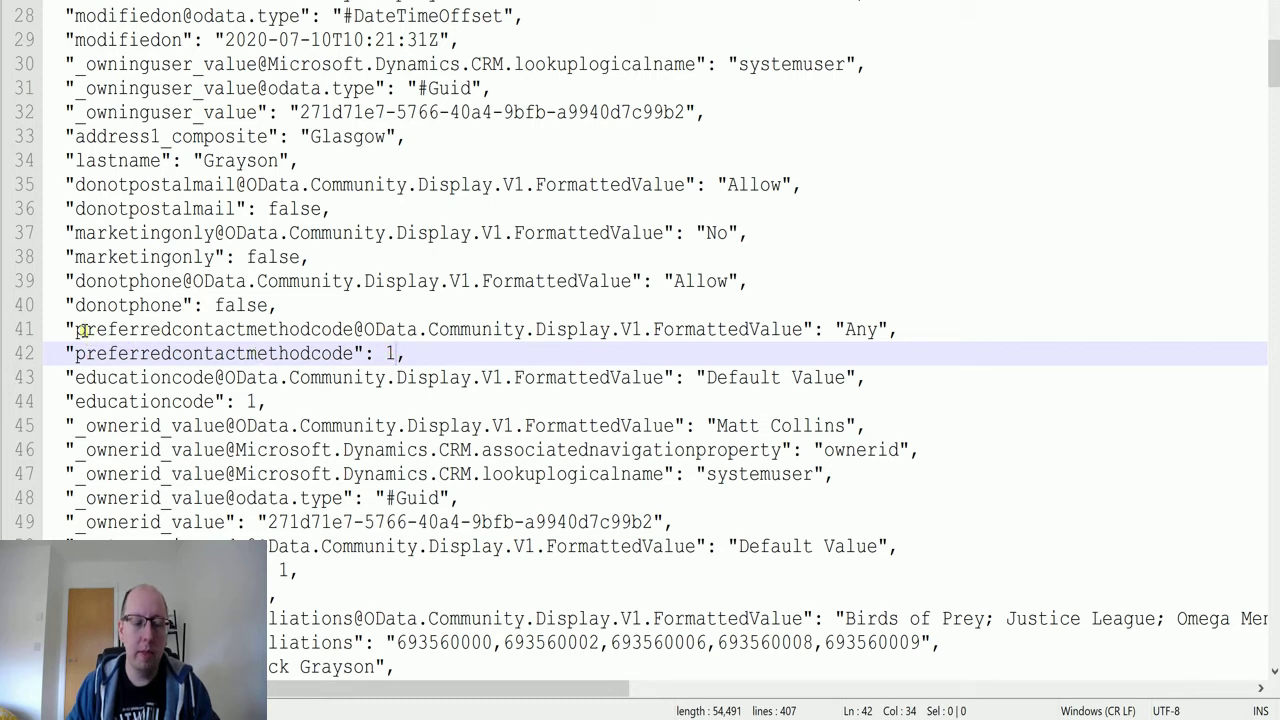
pyautogui.moveTo(75, 330); pyautogui.dragTo(798, 330)
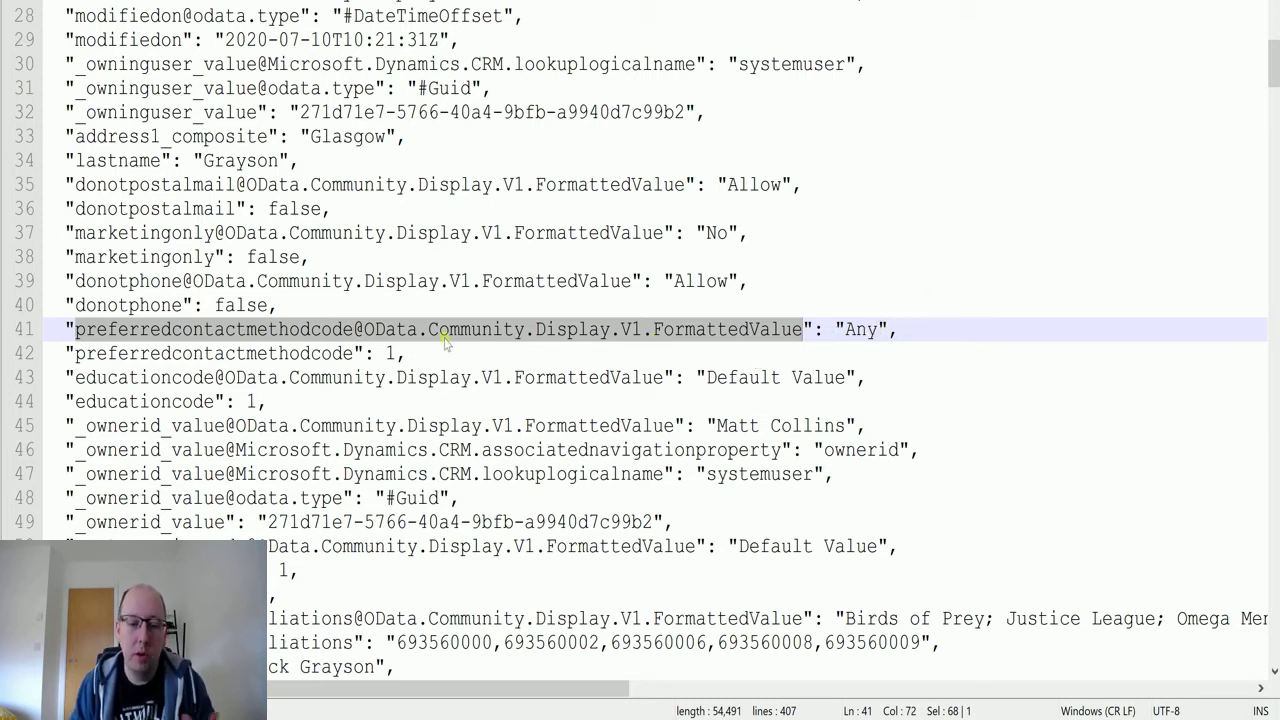
pyautogui.click(140, 354)
pyautogui.moveTo(73, 354); pyautogui.dragTo(356, 358)
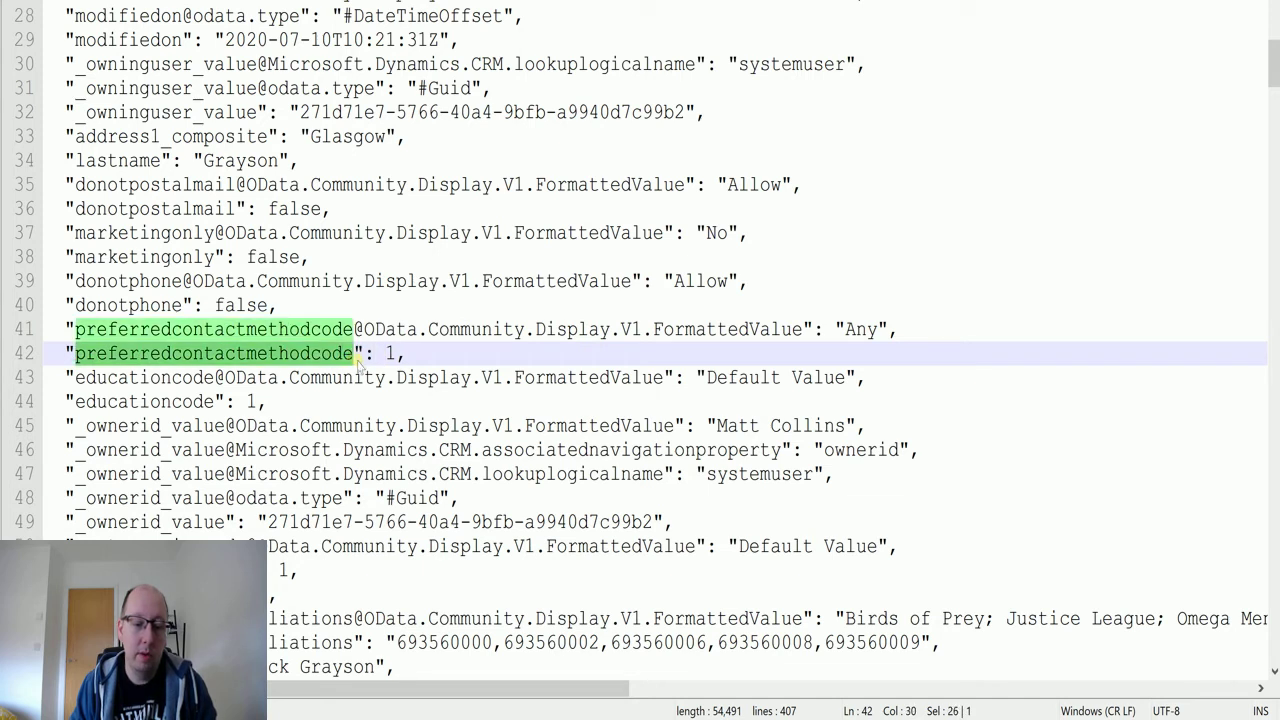
pyautogui.click(374, 354)
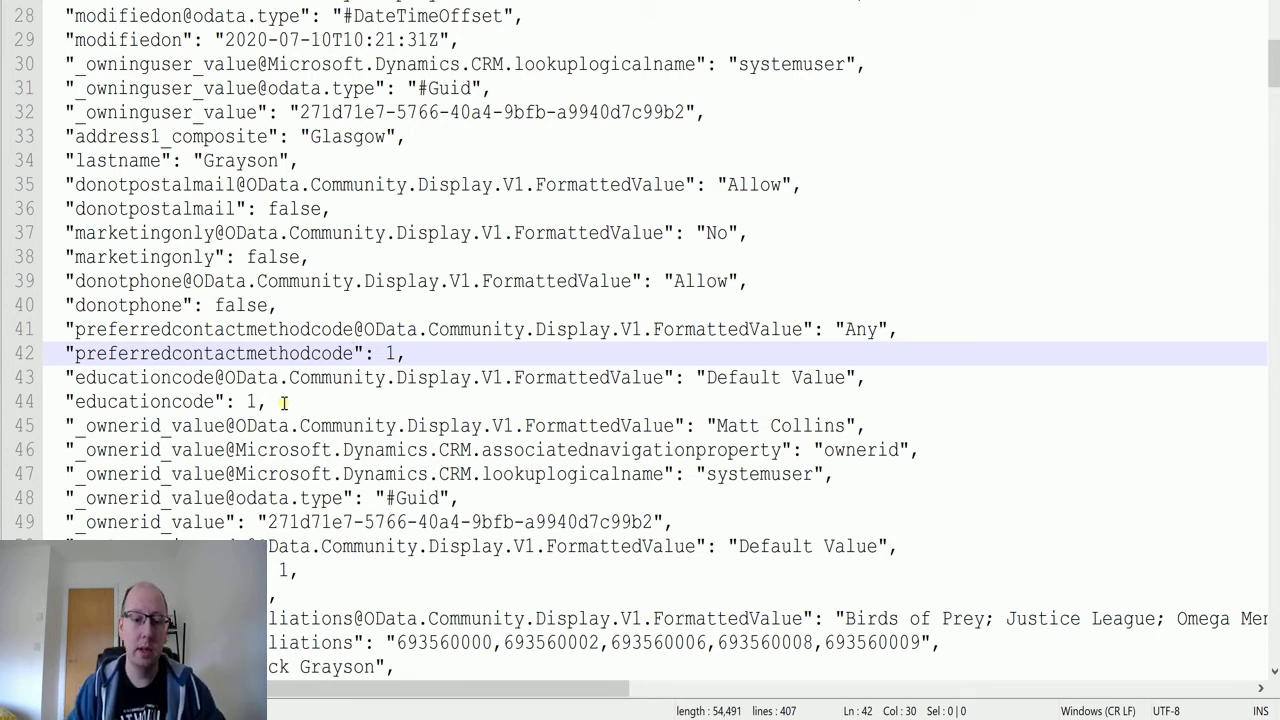
pyautogui.doubleClick(366, 329)
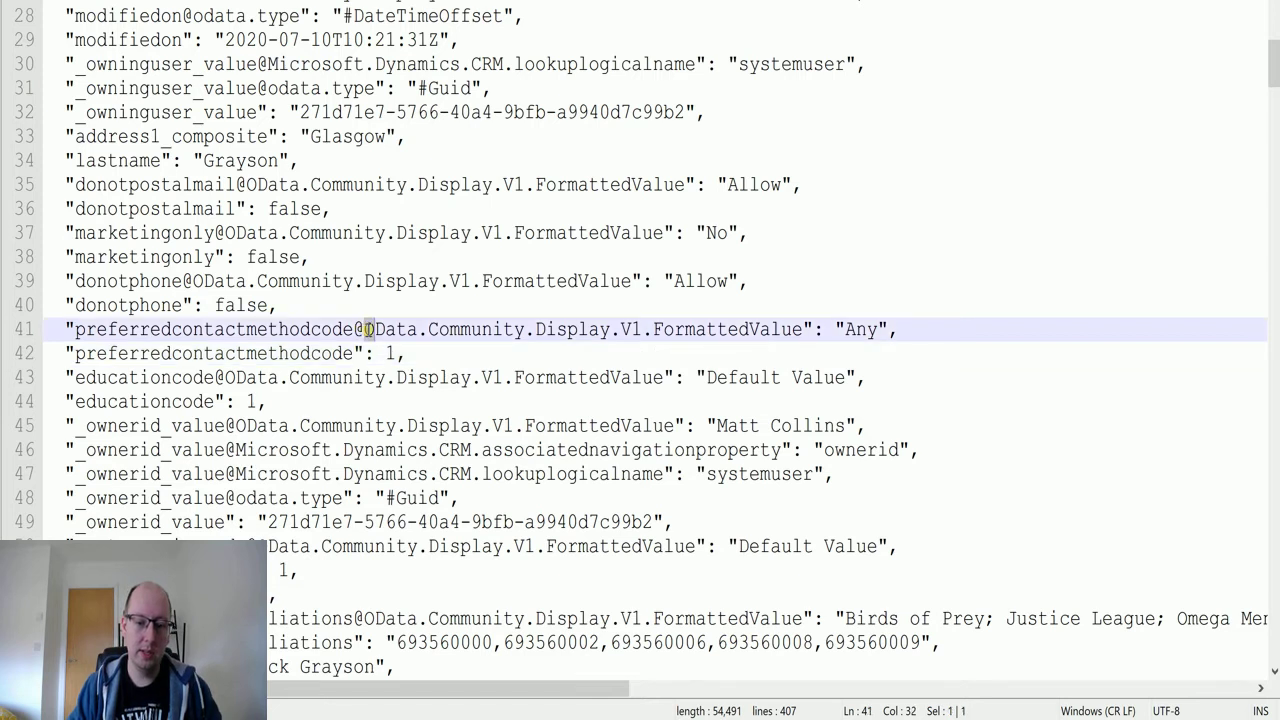
pyautogui.press('Left')
pyautogui.press('Left')
pyautogui.press('Left')
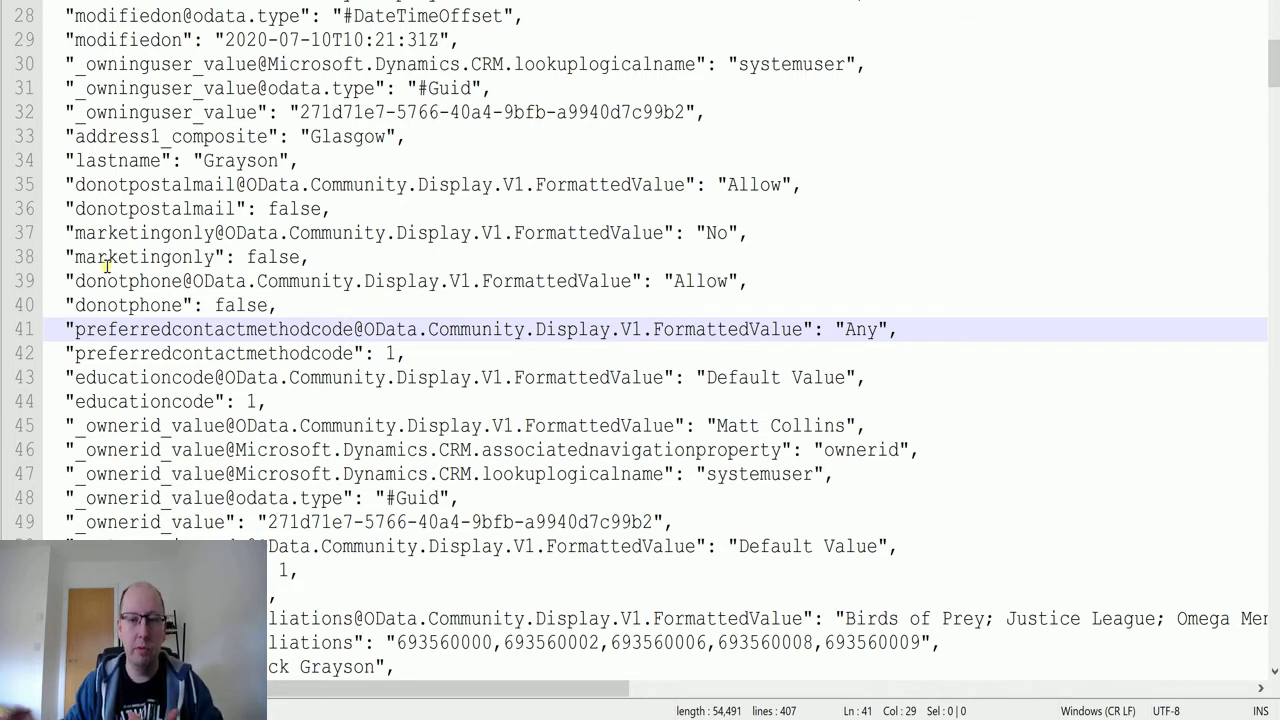
pyautogui.click(76, 330)
pyautogui.moveTo(76, 330); pyautogui.dragTo(802, 330)
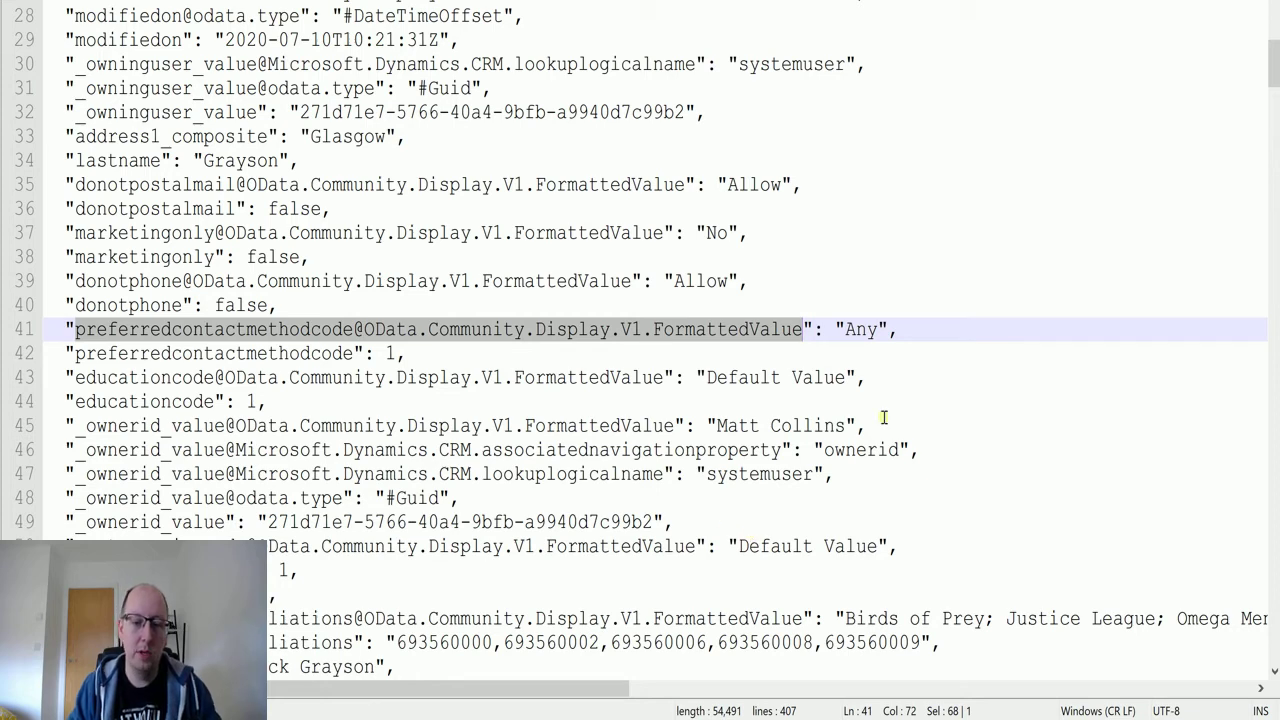
pyautogui.hotkey('alt', 'Tab')
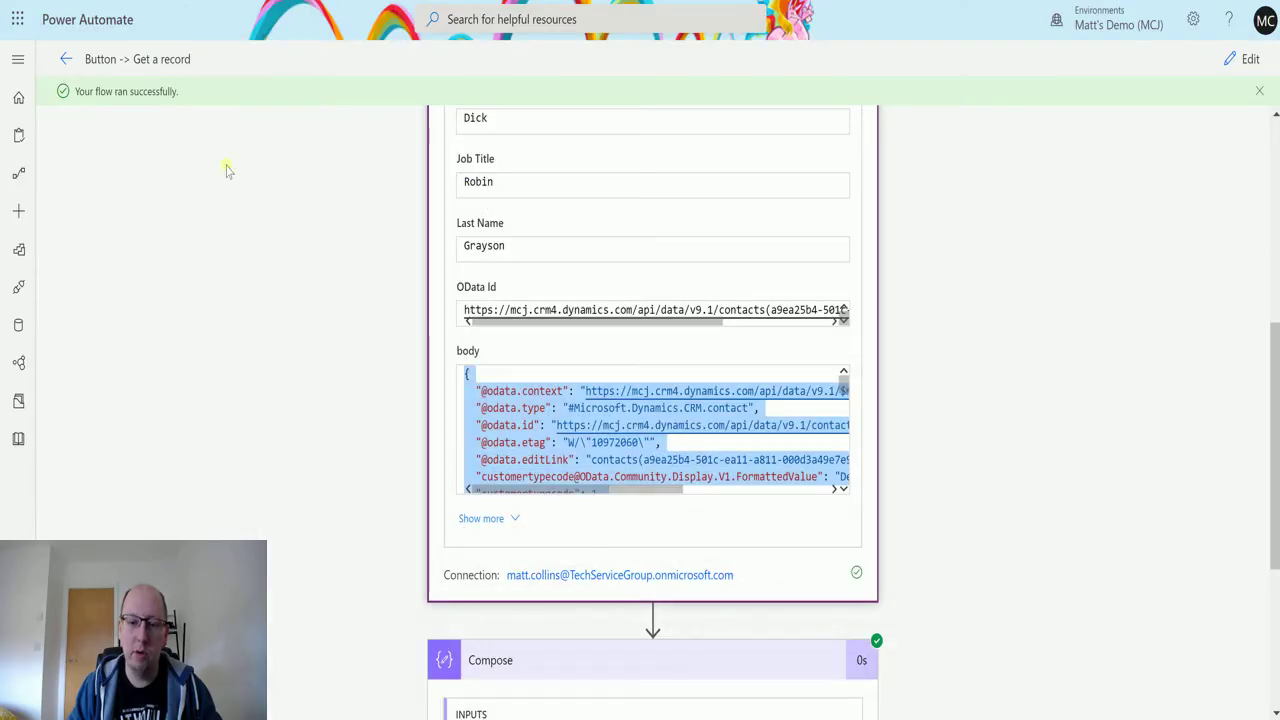
# Step: Reopen the flow for editing and remove the Marital Status value from the Compose inputs
pyautogui.click(1250, 58)
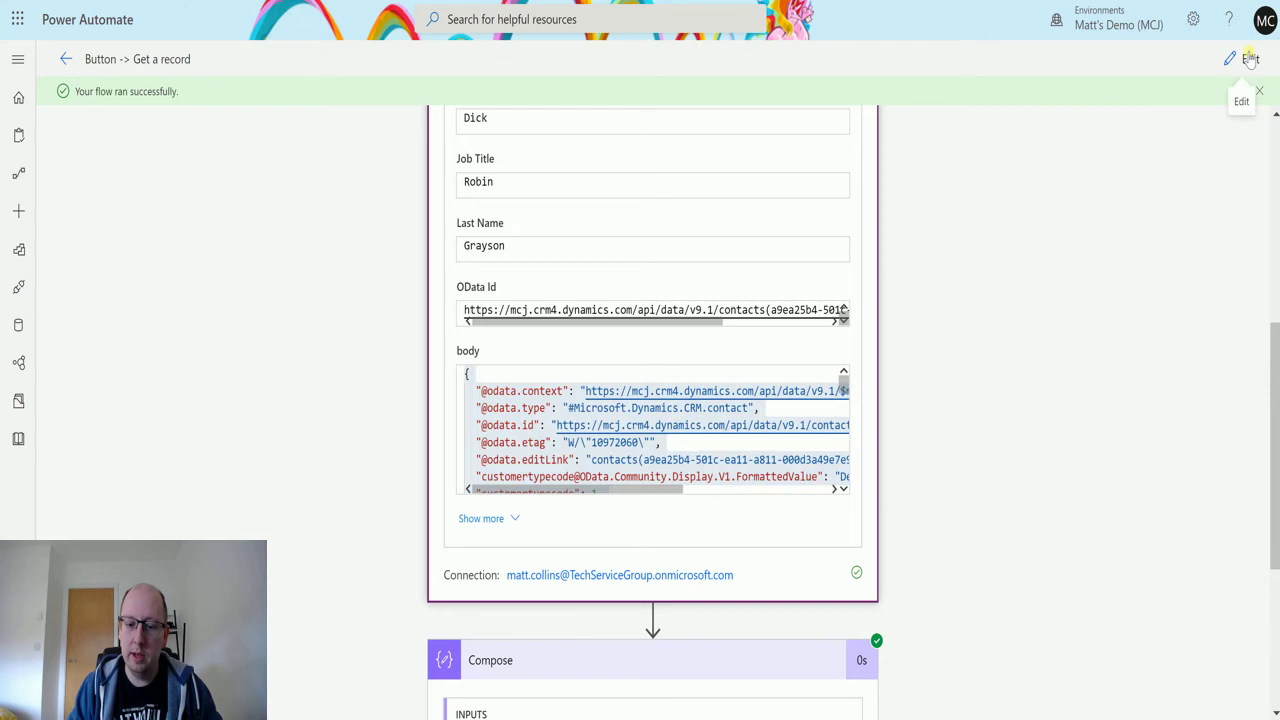
pyautogui.click(541, 357)
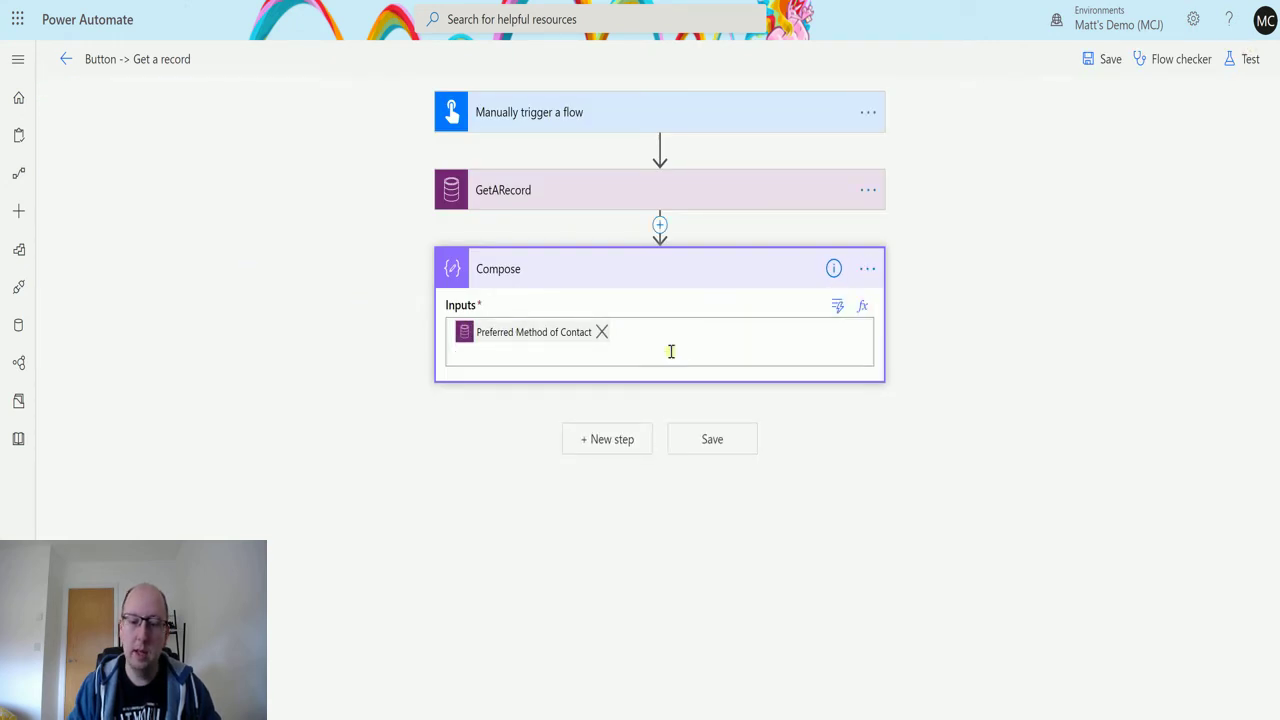
pyautogui.press('BackSpace')
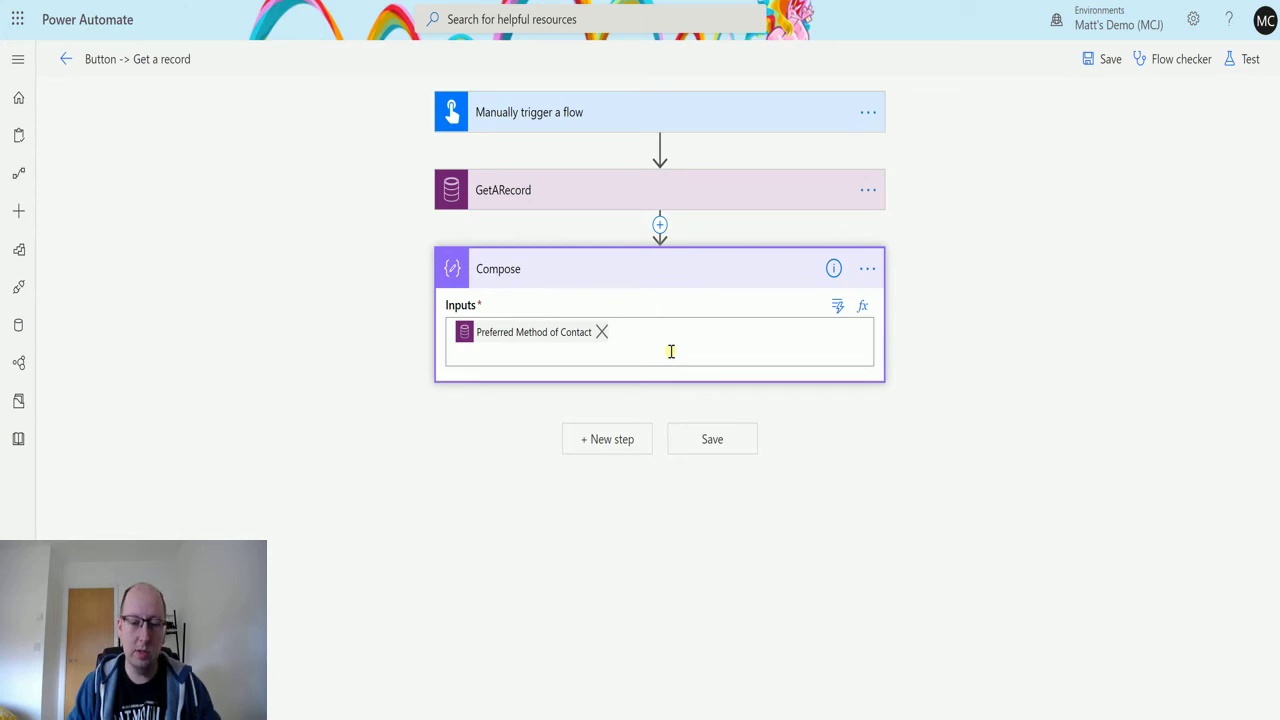
# Step: Begin an expression after Preferred Method of Contact in the Compose inputs with body('GetARecord')
pyautogui.click(671, 351)
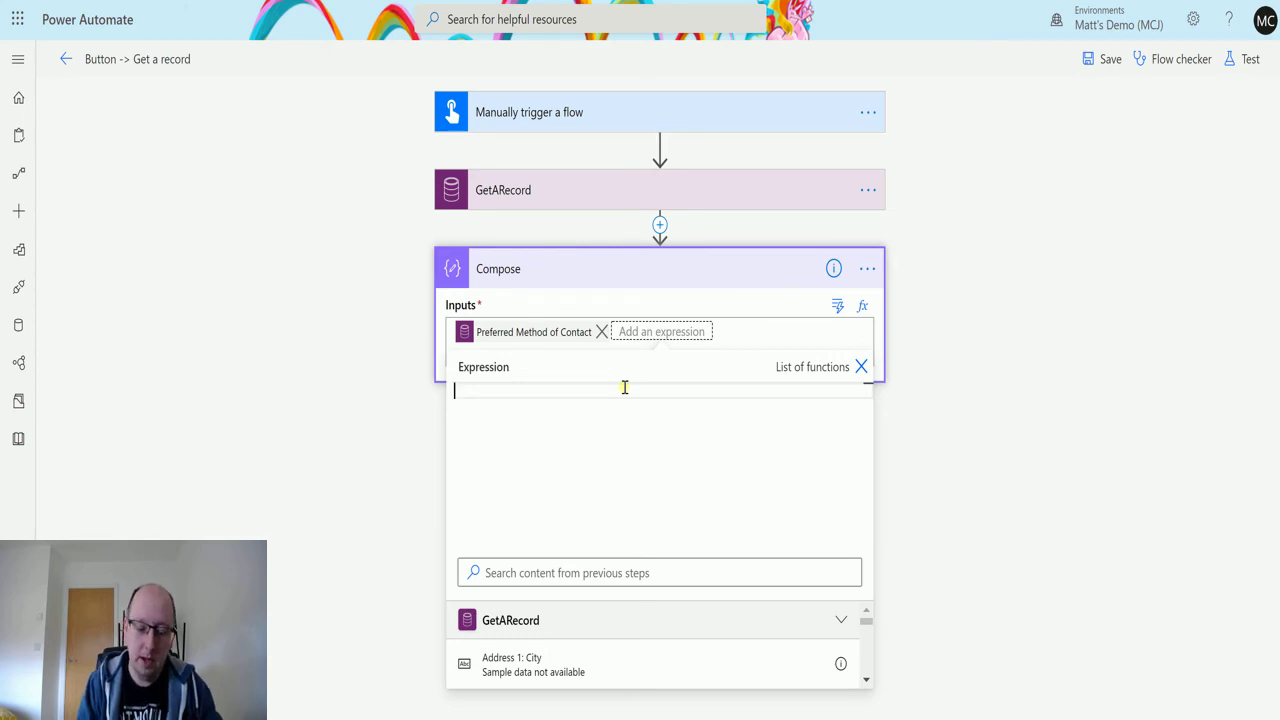
pyautogui.write('body(')
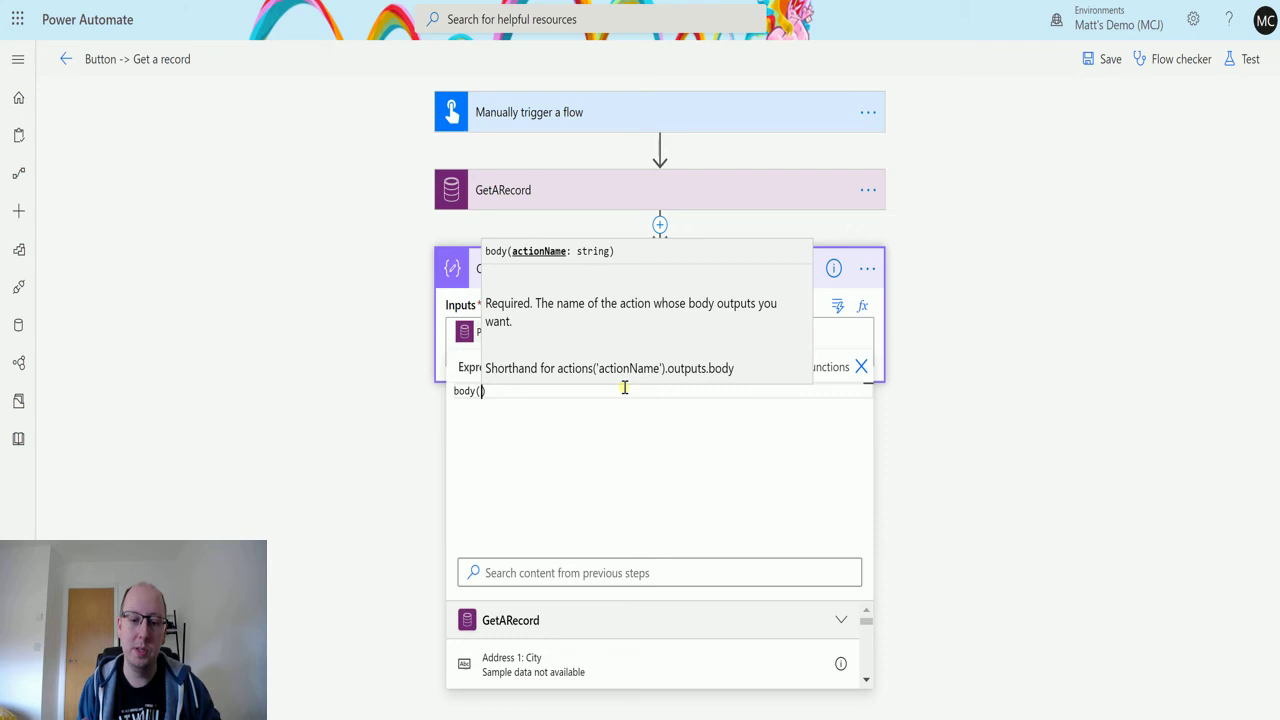
pyautogui.write("'")
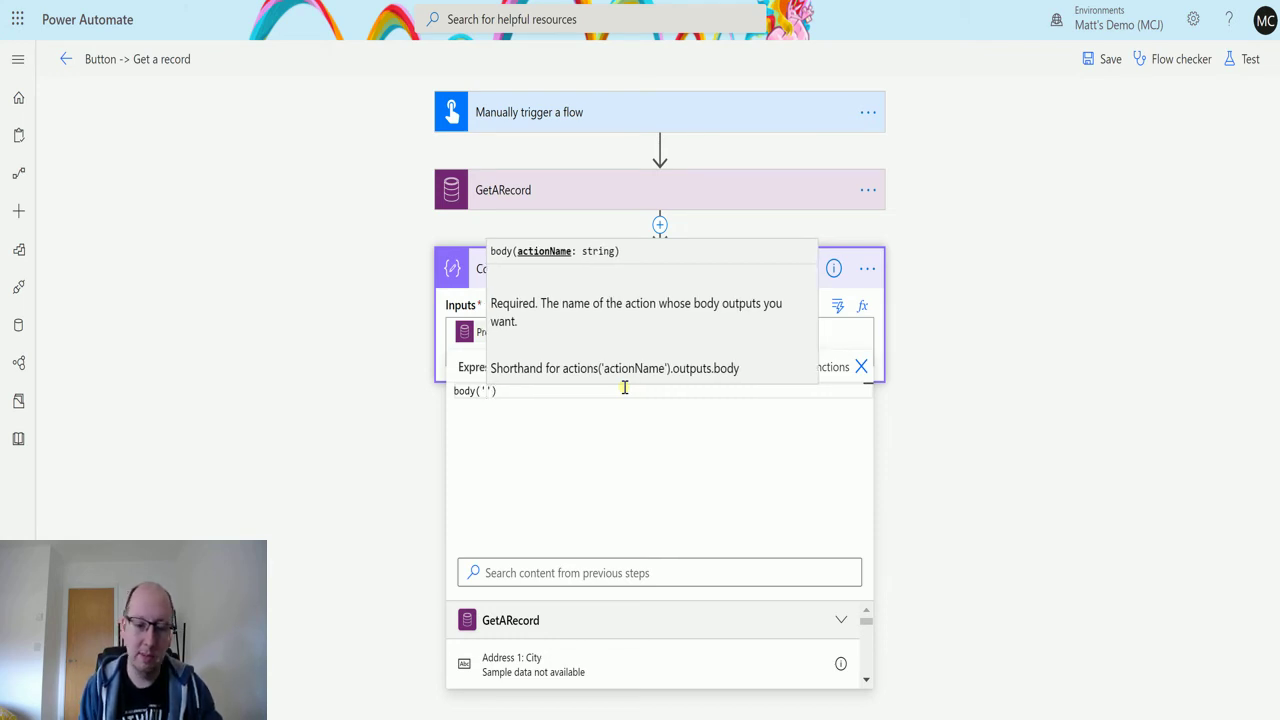
pyautogui.write('GetARe')
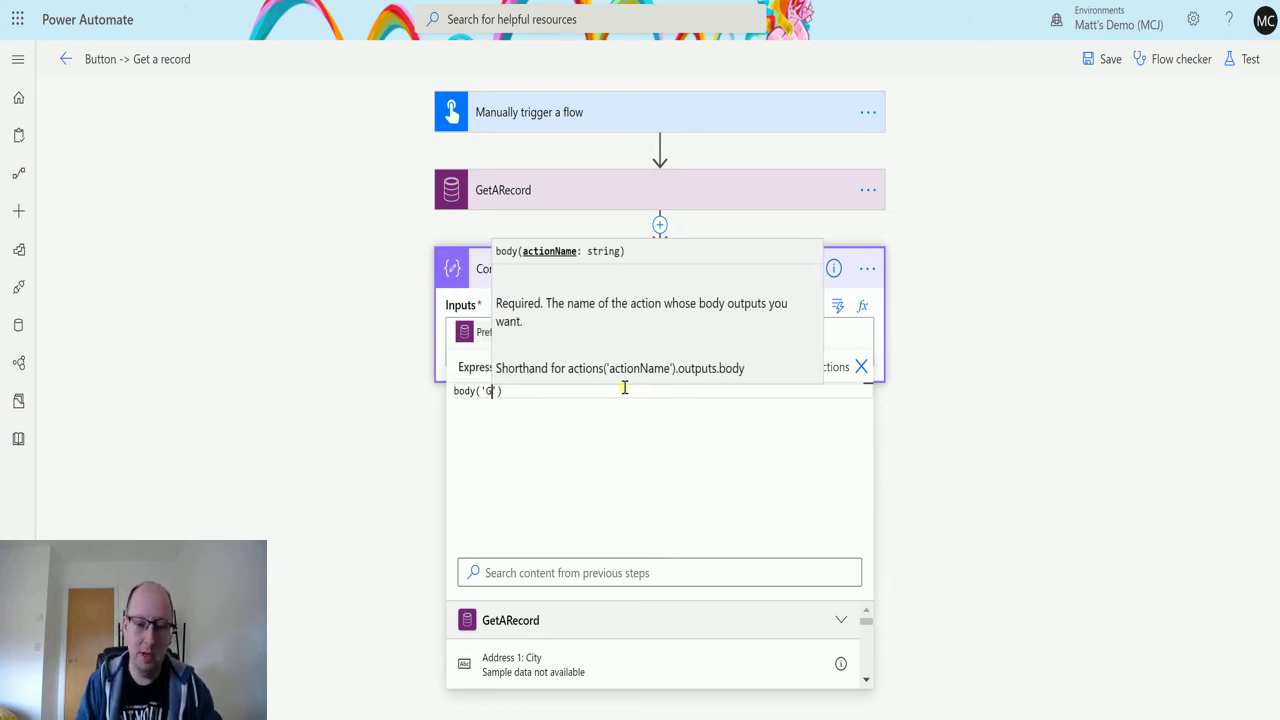
pyautogui.write('cord')
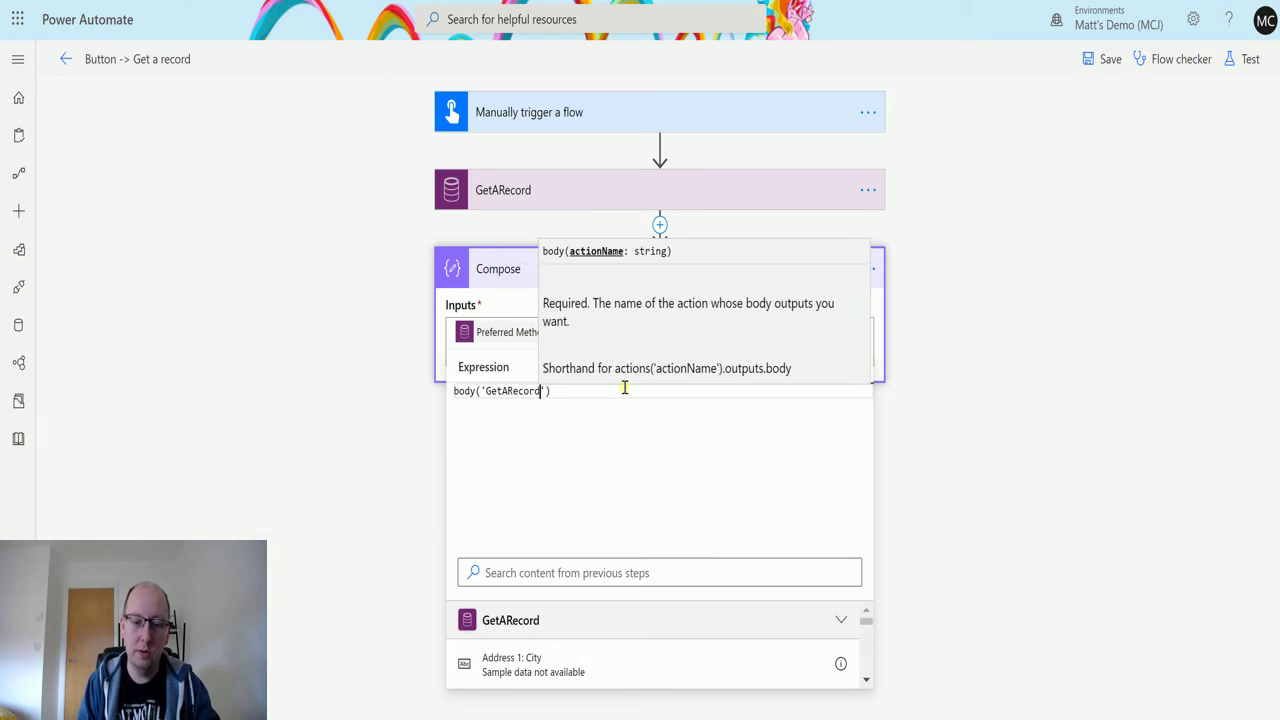
pyautogui.press('Right')
pyautogui.press('Right')
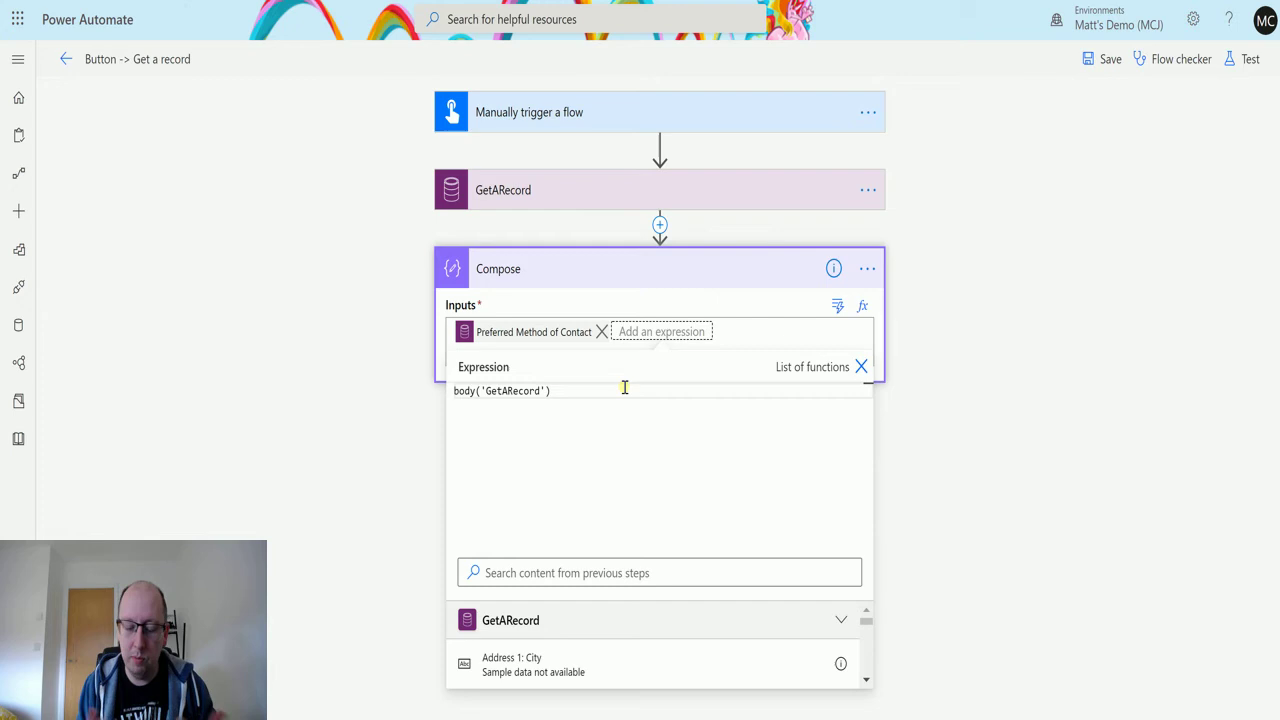
pyautogui.write('?')
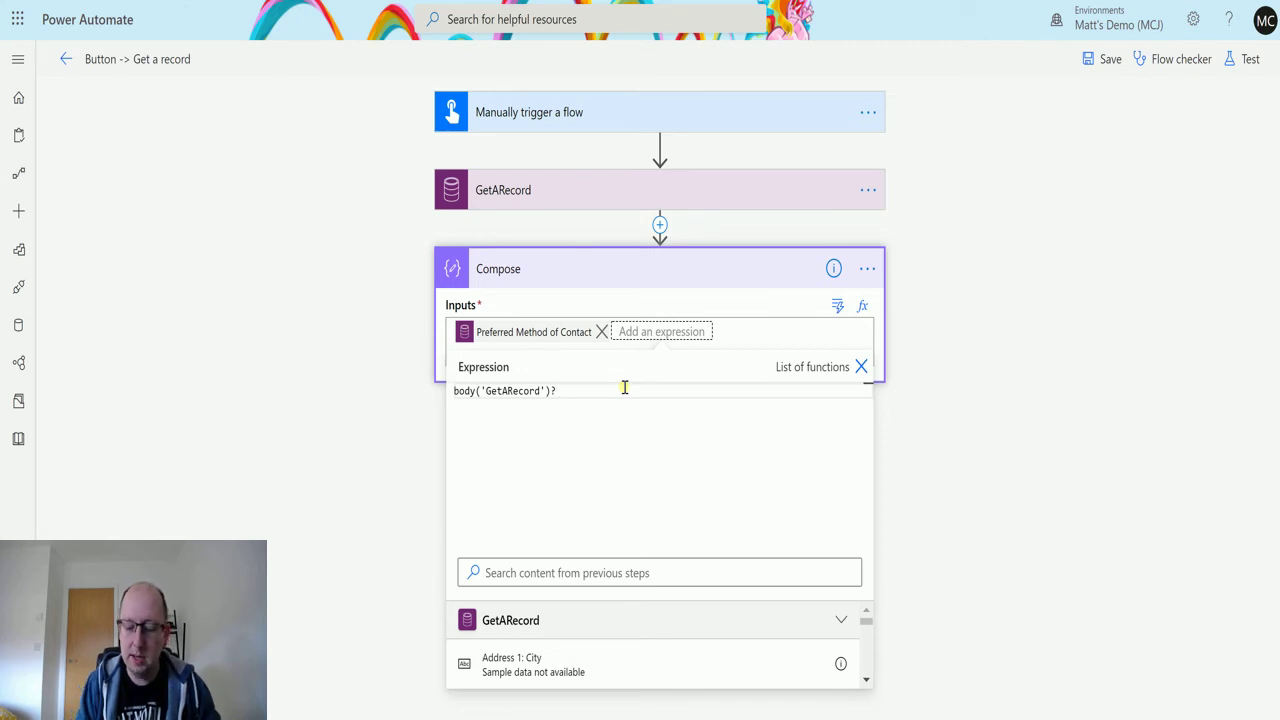
pyautogui.write('[')
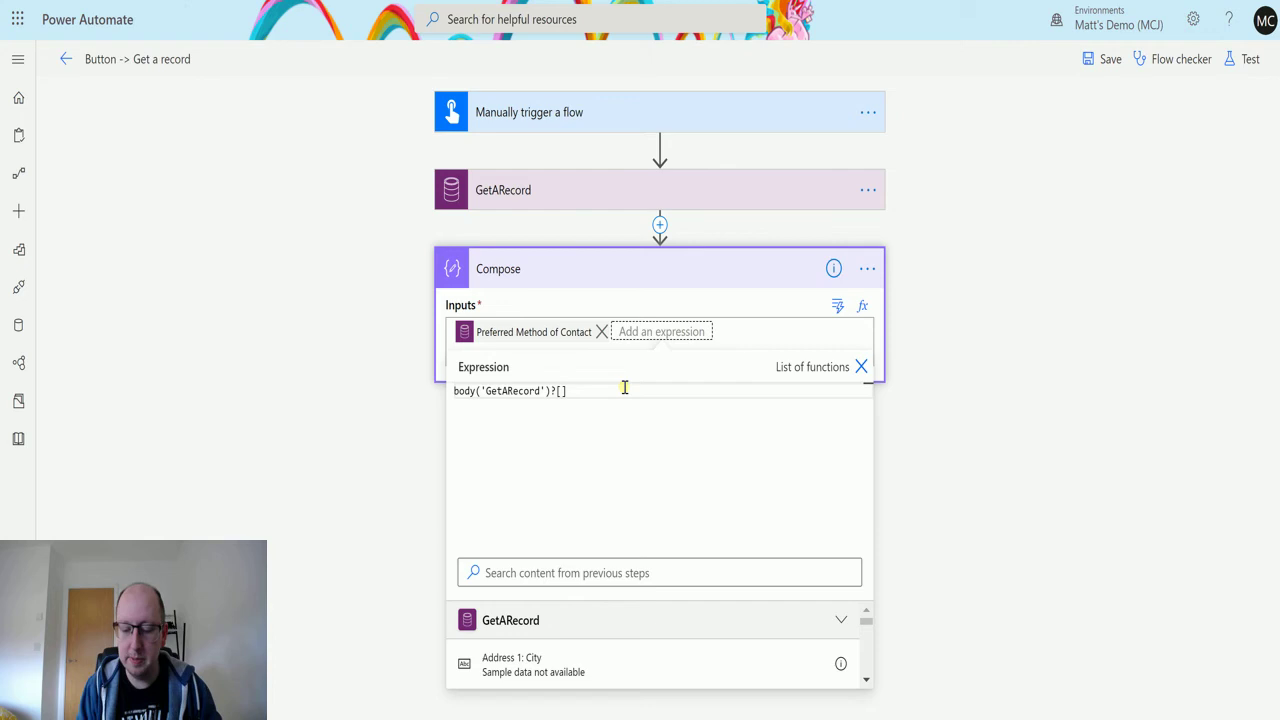
pyautogui.write("'")
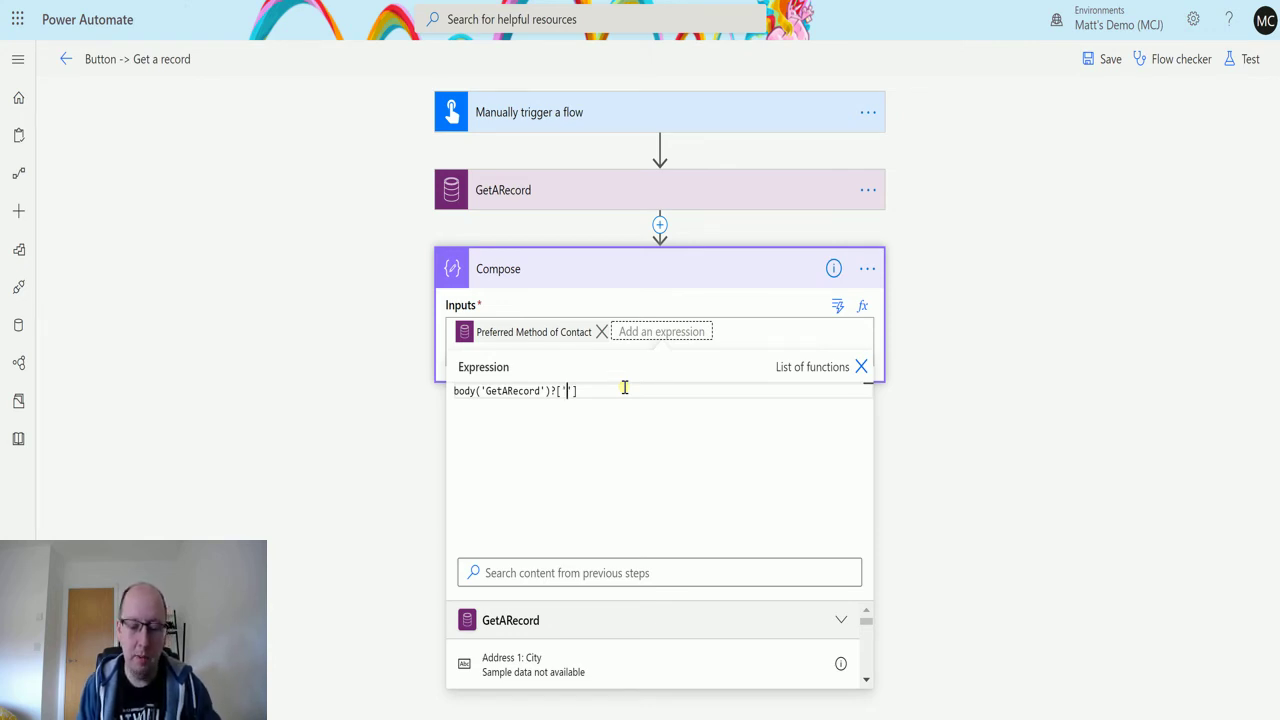
pyautogui.hotkey('ctrl', 'v')
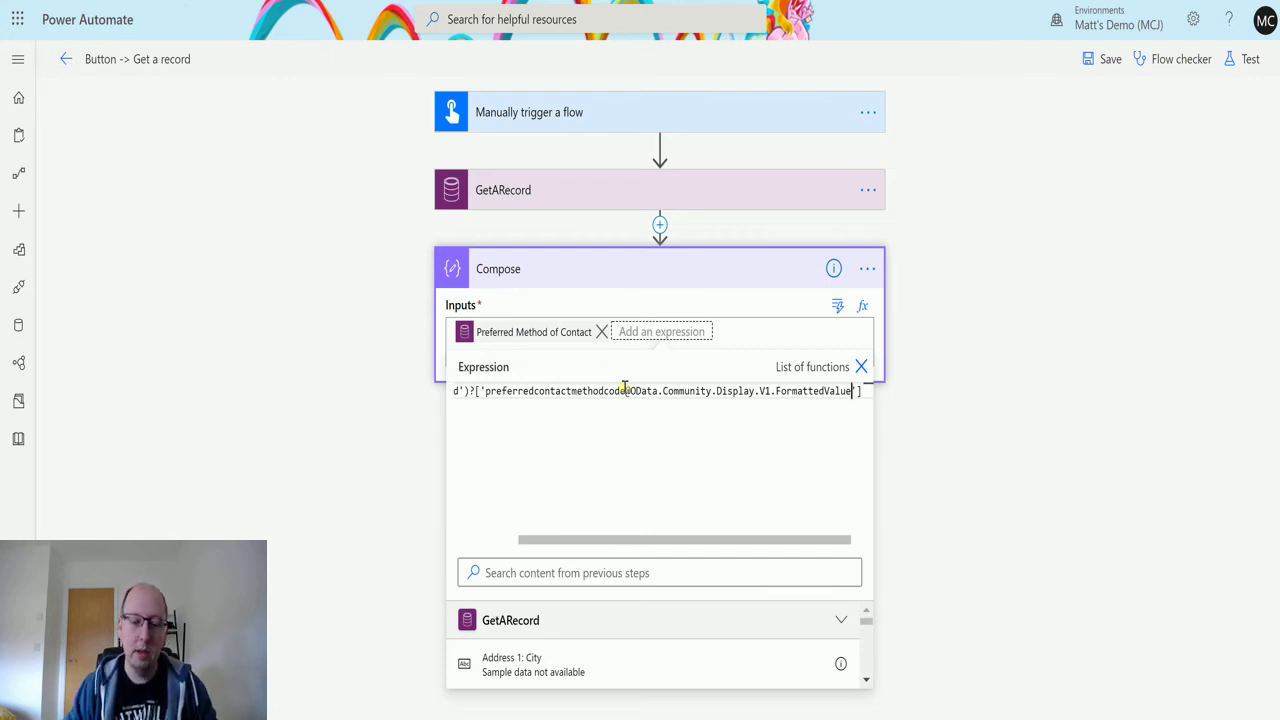
pyautogui.moveTo(554, 539); pyautogui.dragTo(458, 540)
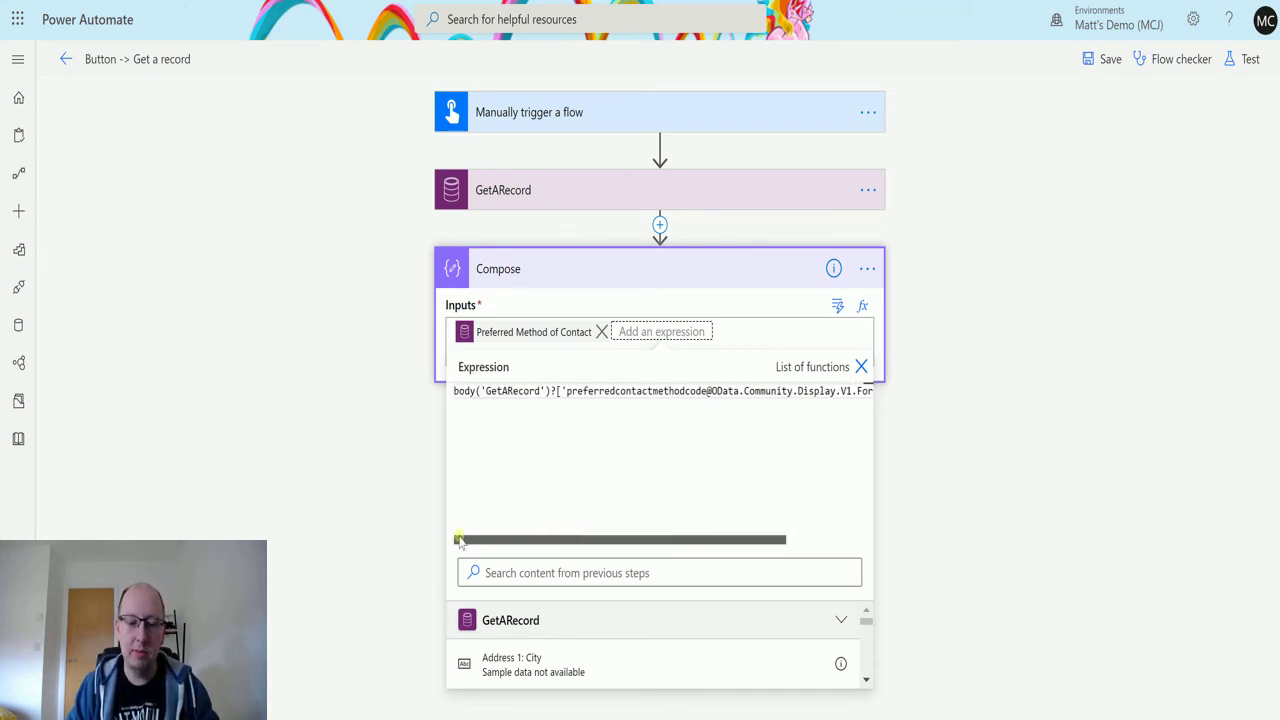
pyautogui.moveTo(484, 549); pyautogui.dragTo(567, 534)
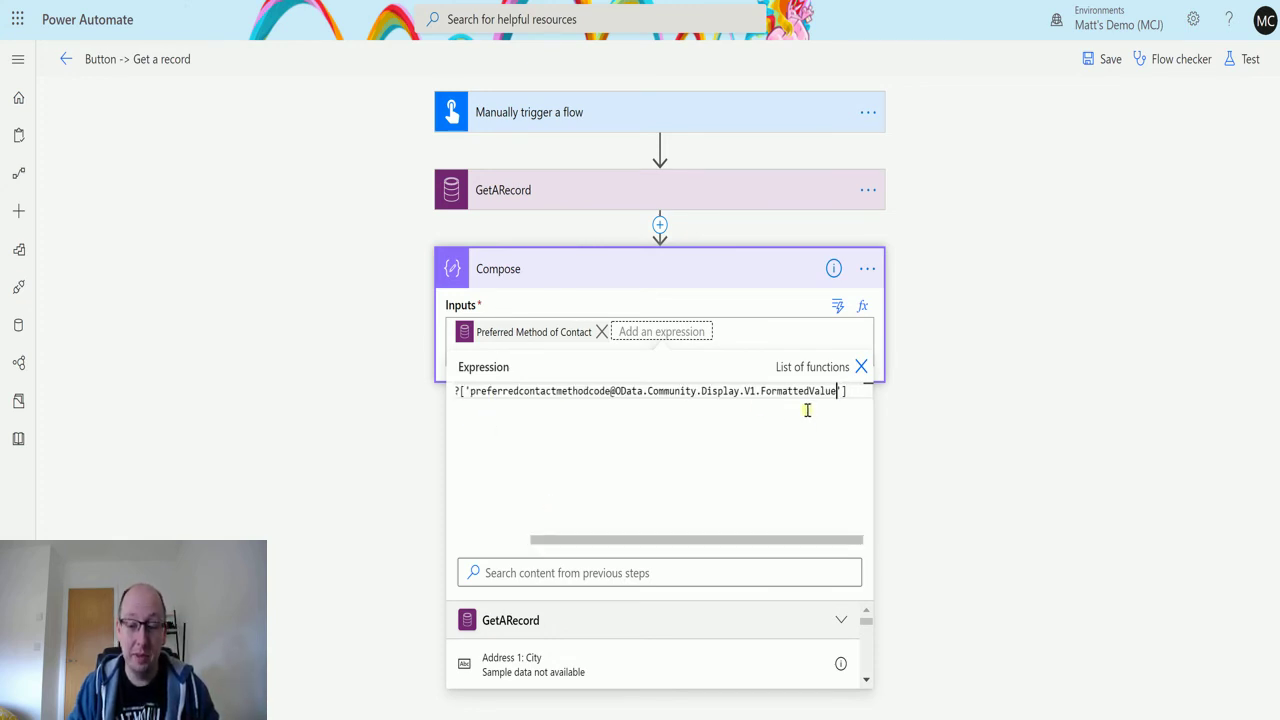
pyautogui.press('Return')
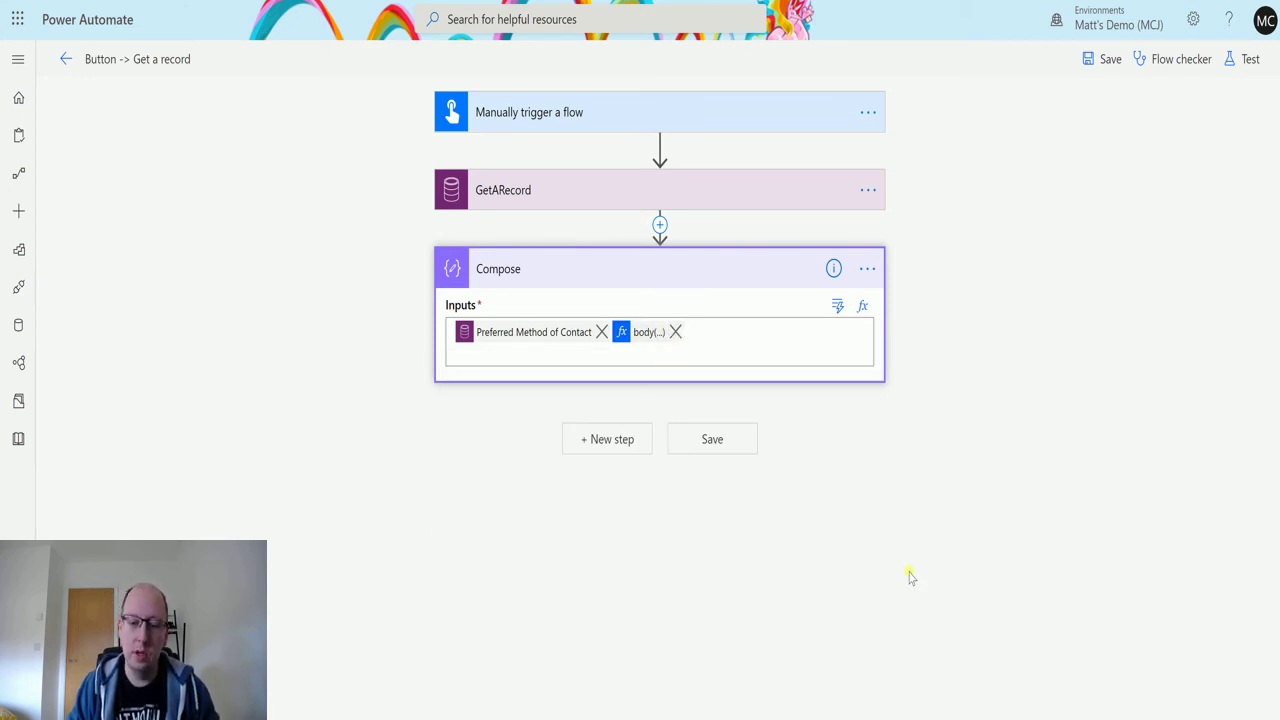
pyautogui.press('Return')
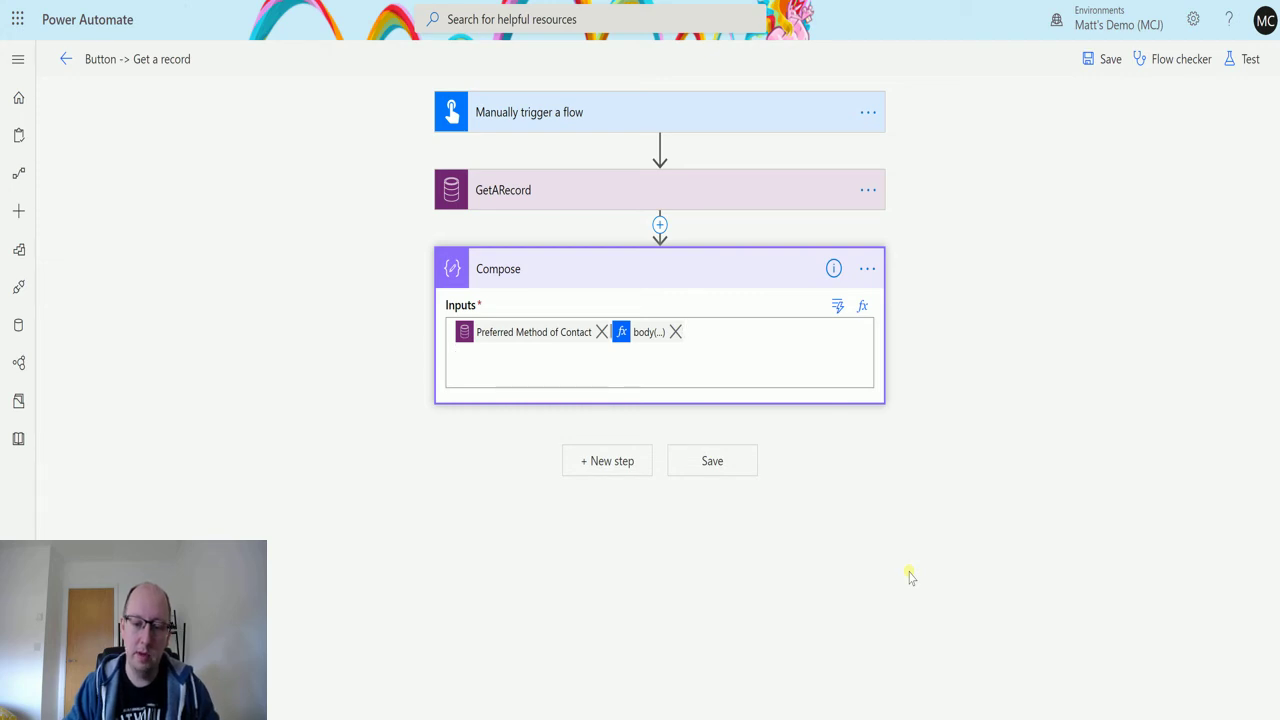
pyautogui.press('Return')
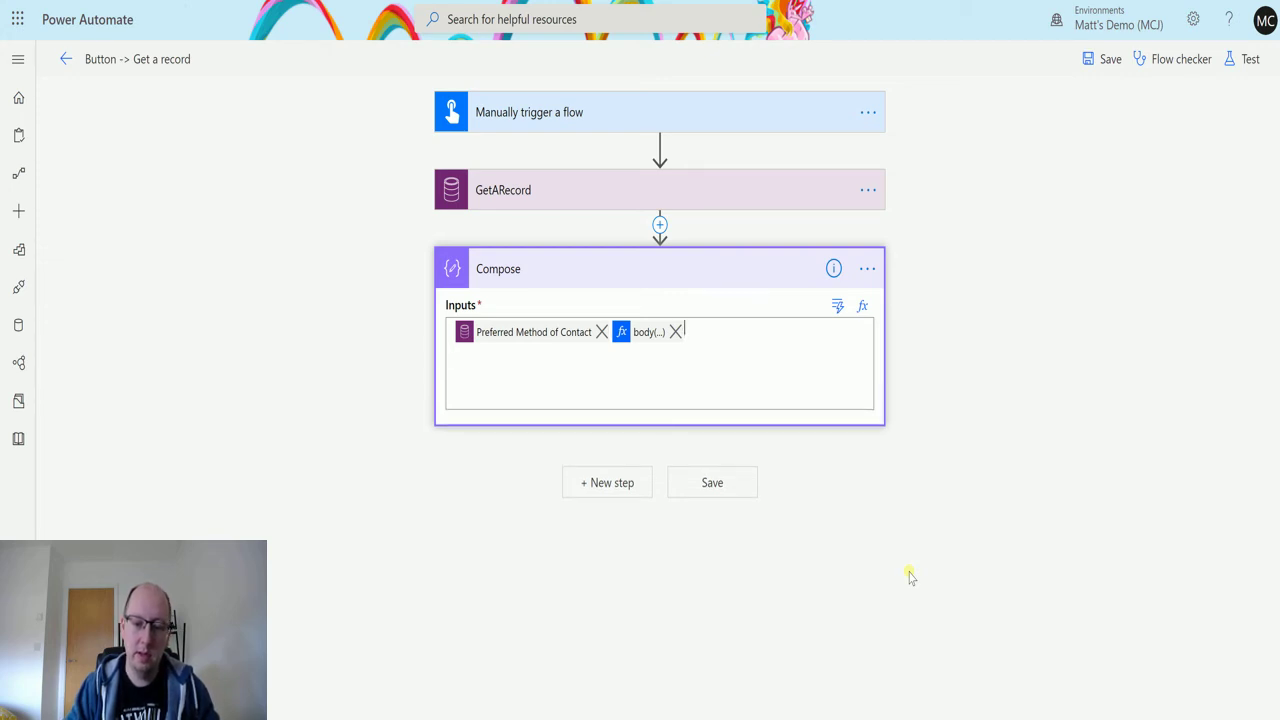
pyautogui.press('Return')
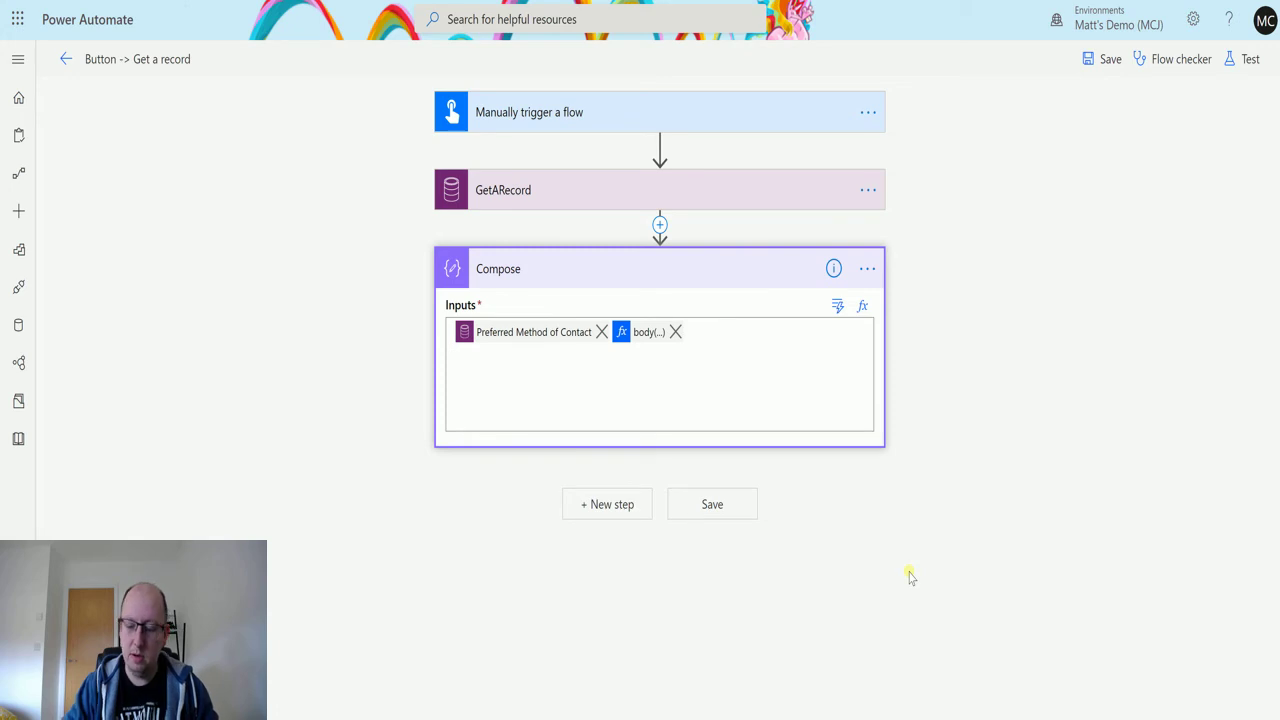
pyautogui.press('BackSpace')
pyautogui.press('BackSpace')
pyautogui.press('BackSpace')
pyautogui.press('BackSpace')
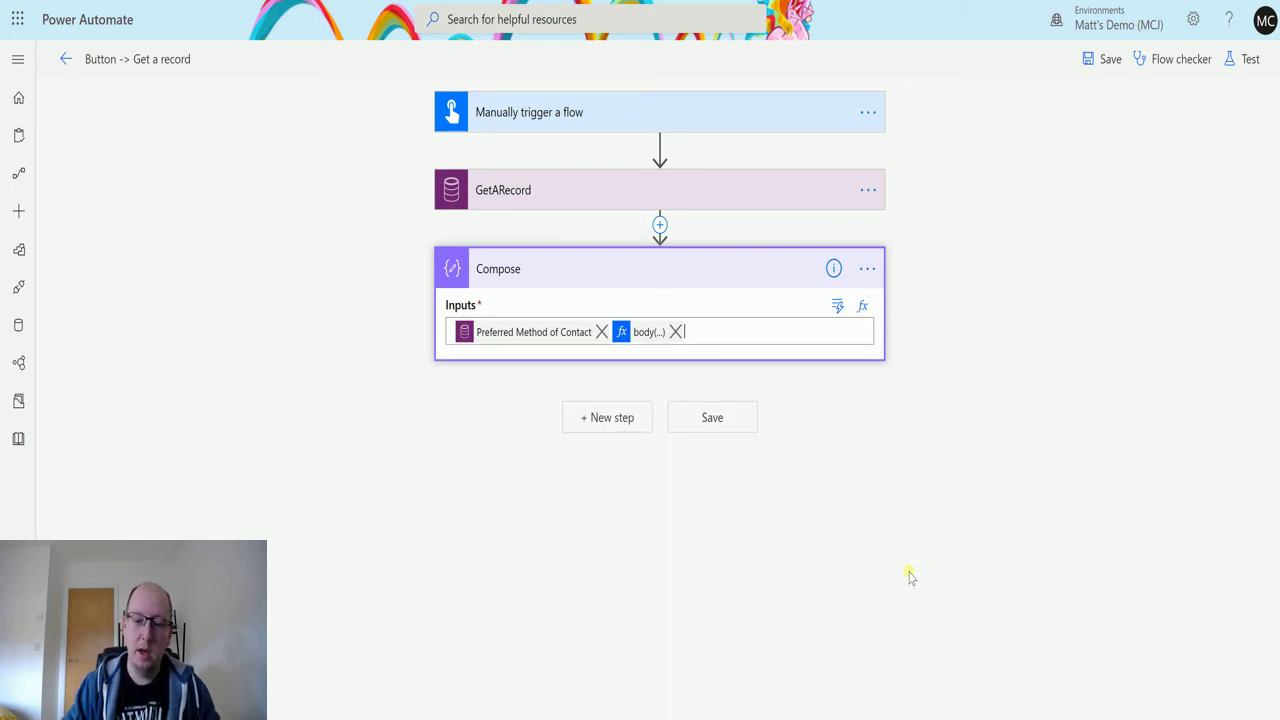
# Step: Save and test the flow by performing the trigger action, run it and open the run results
pyautogui.click(1251, 60)
pyautogui.click(1093, 170)
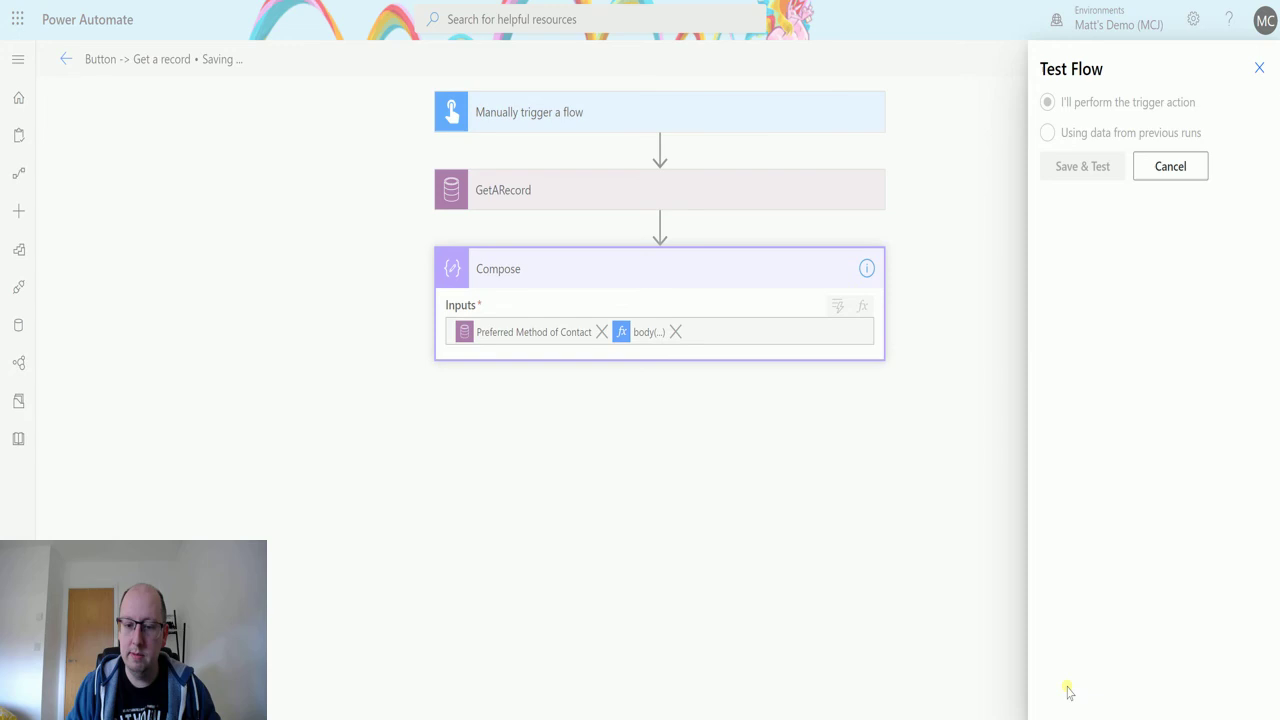
pyautogui.click(1069, 690)
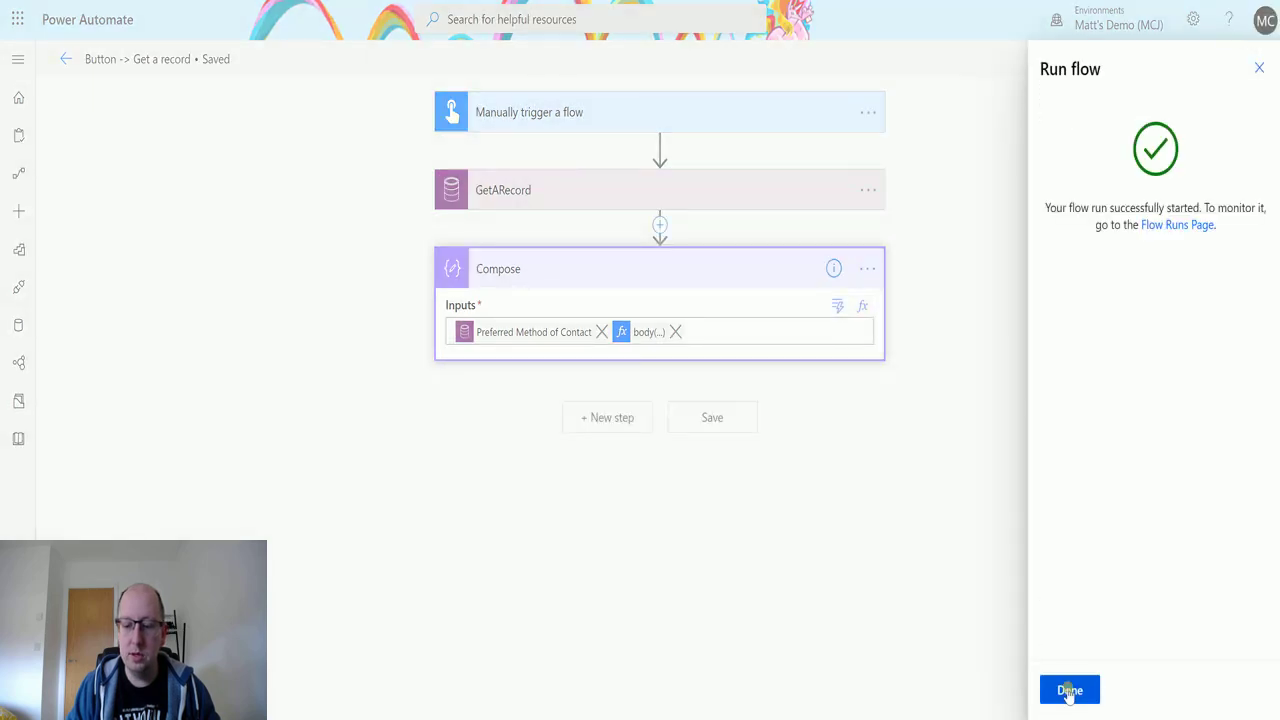
pyautogui.click(1069, 690)
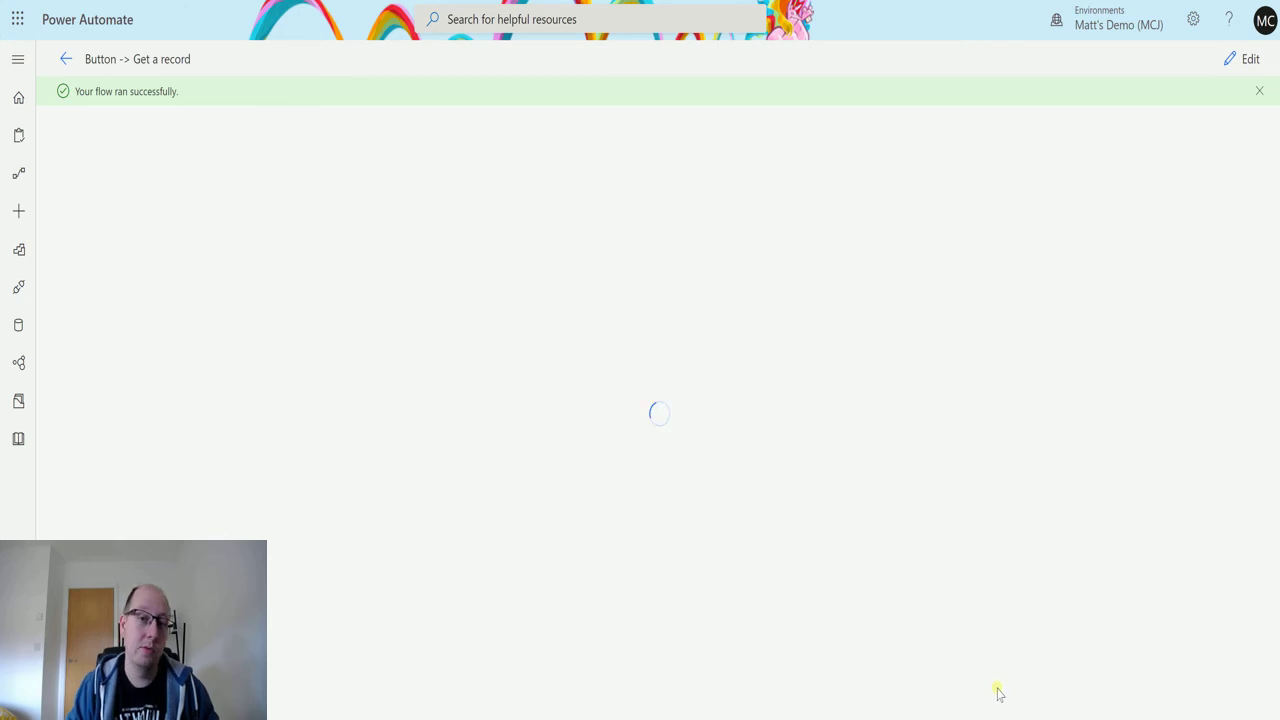
# Step: Inspect the Compose inputs and outputs of the completed run and reopen the flow for editing
pyautogui.click(697, 310)
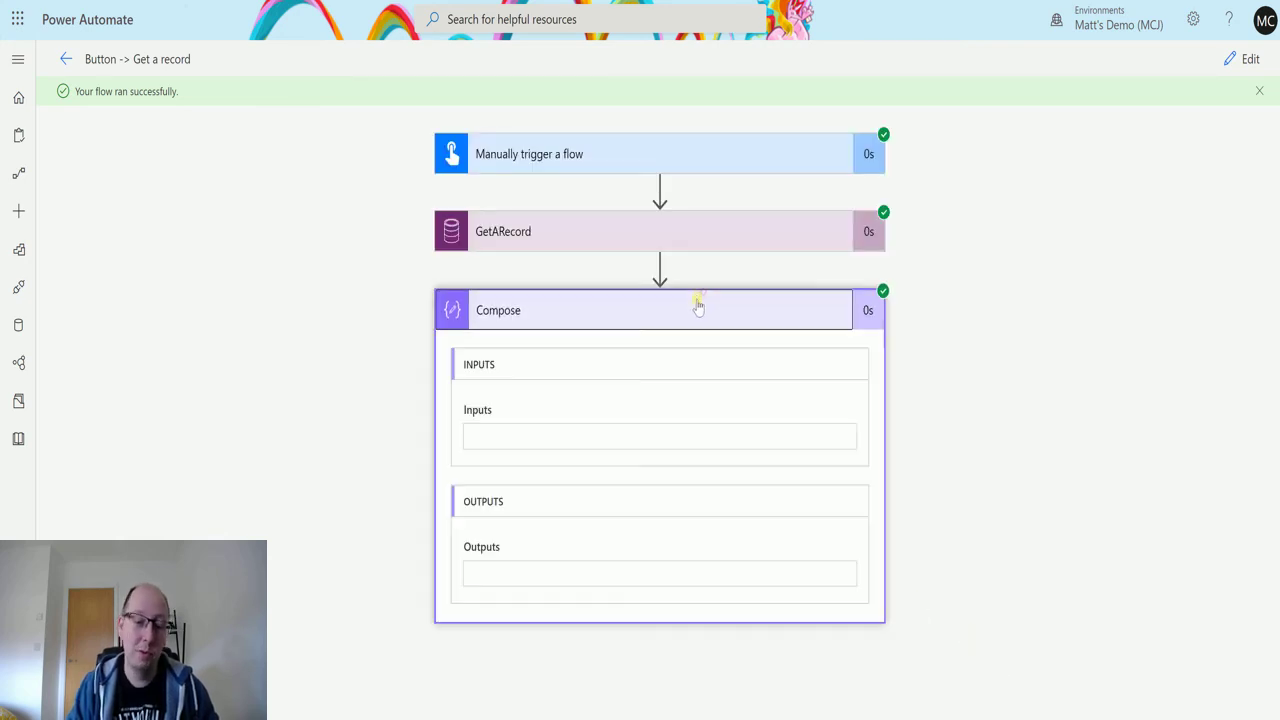
pyautogui.click(1250, 59)
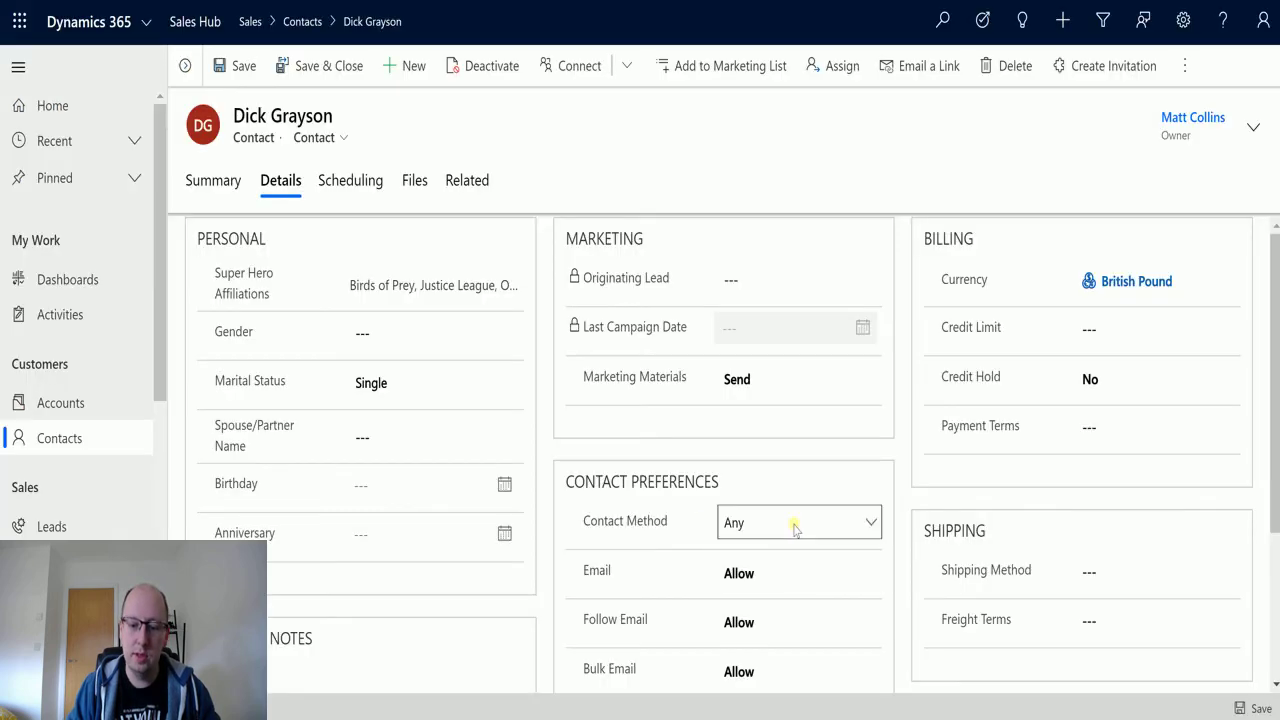
# Step: In the Dynamics 365 contact record, set the Contact Method preference to Phone and save the record
pyautogui.scroll(-2, 697, 428)
pyautogui.click(813, 320)
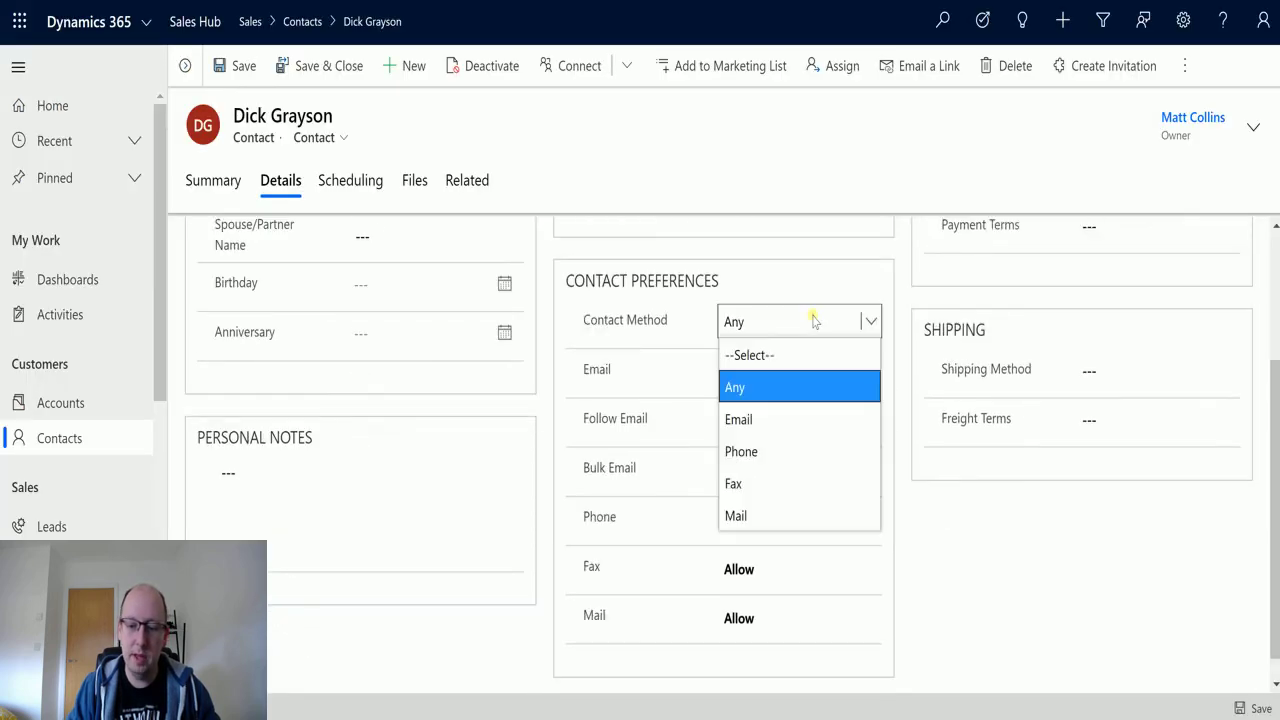
pyautogui.click(778, 452)
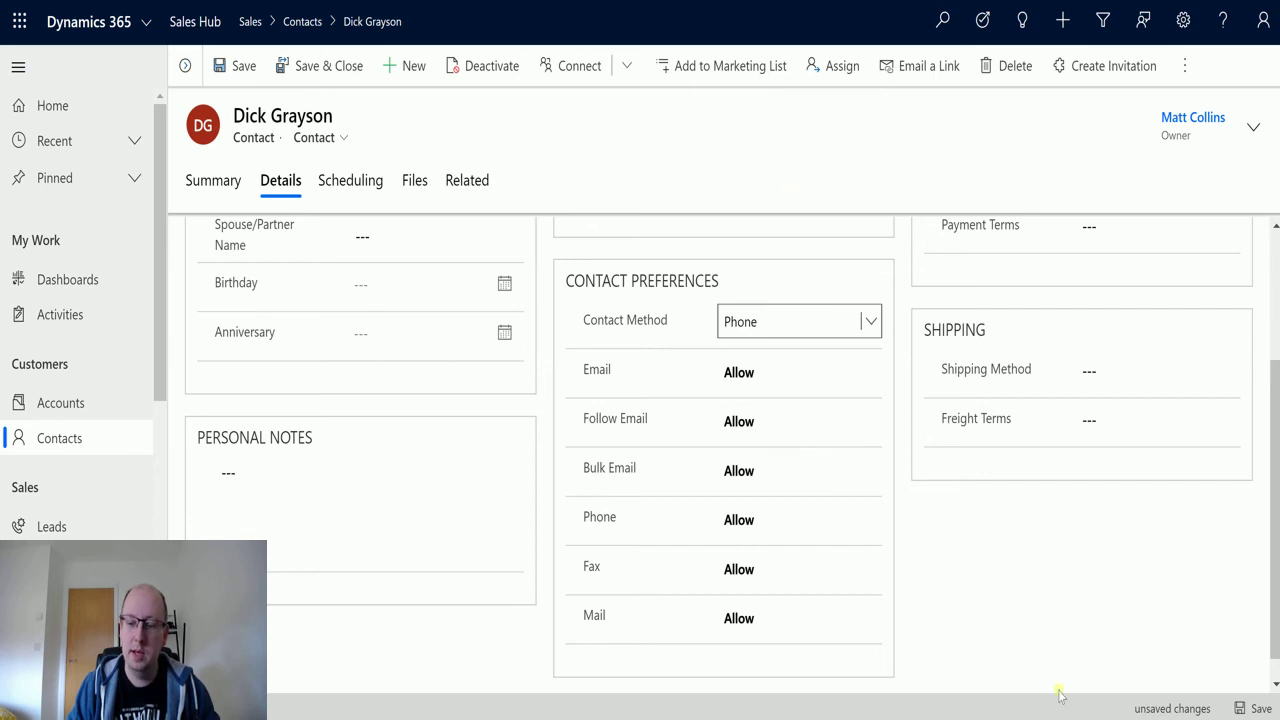
pyautogui.hotkey('ctrl', 's')
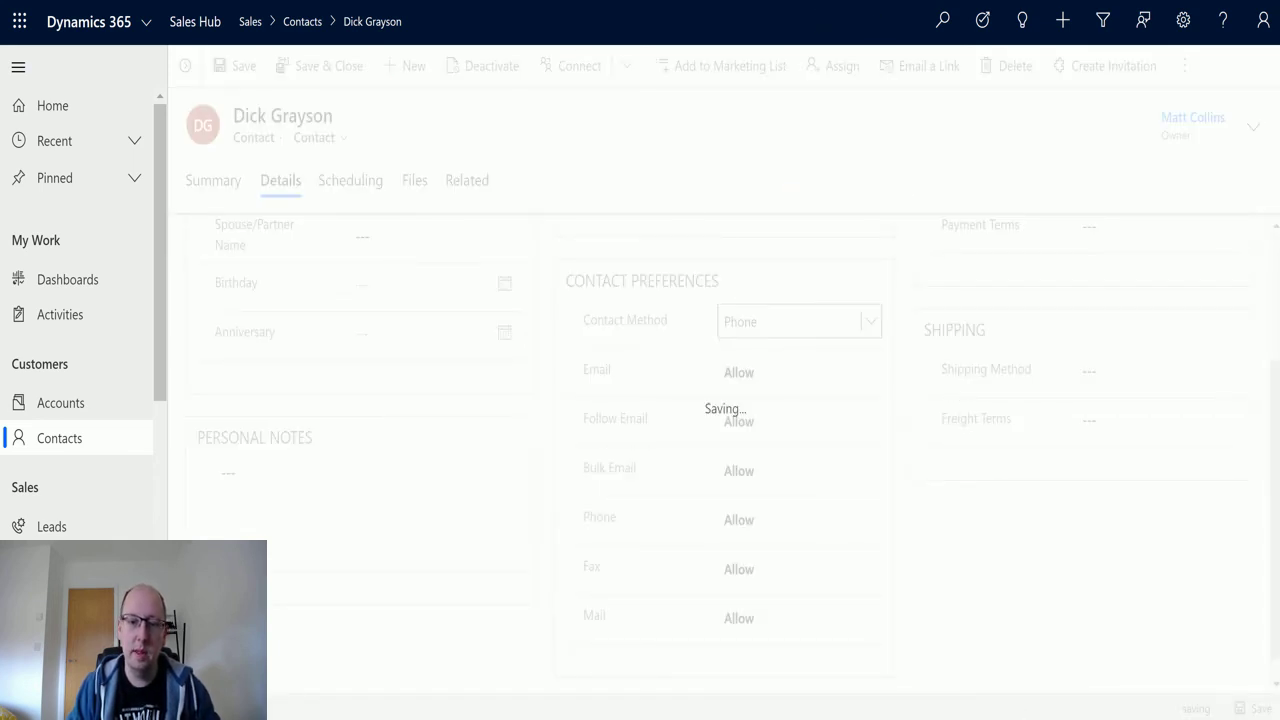
# Step: Switch back to Power Automate, save and test the flow by performing the trigger action, and expand the Compose results of the run
pyautogui.hotkey('alt', 'Tab')
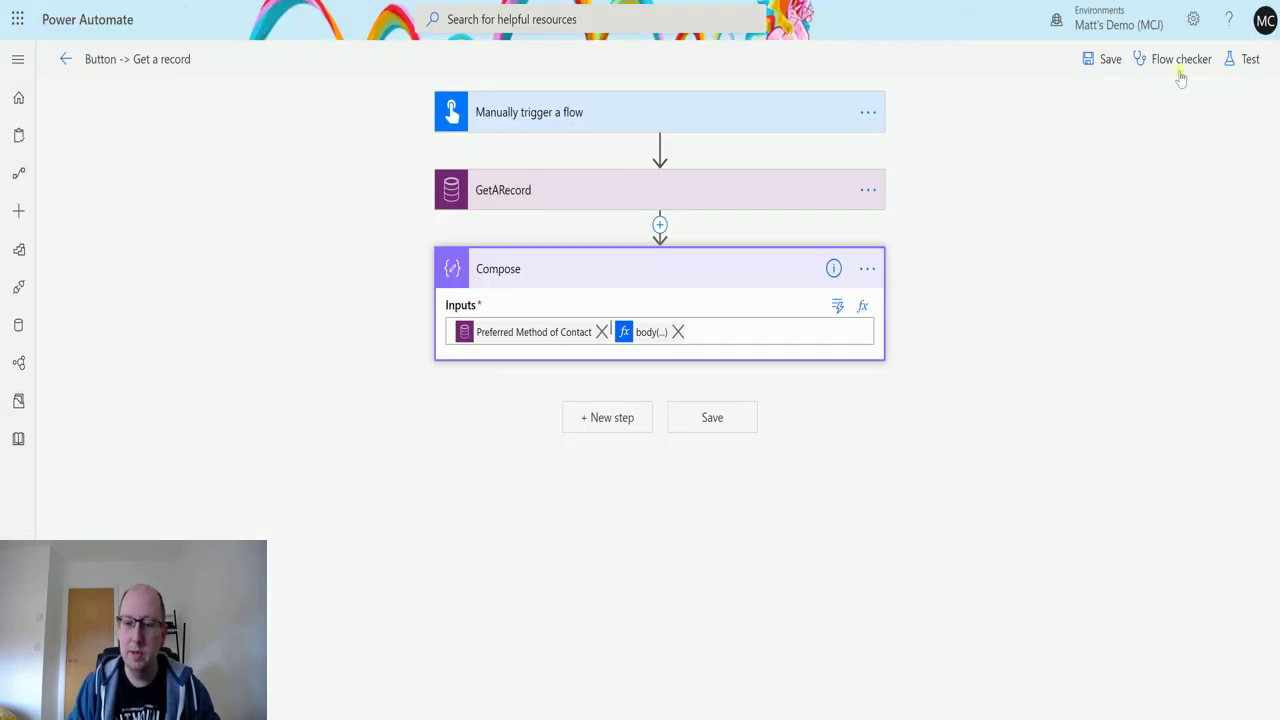
pyautogui.click(1250, 58)
pyautogui.click(1076, 178)
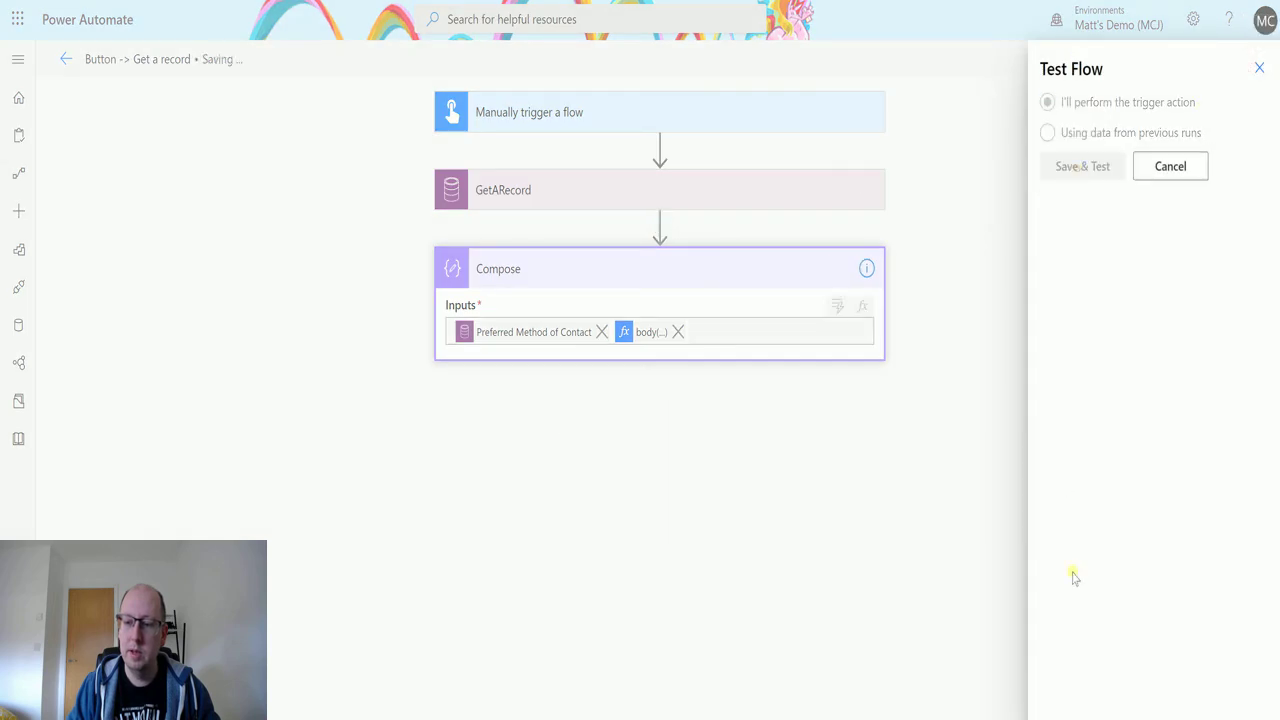
pyautogui.click(1063, 690)
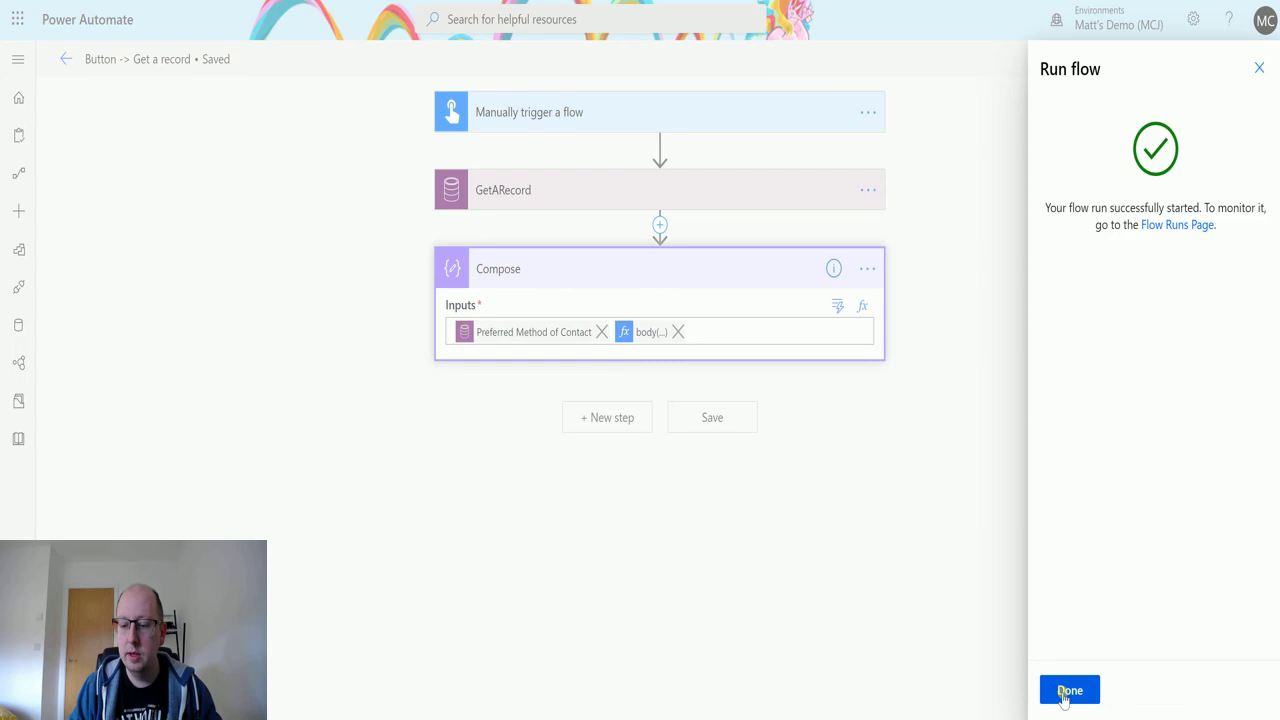
pyautogui.click(1066, 690)
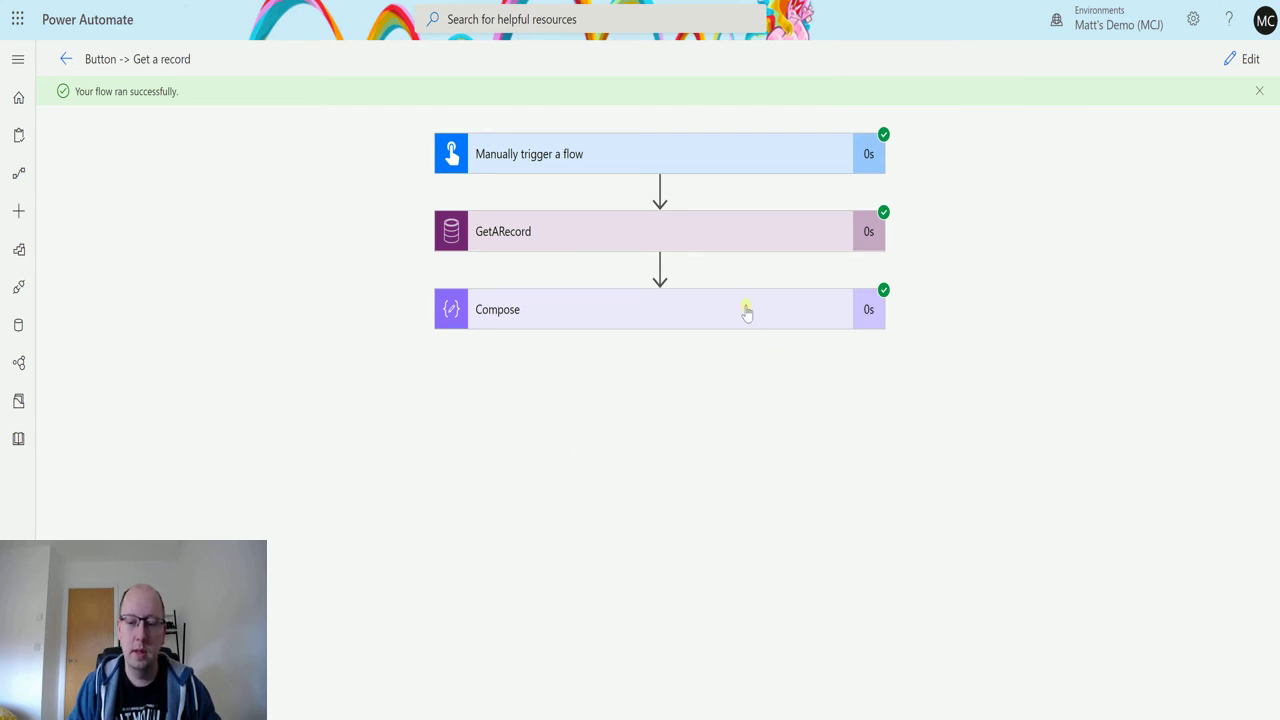
pyautogui.click(745, 310)
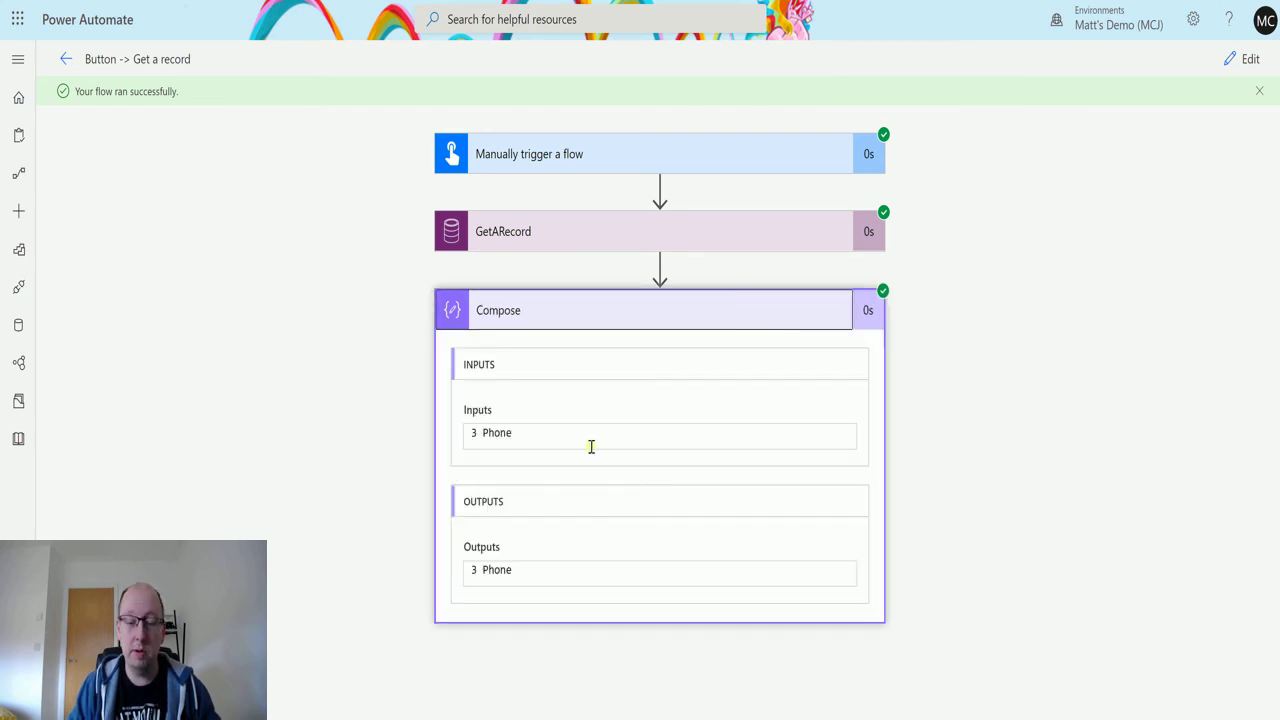